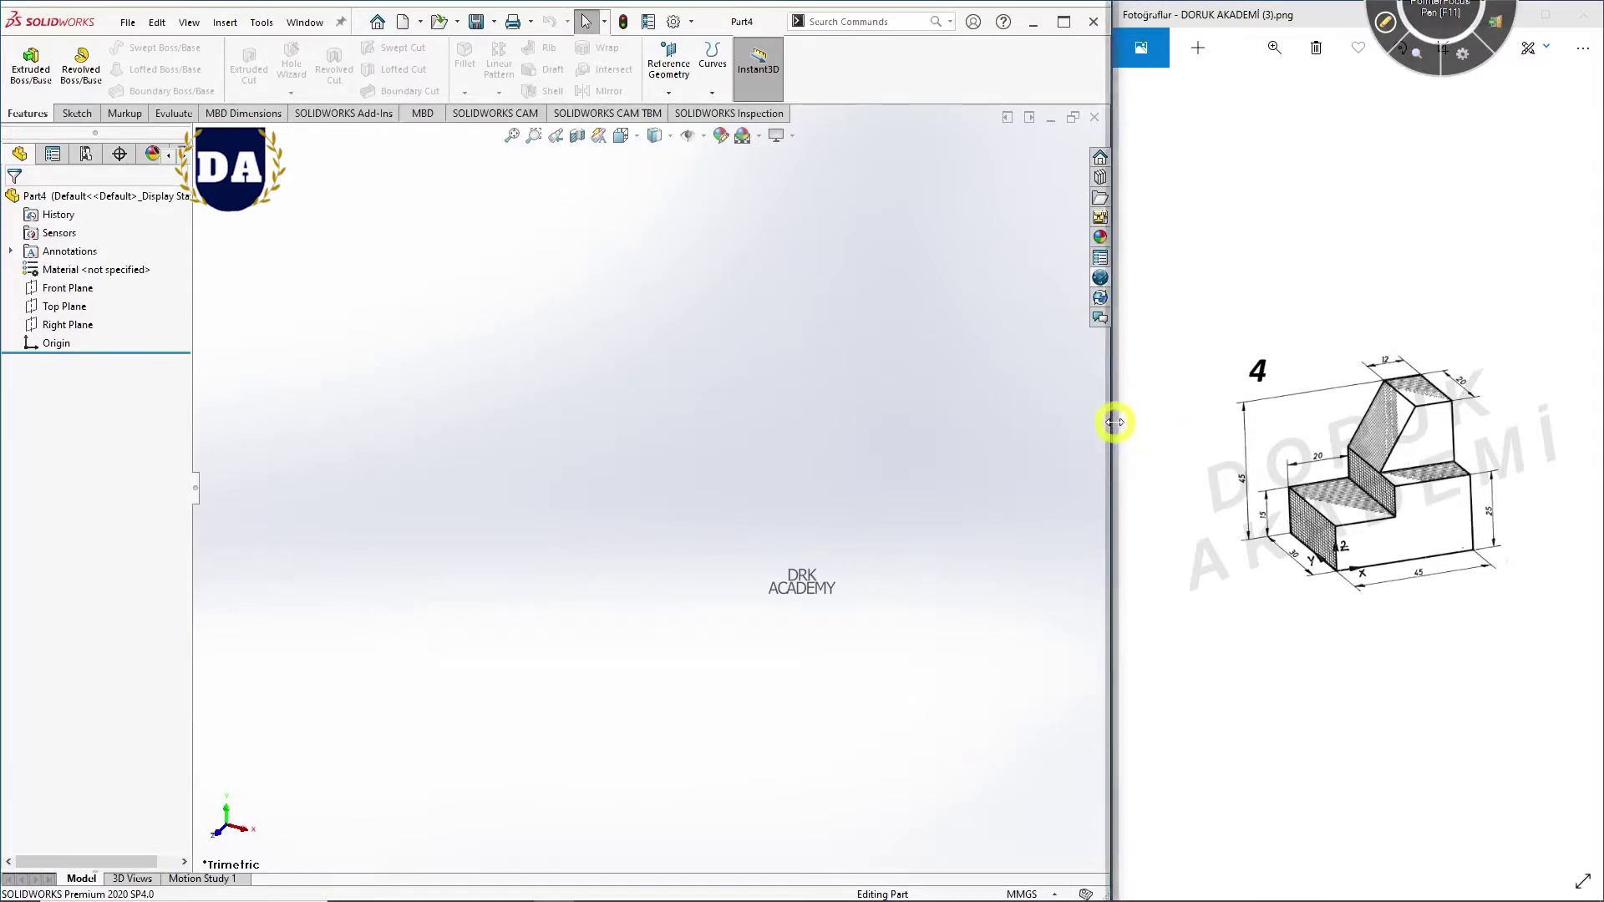
Step: Widen the Photos viewer, then zoom and pan drawing 4 until its dimensions are readable
left_click_drag(1114, 422, 1084, 422)
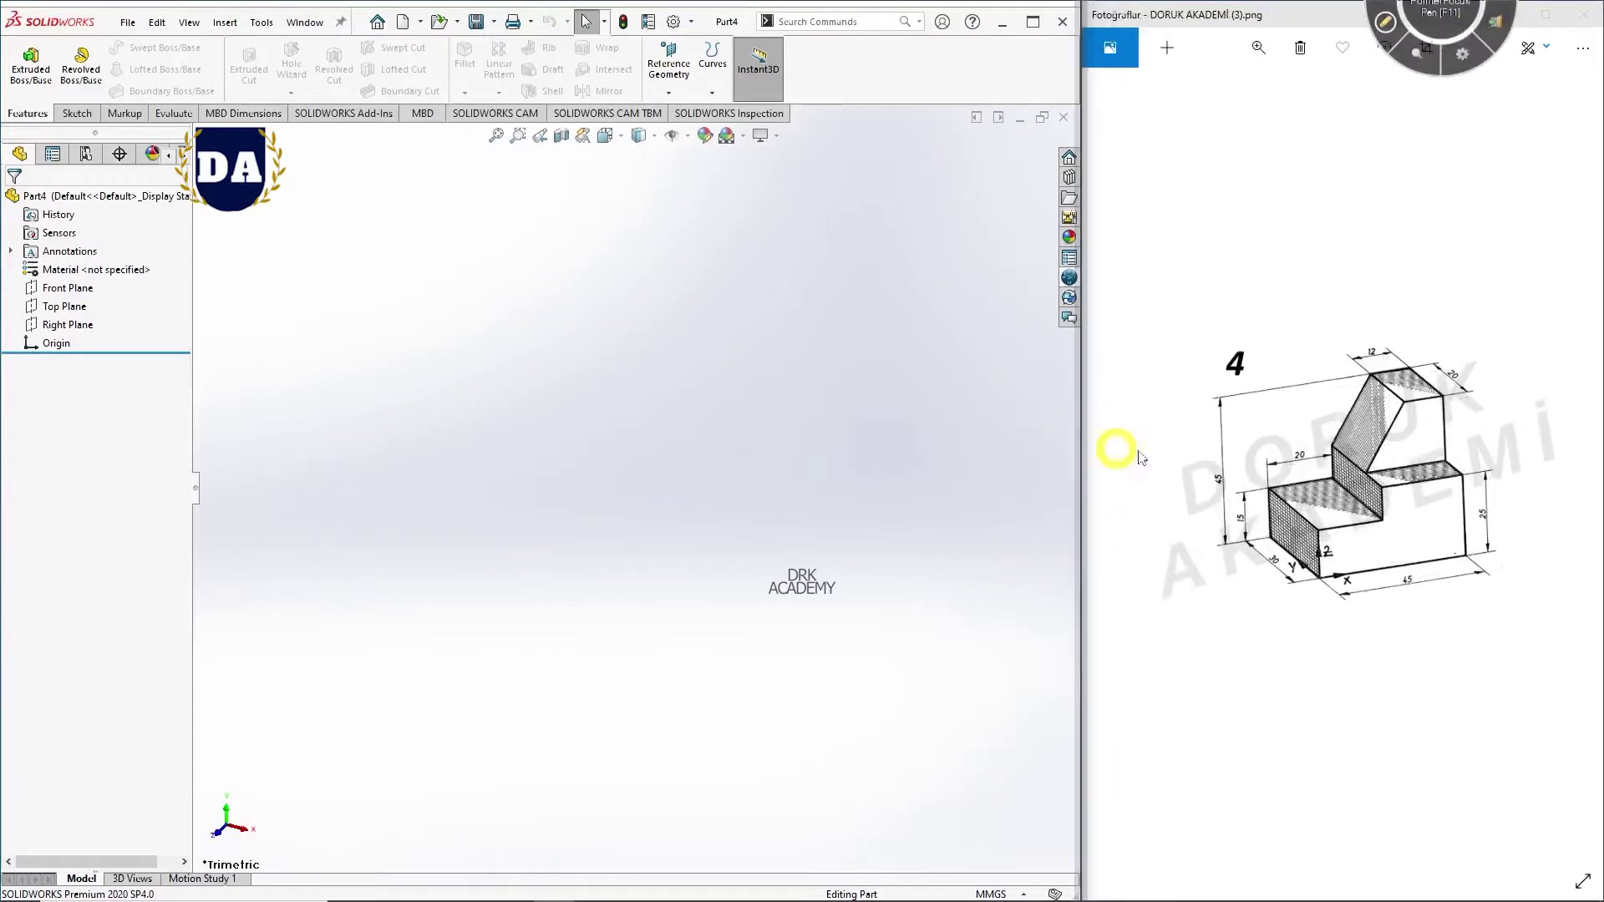
left_click(1258, 47)
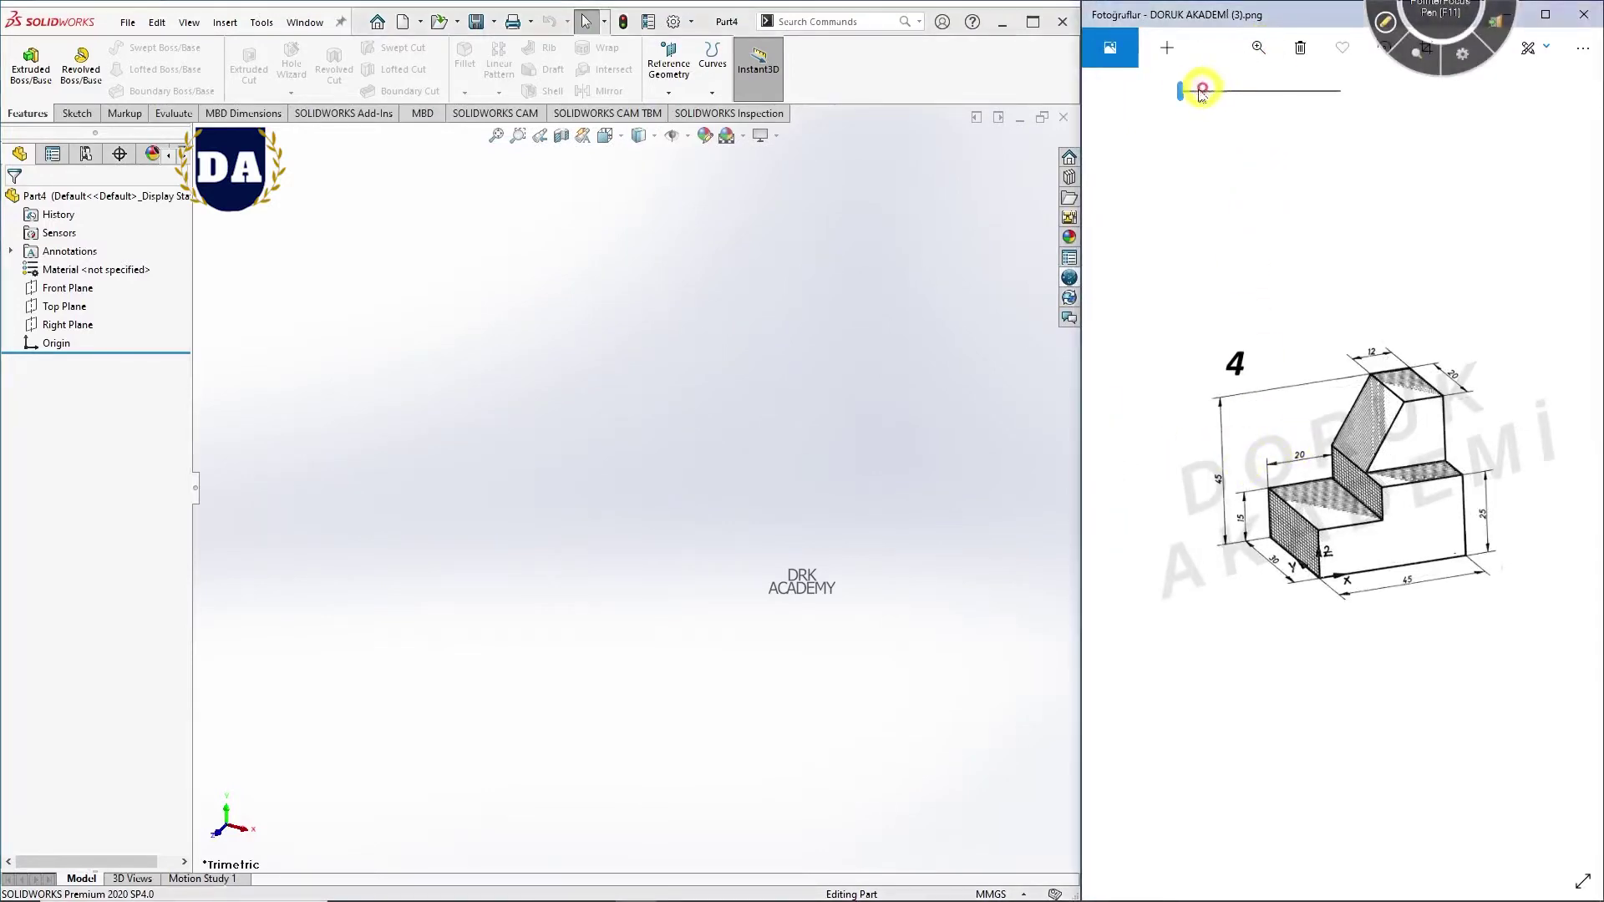
left_click_drag(1205, 88, 1193, 90)
left_click_drag(1318, 372, 1301, 371)
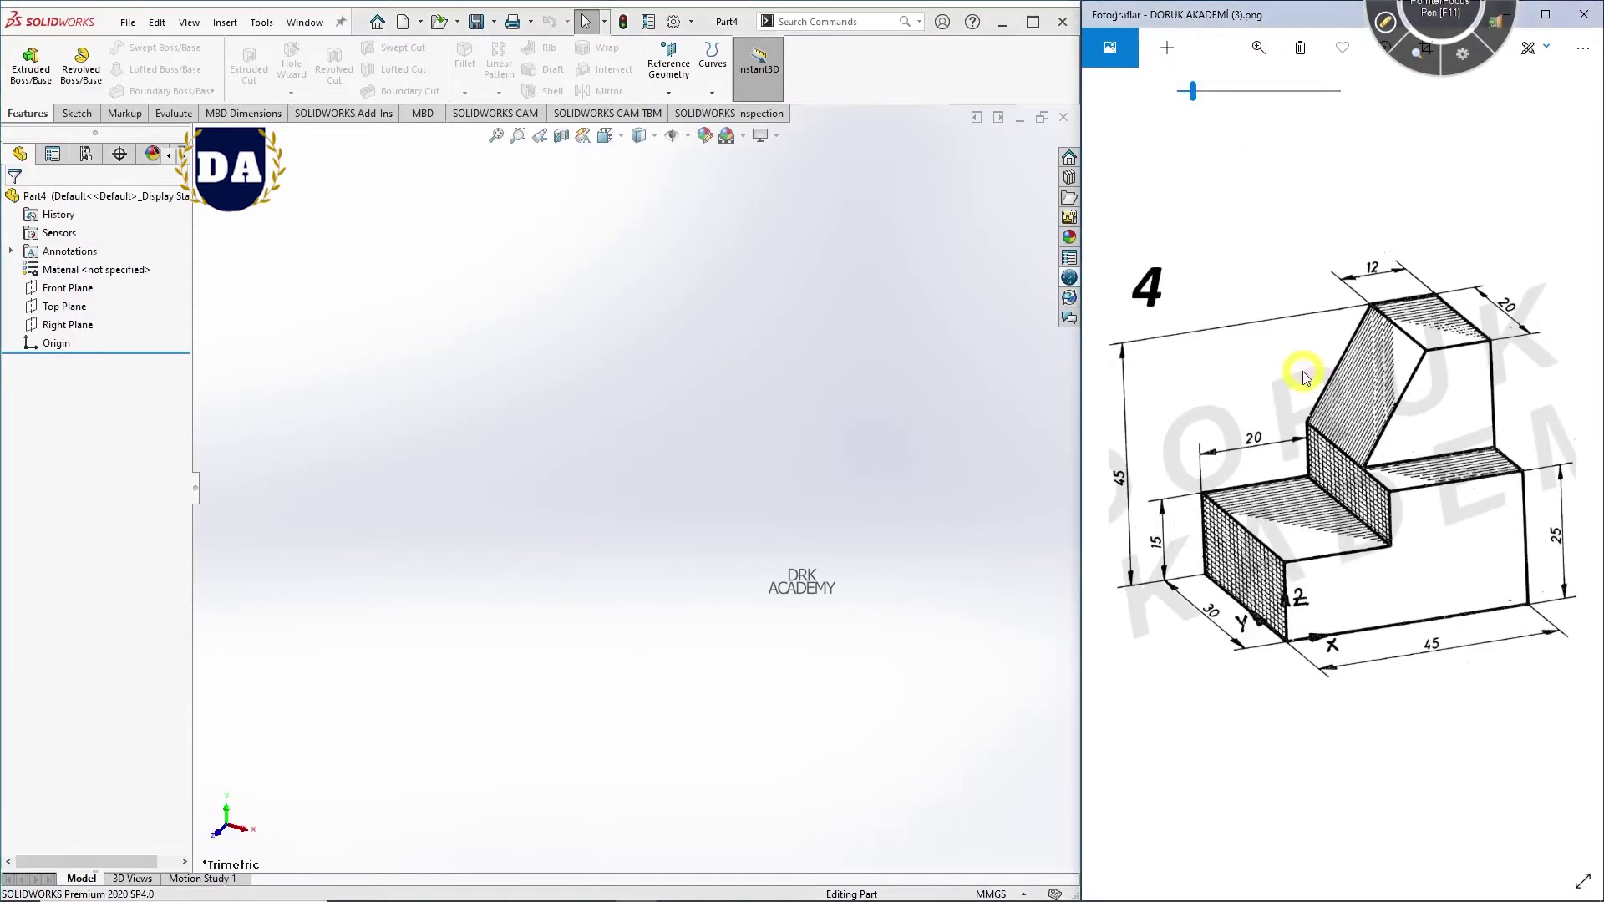
Step: Sketch trial red arrows and trace the upright's slanted edge on drawing 4, then clear them
left_click(1386, 32)
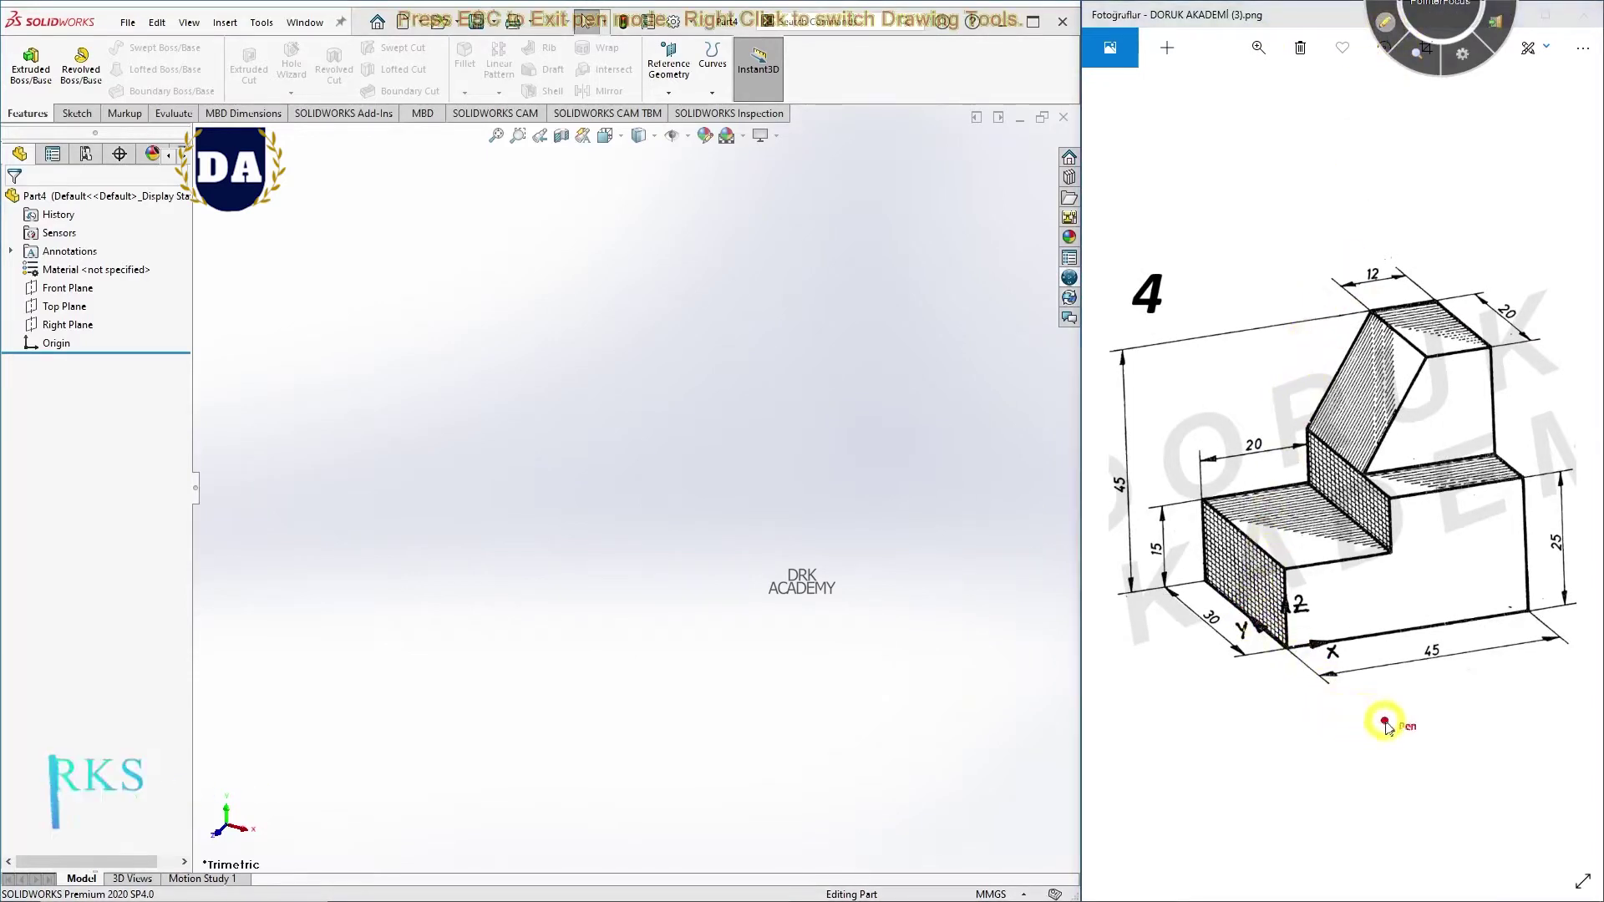
left_click_drag(1103, 610, 1140, 636)
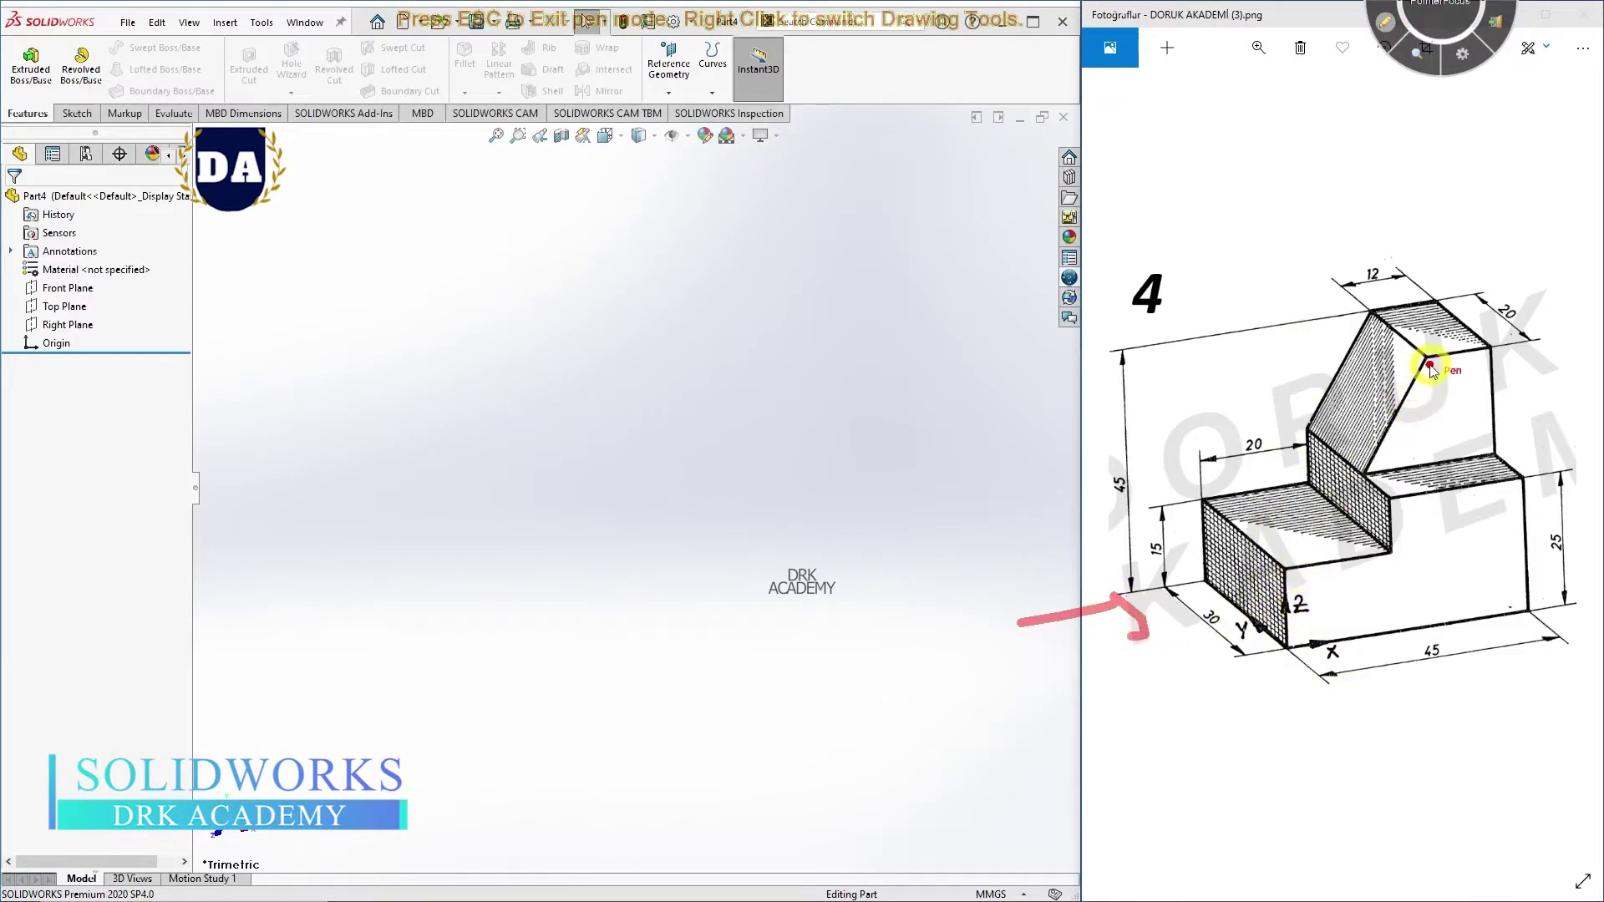
mouse_move(1430, 366)
left_mouse_down()
mouse_move(1380, 445)
mouse_move(1378, 478)
mouse_move(1399, 483)
left_mouse_up()
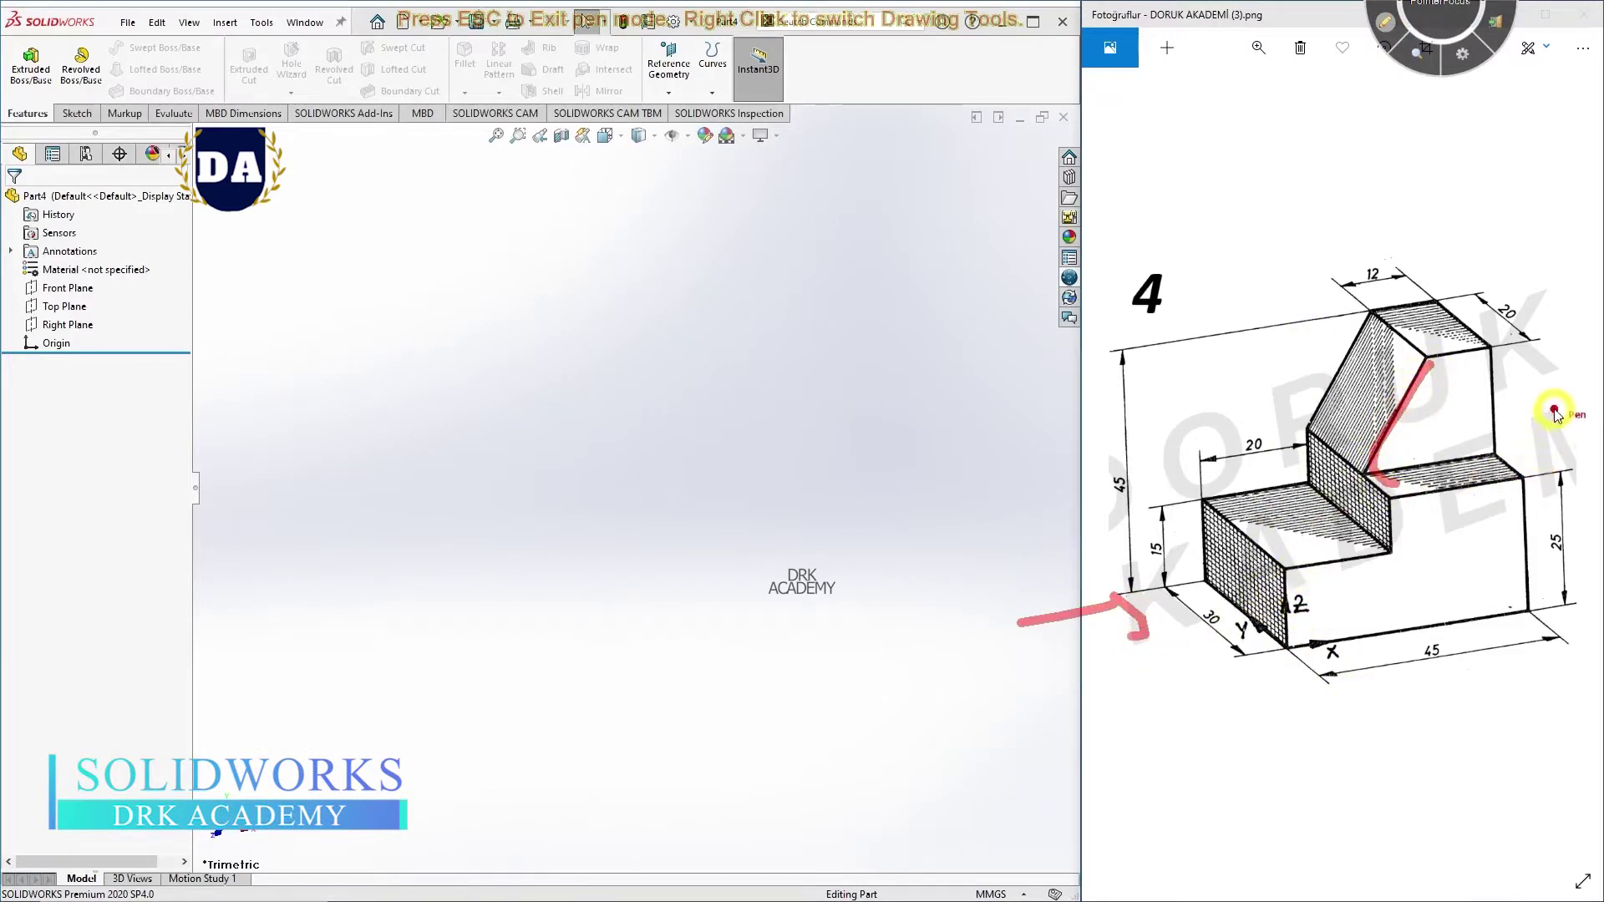
left_click_drag(1554, 412, 1503, 422)
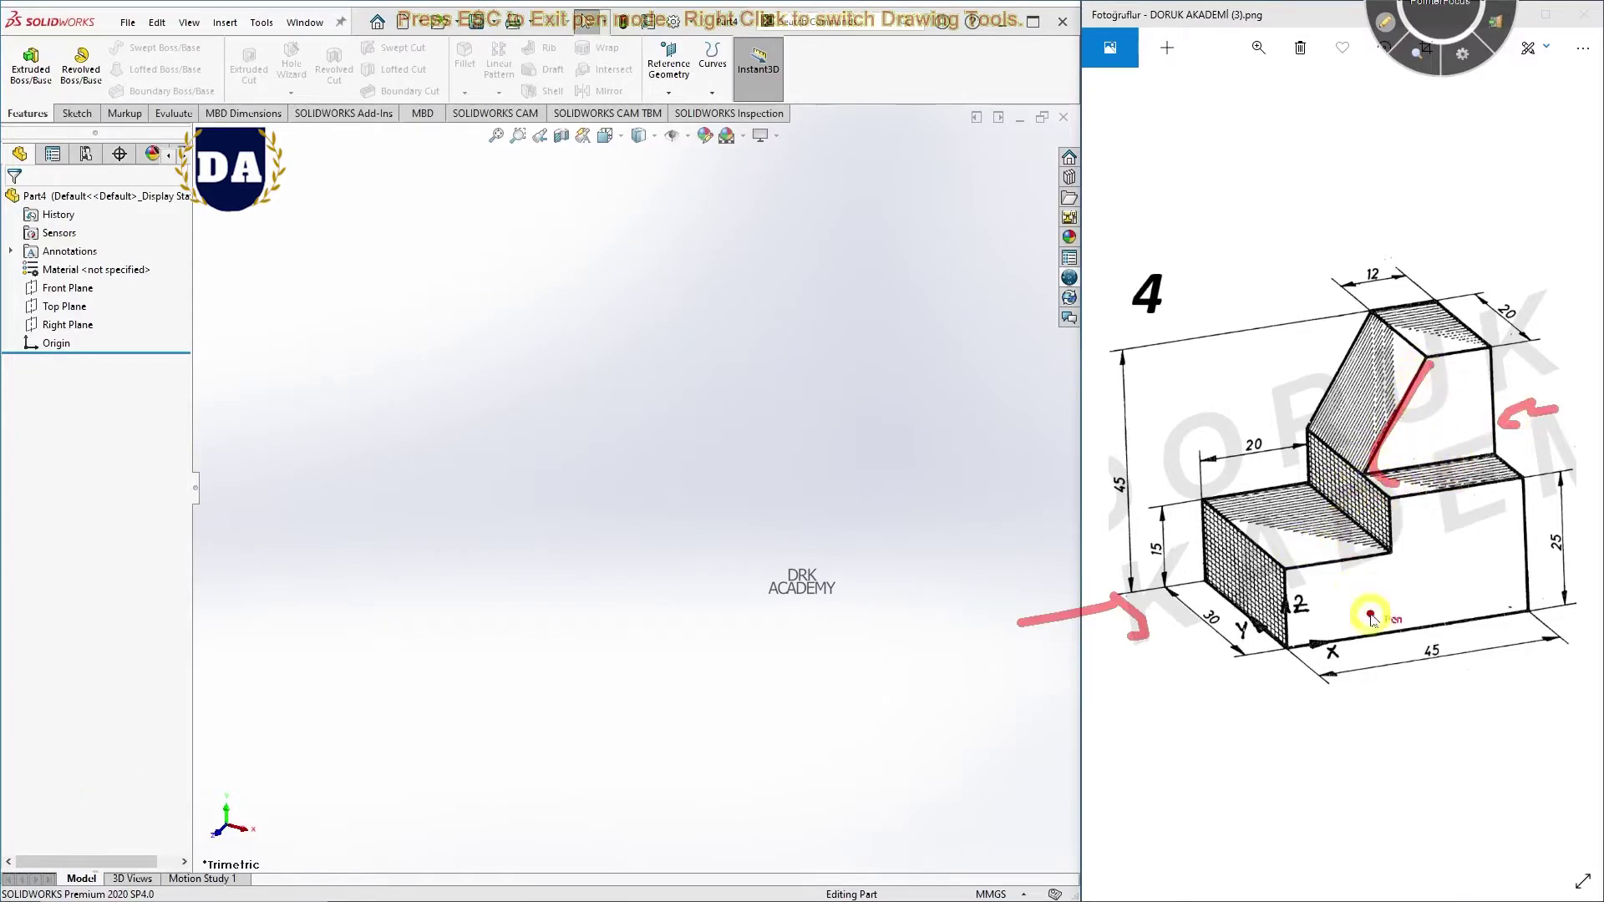
left_click(1383, 25)
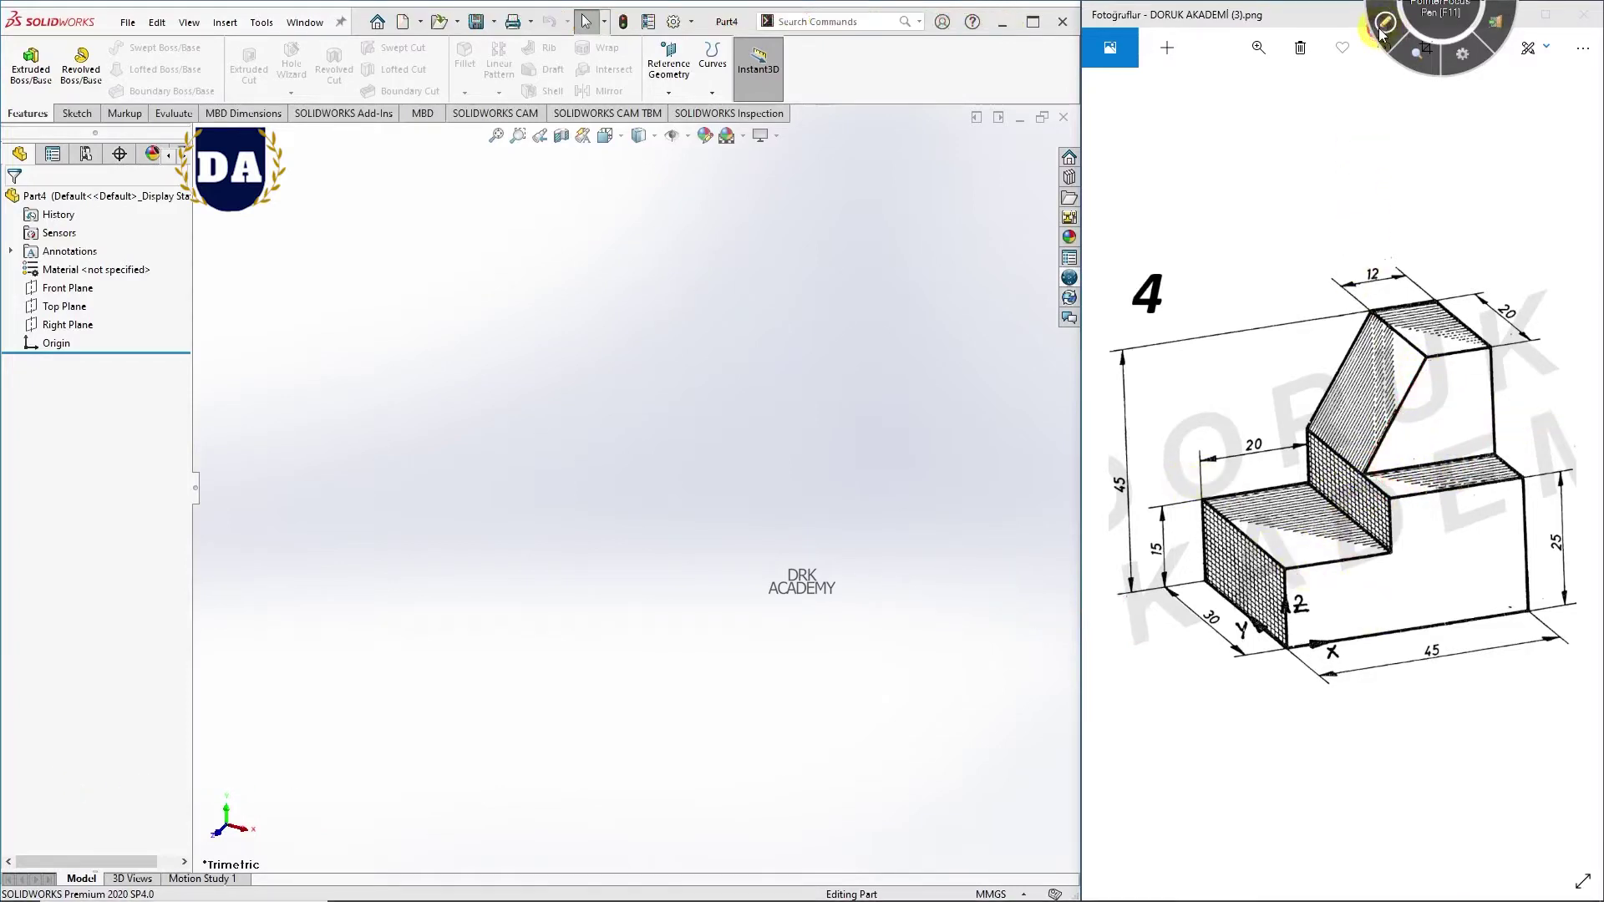
Step: Redraw red markup: arrow at the 45 dimension, front-profile outline, arrows at the step and top edge
left_click(1384, 23)
mouse_move(1467, 779)
left_mouse_down()
mouse_move(1420, 662)
mouse_move(1457, 692)
left_mouse_up()
mouse_move(1303, 639)
left_mouse_down()
mouse_move(1289, 616)
mouse_move(1386, 555)
mouse_move(1463, 370)
mouse_move(1519, 456)
mouse_move(1532, 615)
mouse_move(1268, 646)
left_mouse_up()
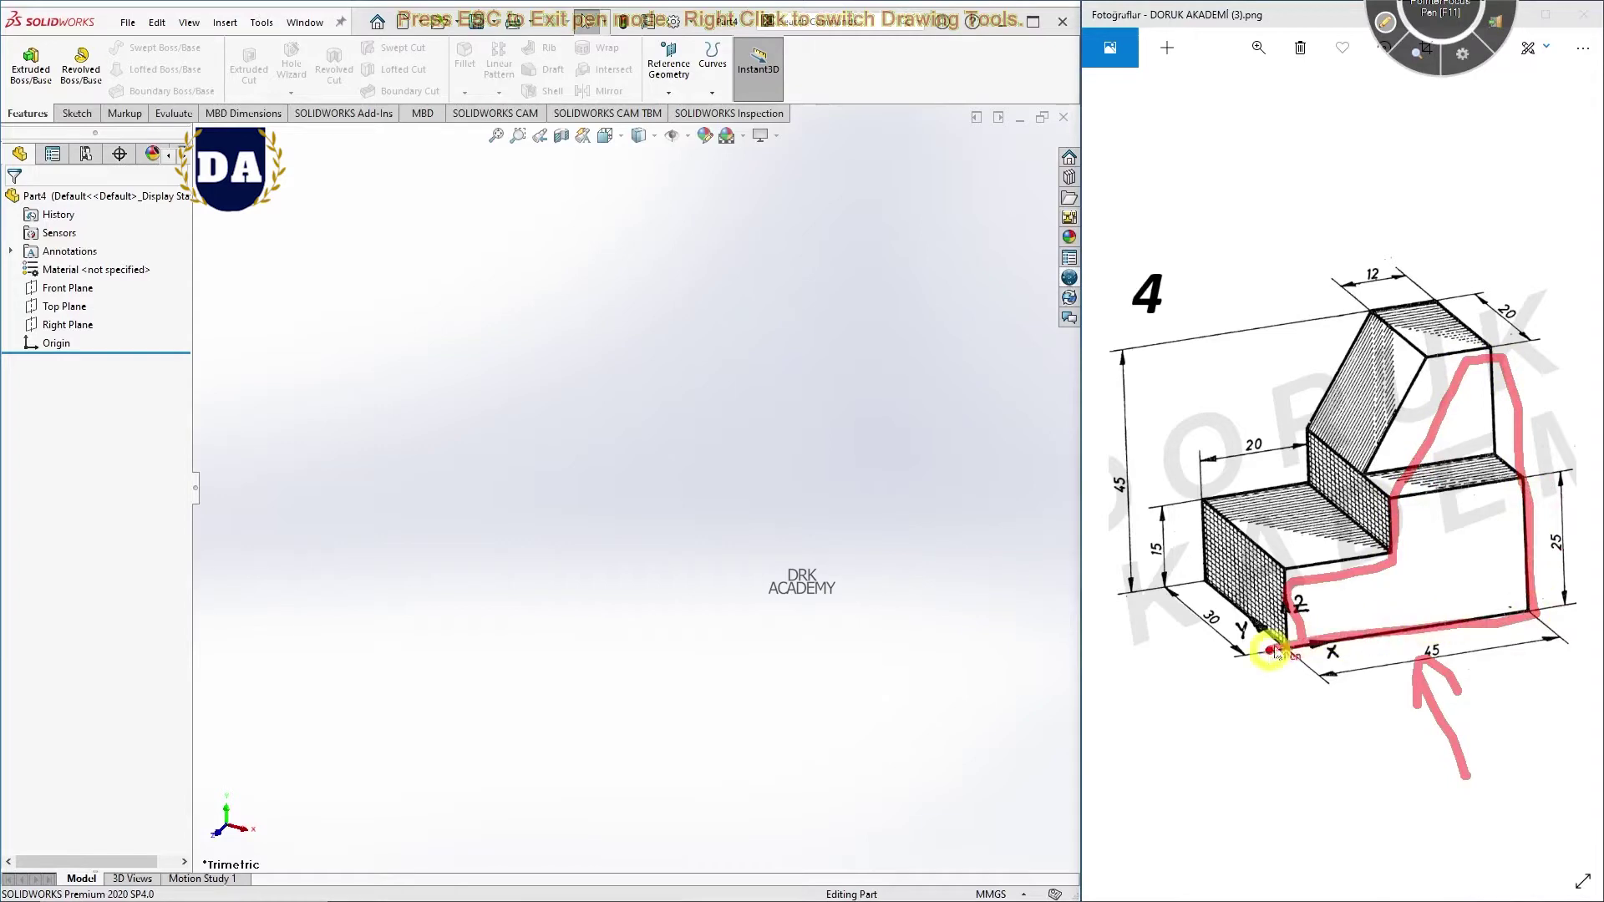
mouse_move(1253, 473)
left_mouse_down()
mouse_move(1402, 435)
mouse_move(1387, 453)
left_mouse_up()
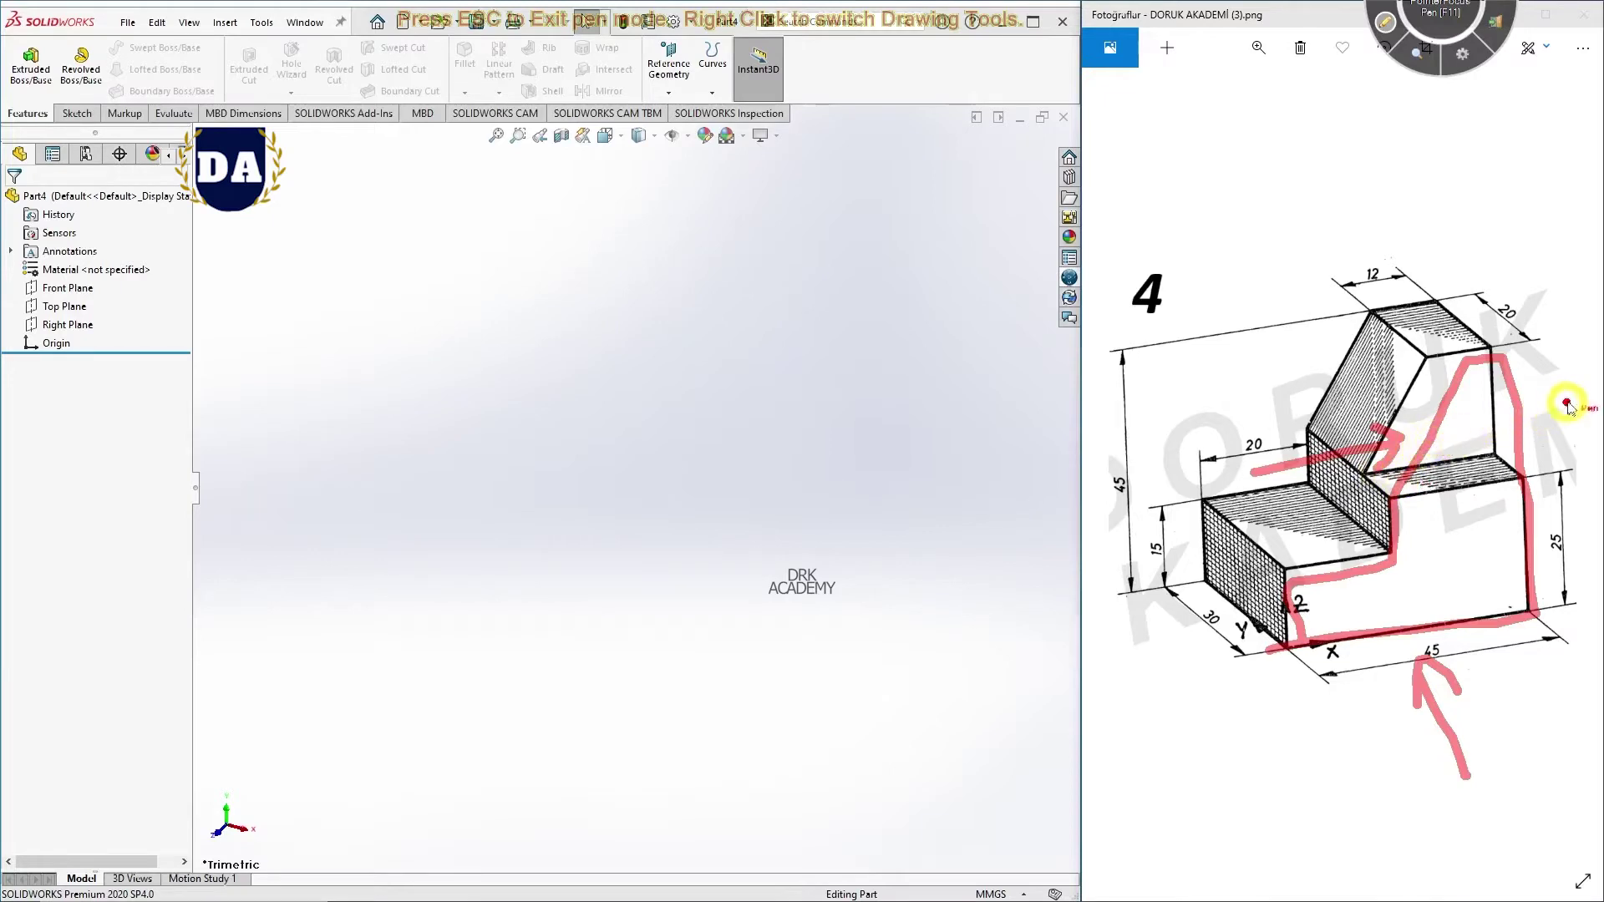
left_click_drag(1567, 406, 1525, 401)
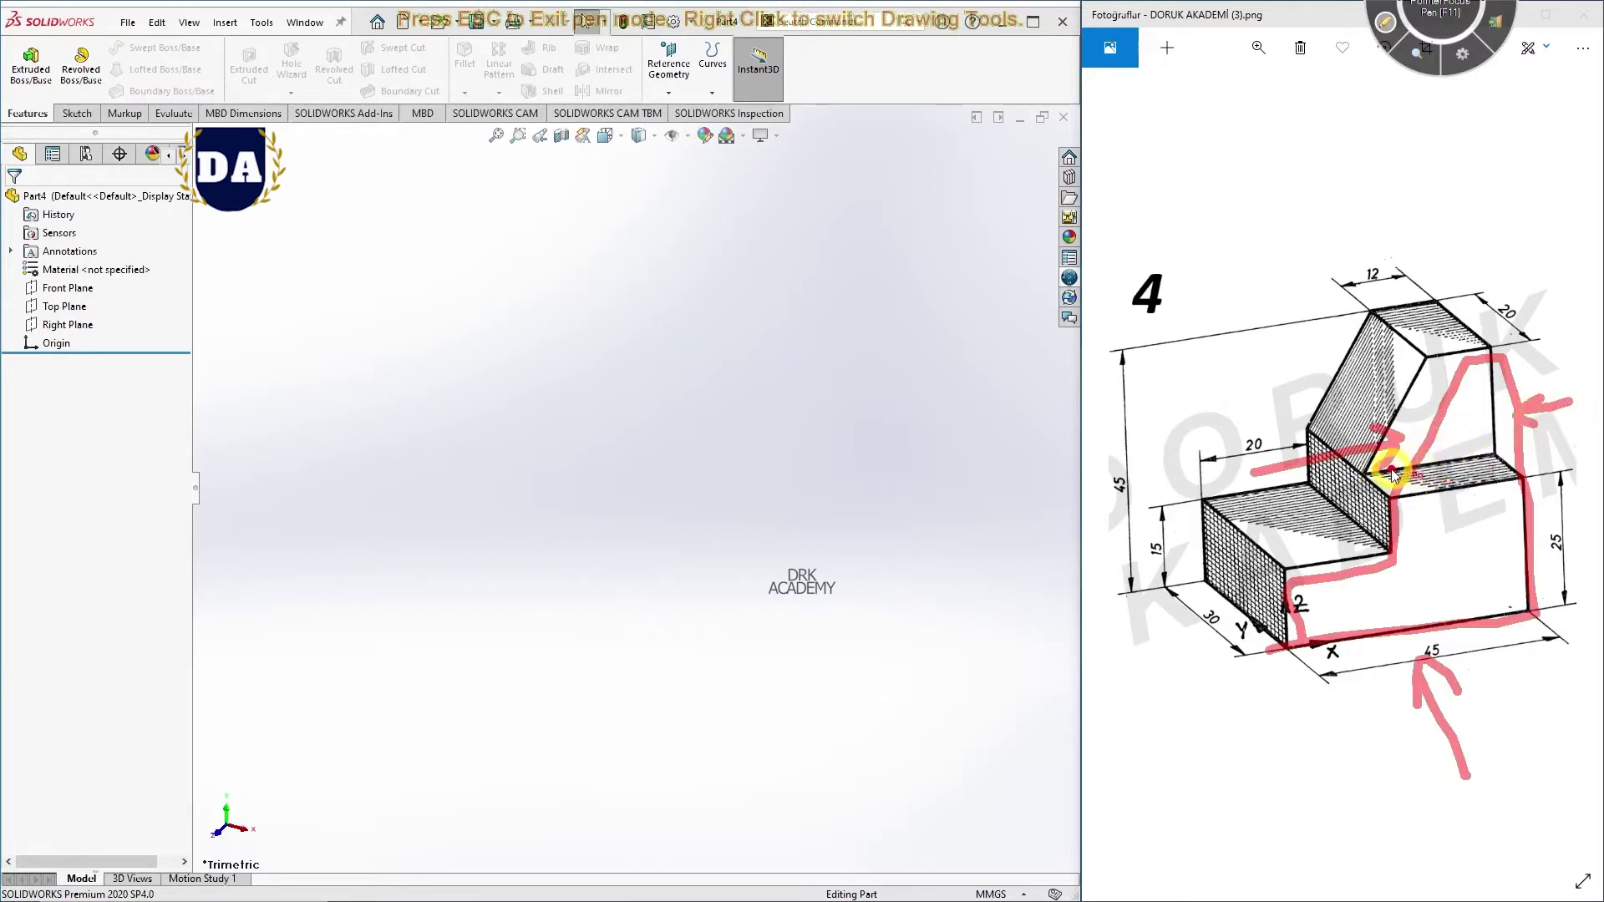
Step: Clear the pen markup and start a line sketch on the Front Plane at the origin
left_click(1384, 23)
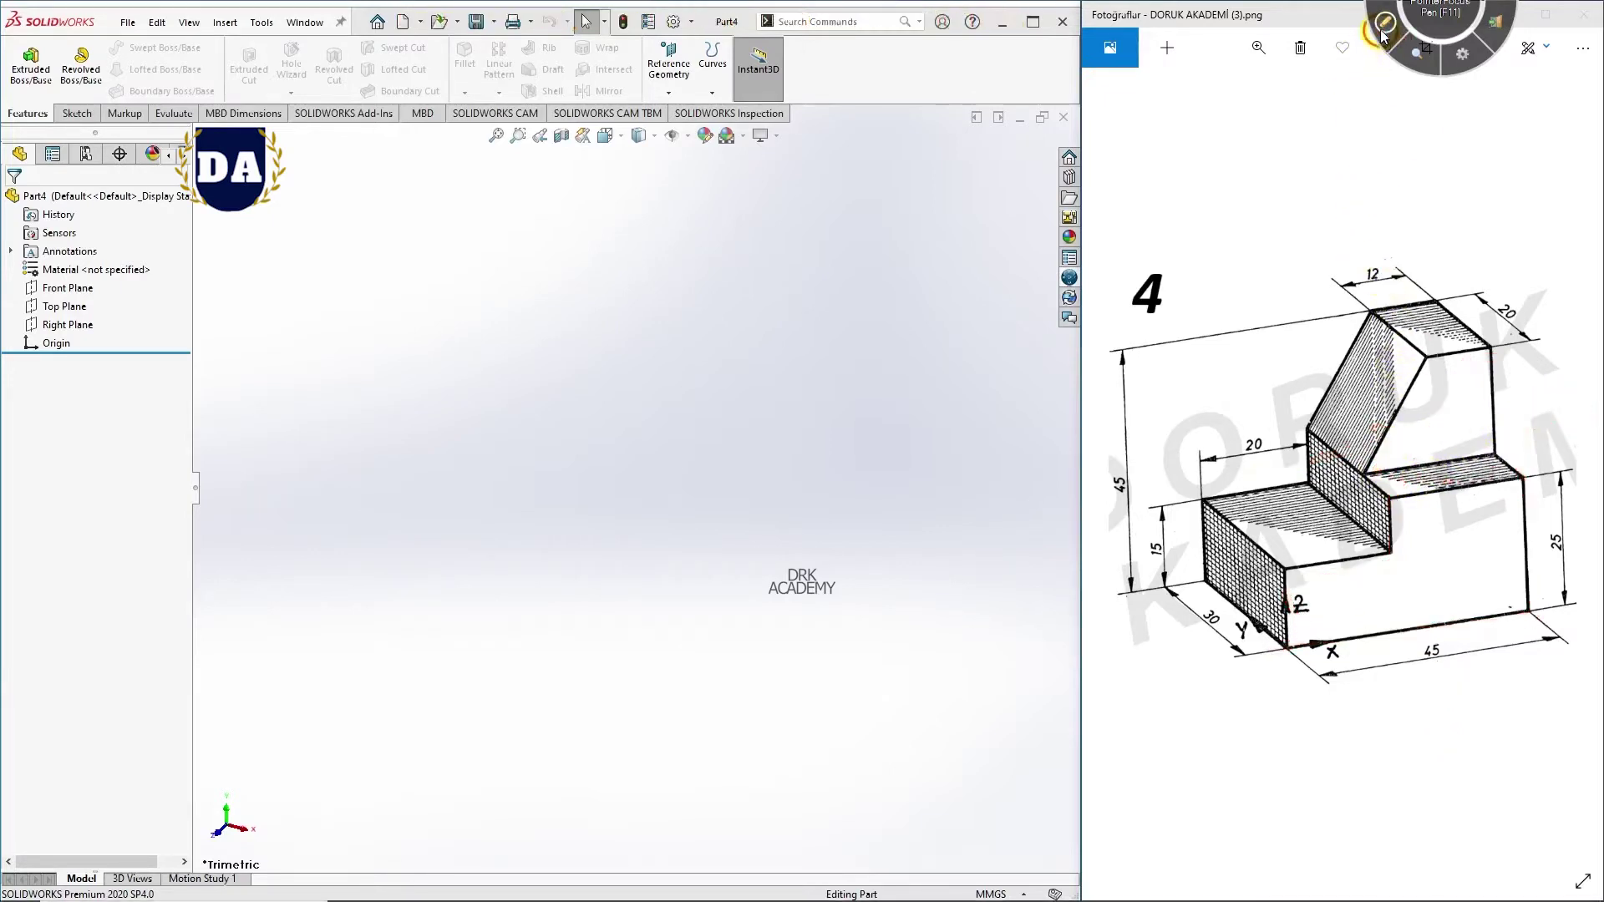
left_click(71, 288)
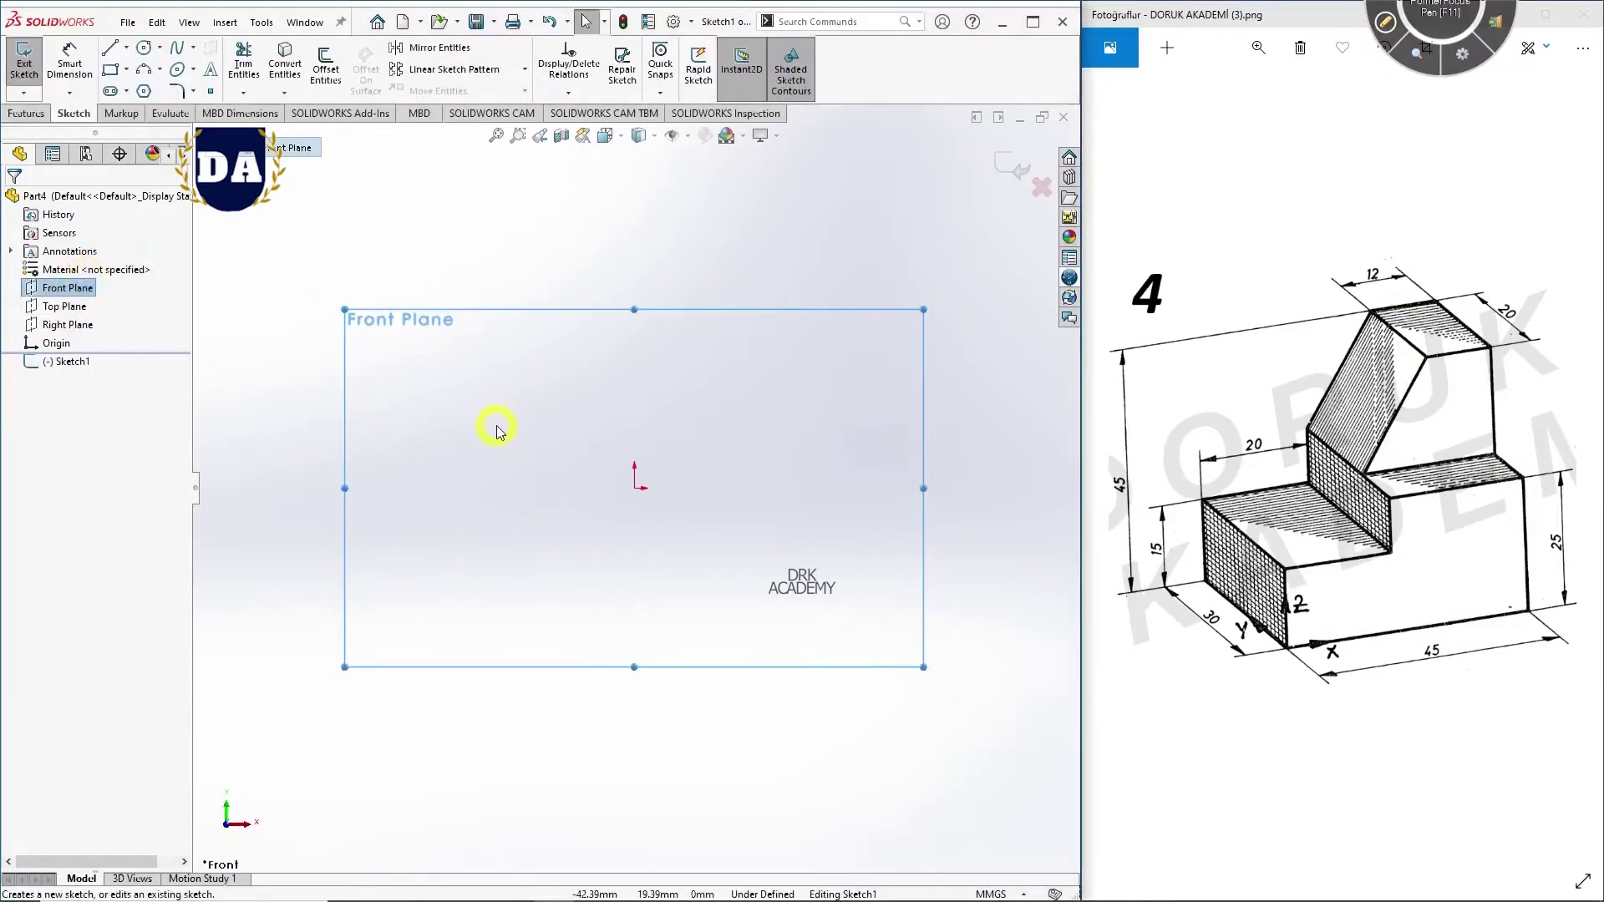
key("l")
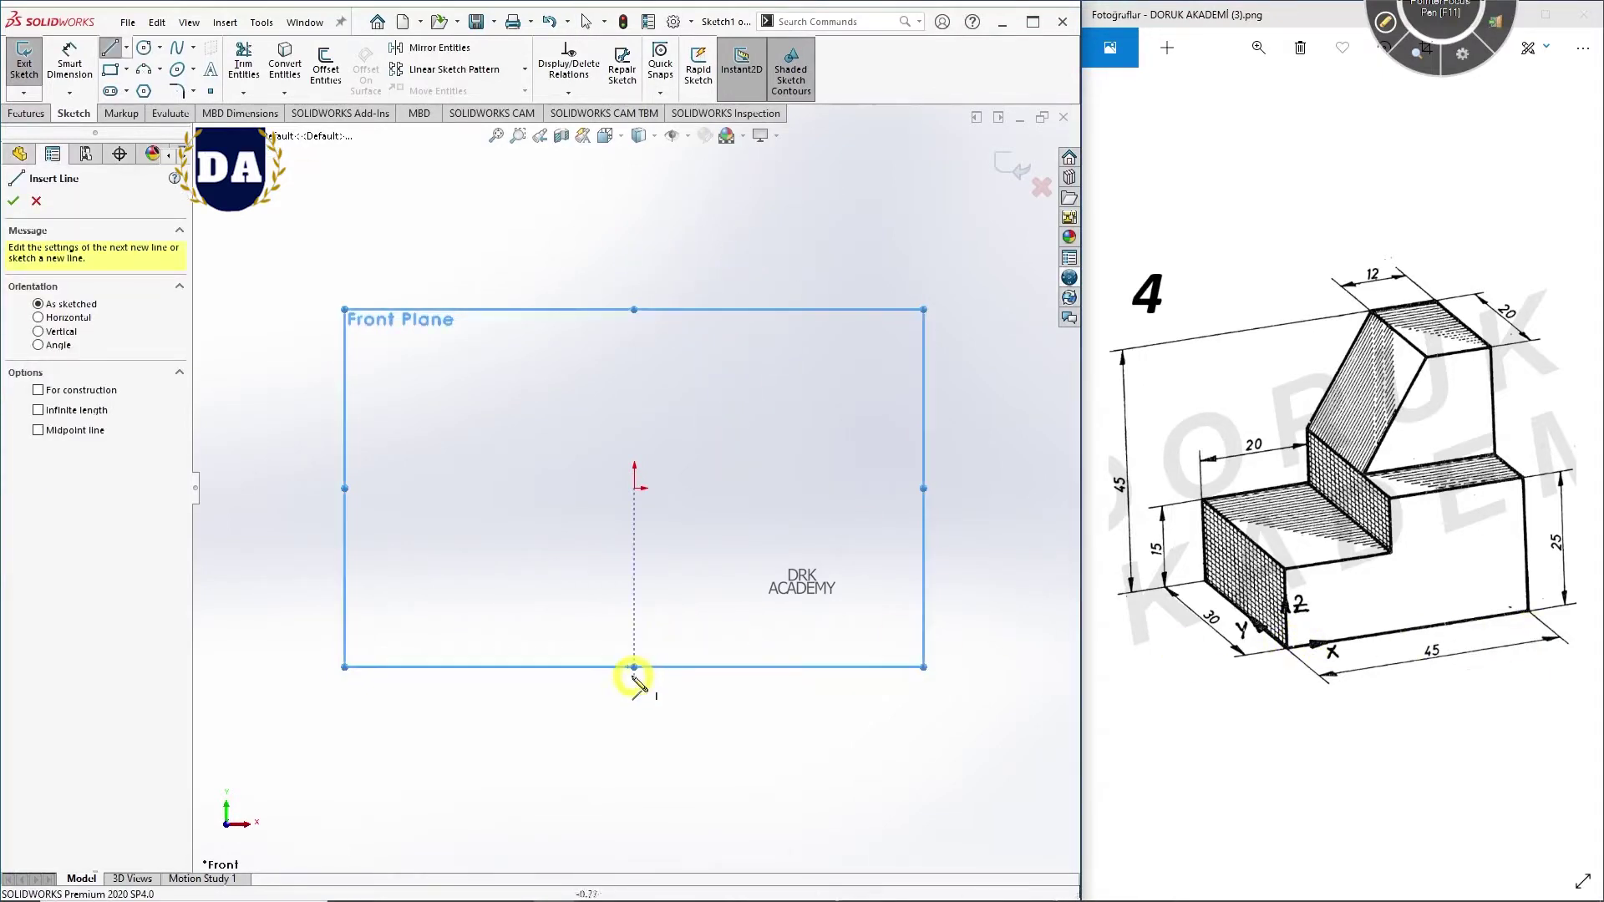
left_click(635, 488)
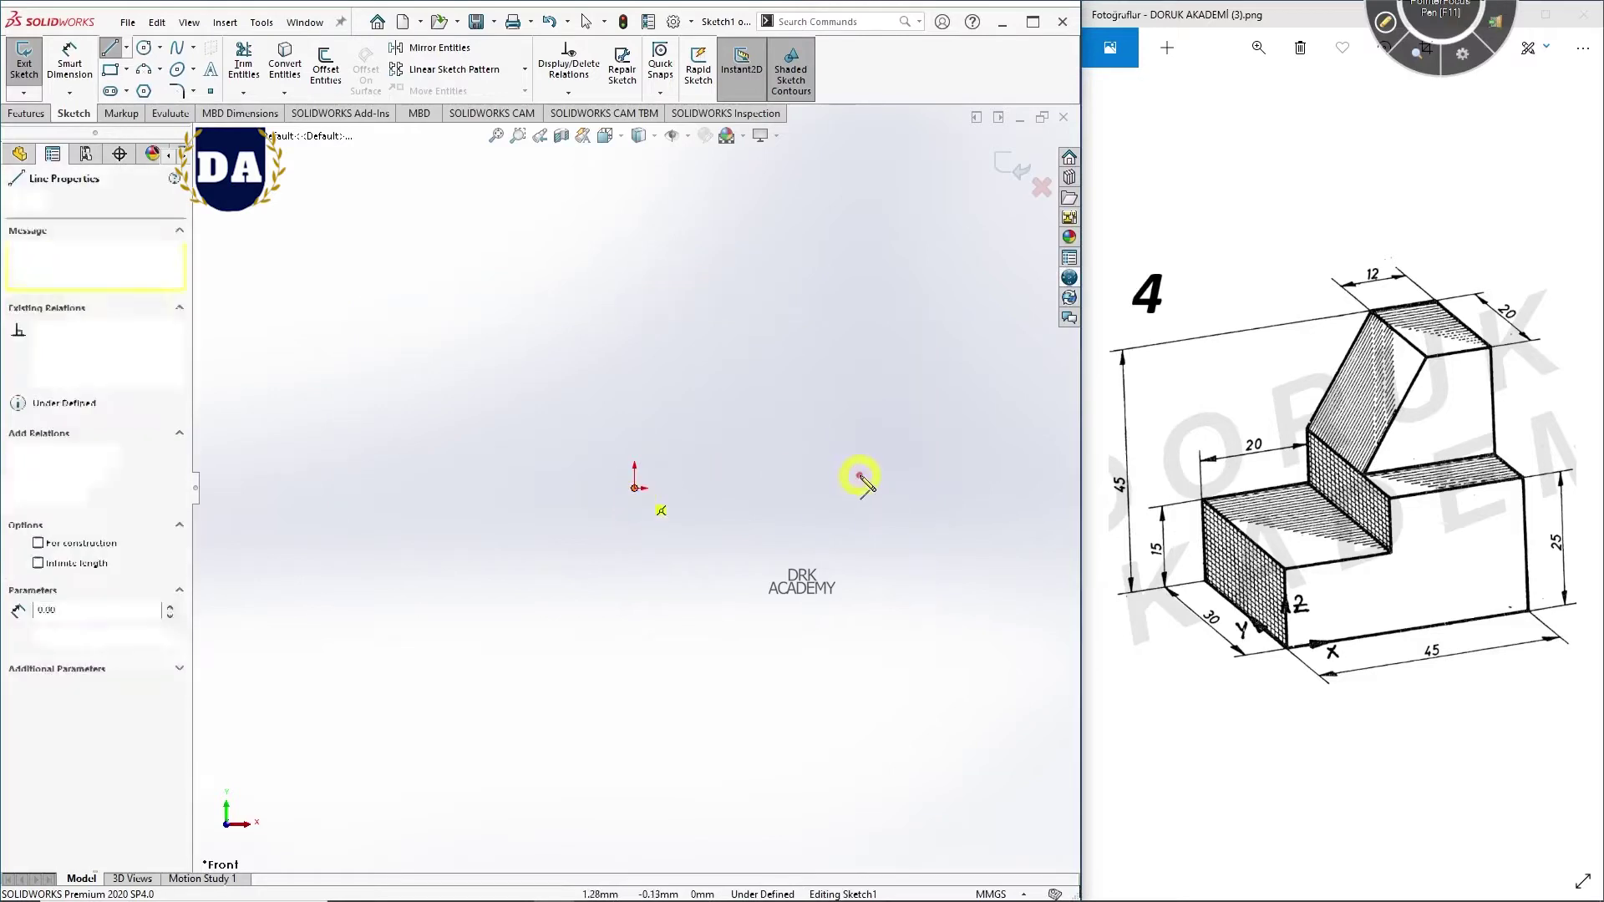
Step: Draw the horizontal bottom edge, tall vertical right edge and short top edge
left_click(783, 491)
scroll(783, 493, "down", 1)
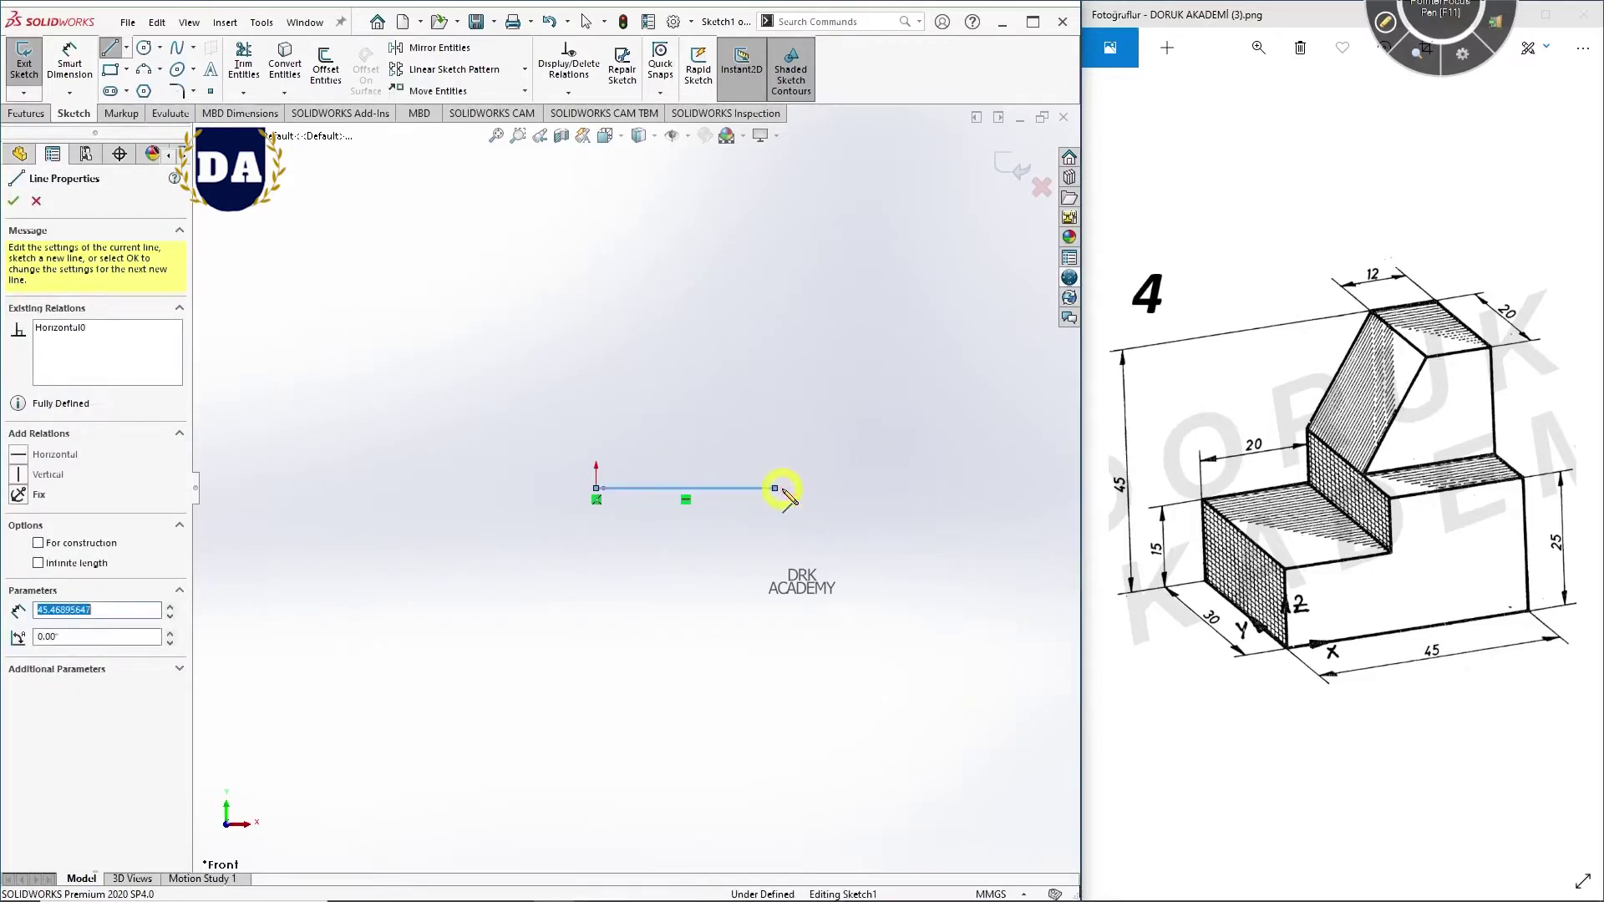
scroll(783, 493, "down", 1)
scroll(785, 493, "down", 2)
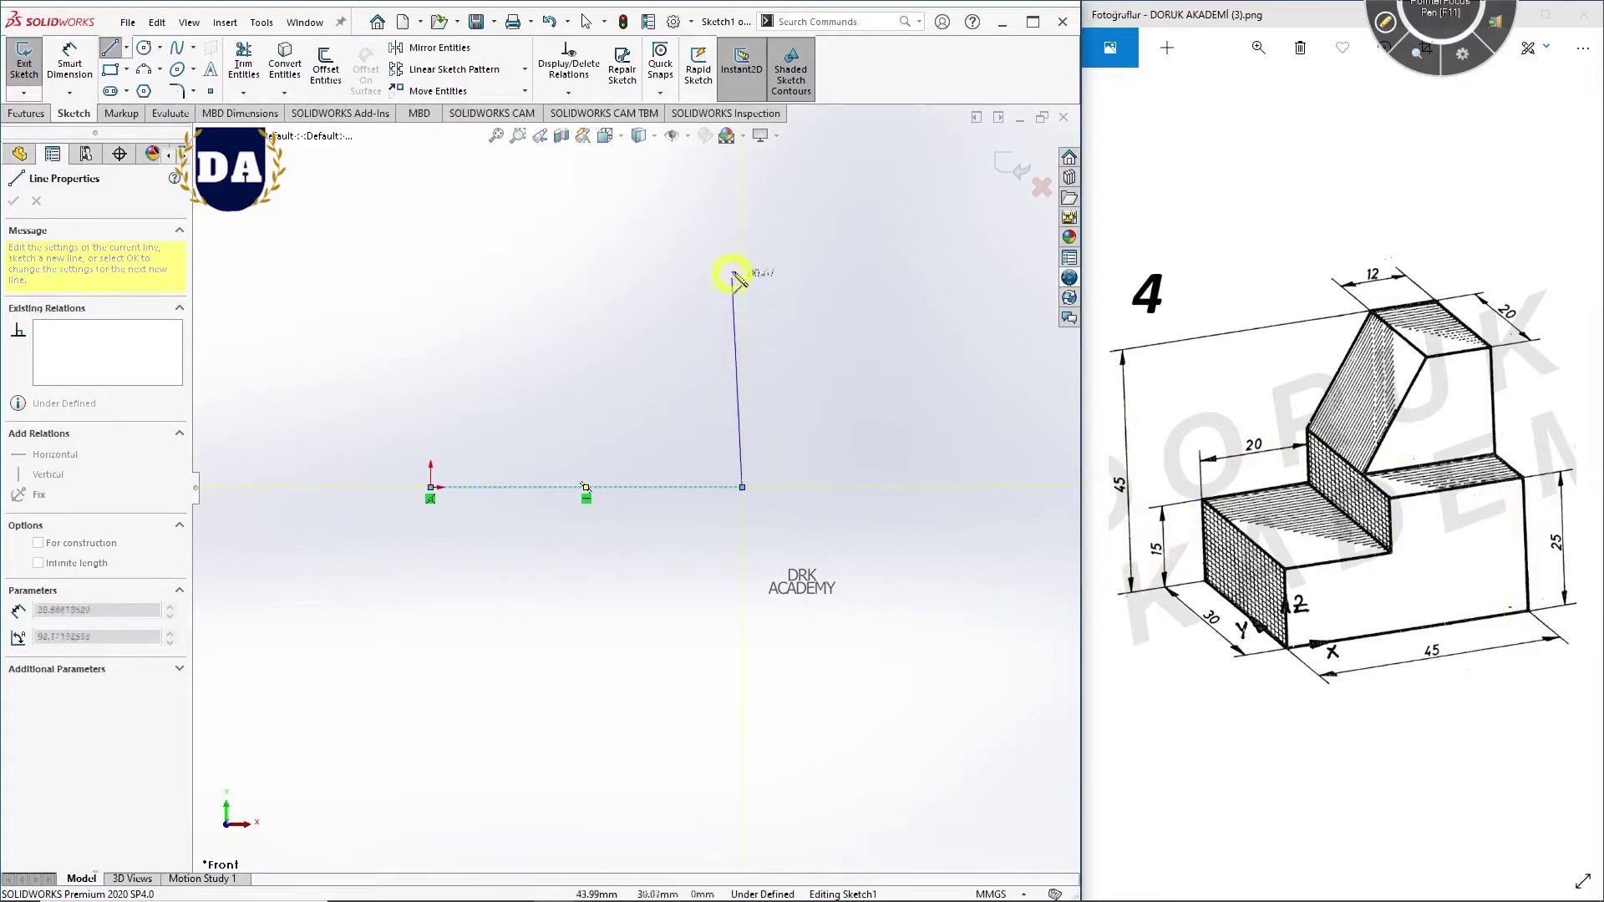
left_click(742, 178)
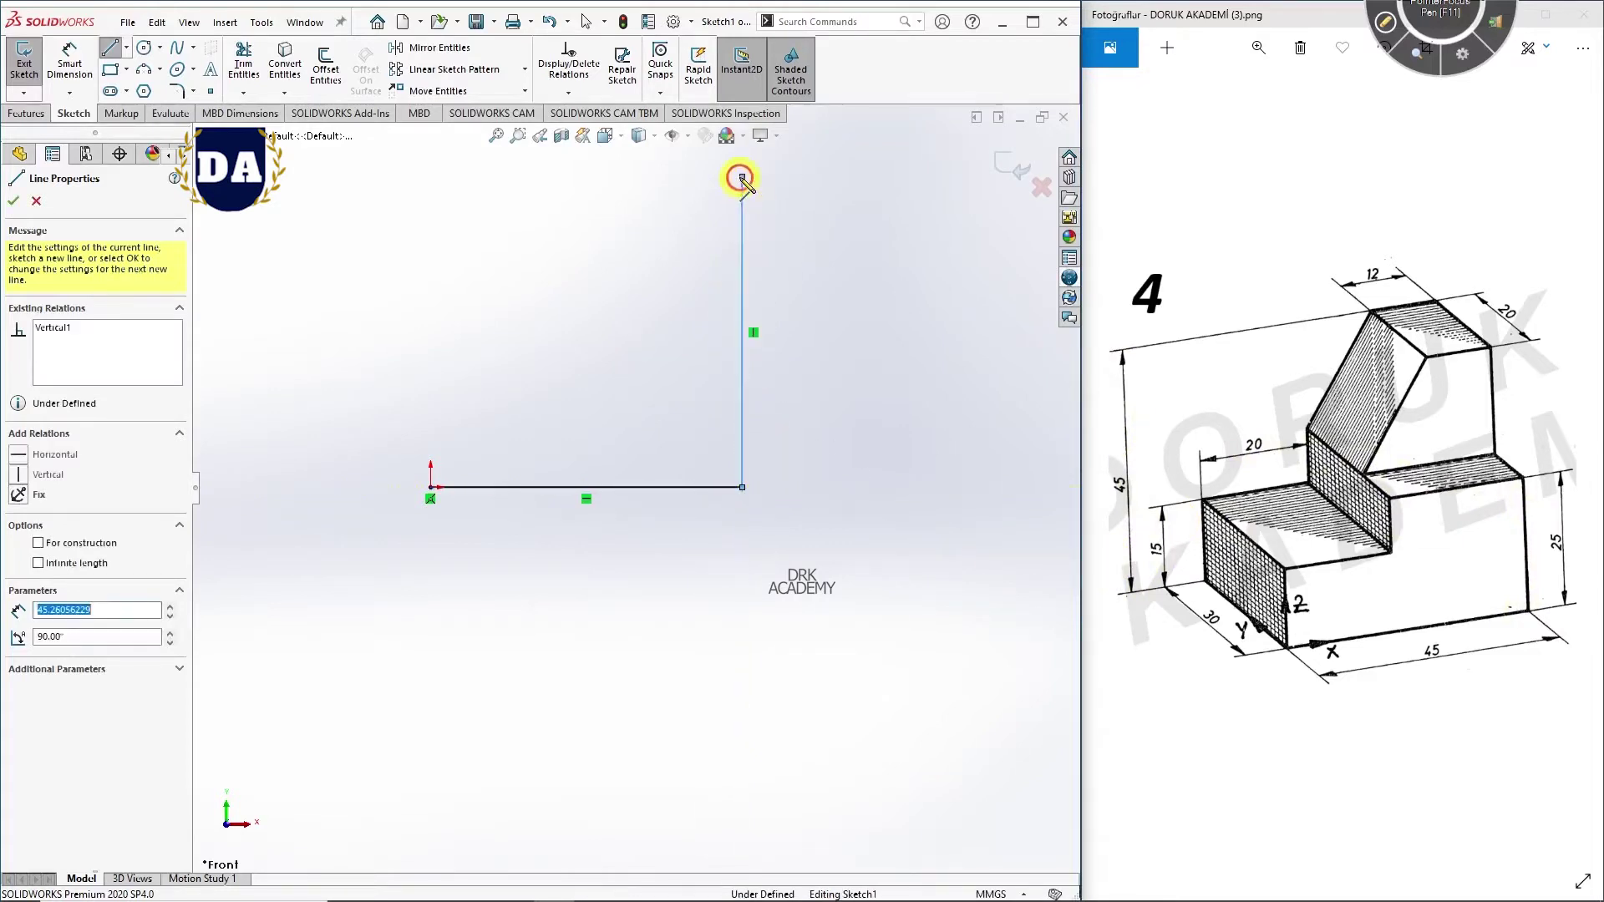
left_click(660, 177)
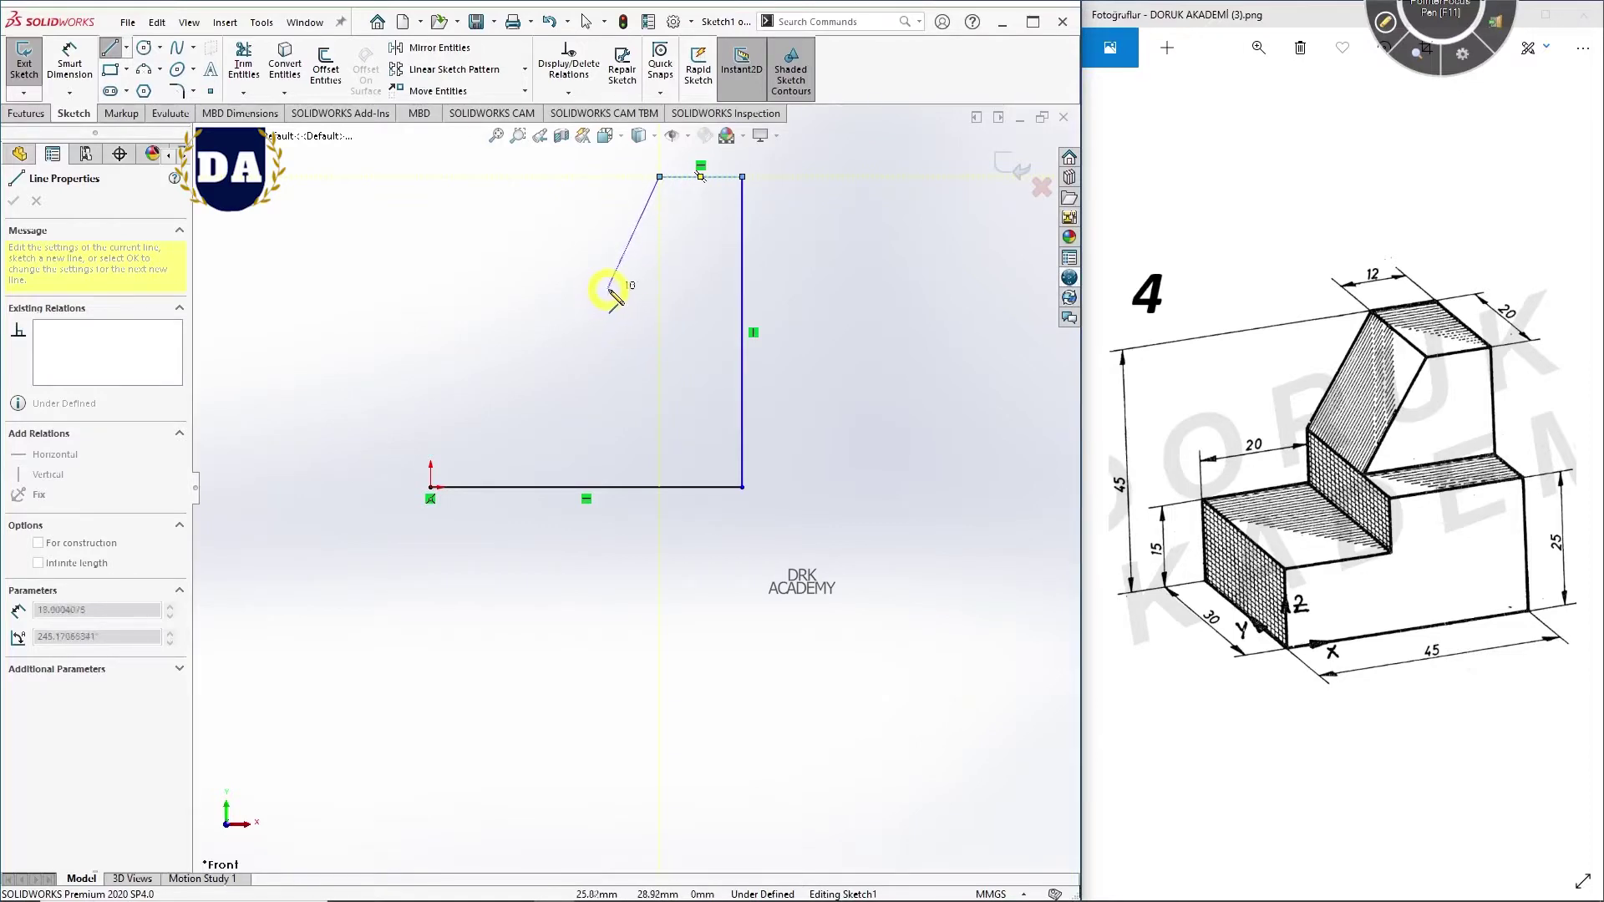
Step: Add the slanted edge and short step edge, and close the profile at the origin
left_click(608, 288)
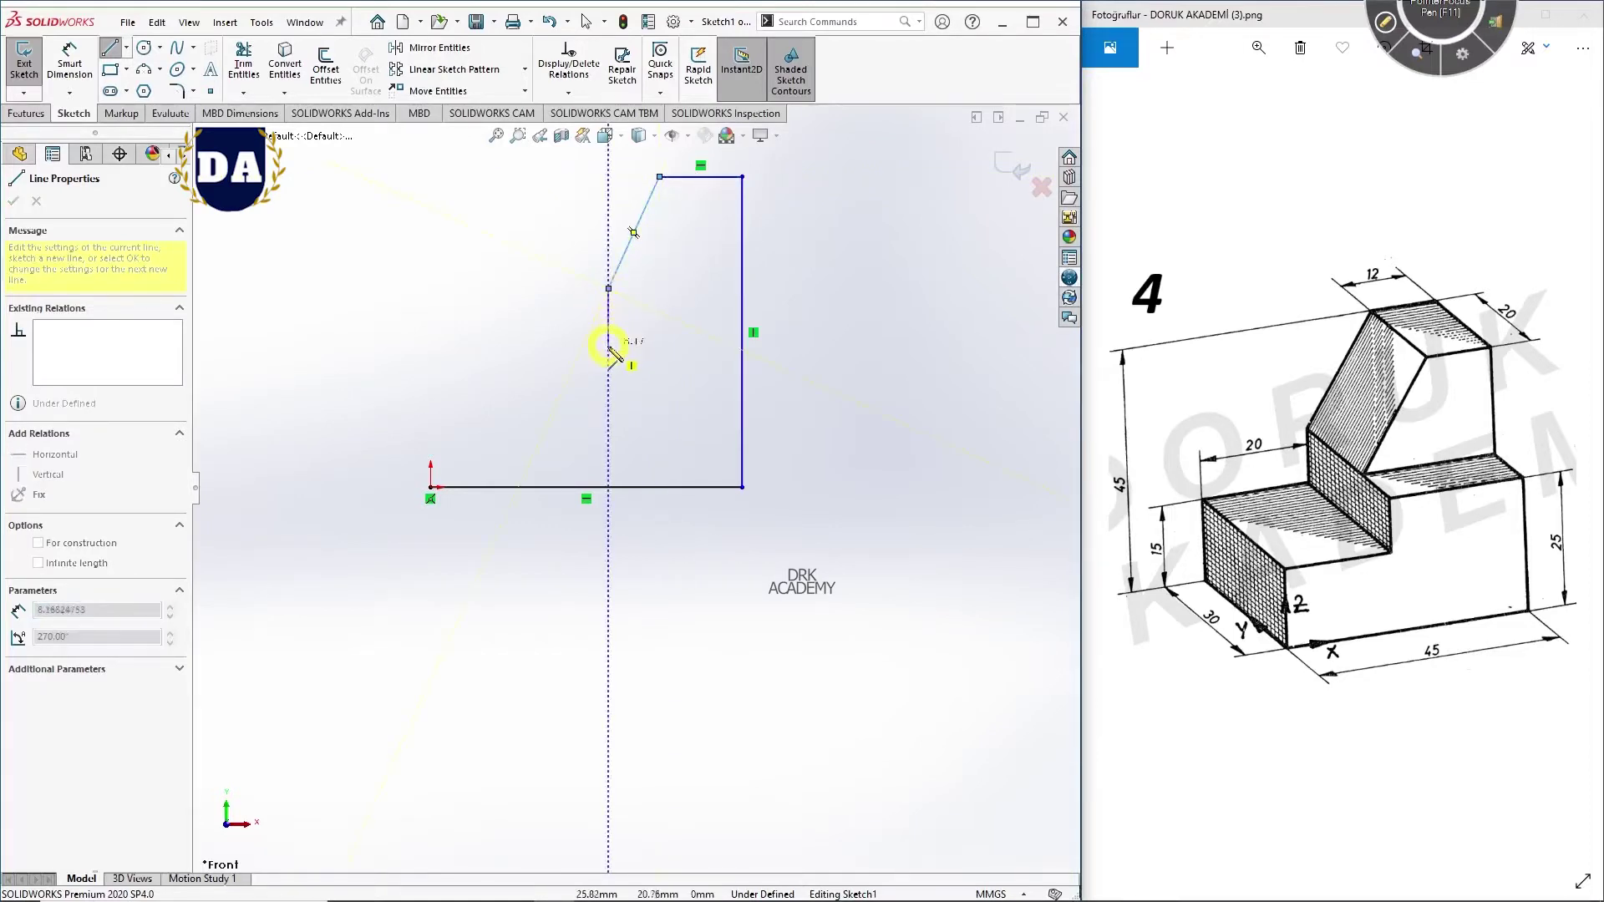
left_click(608, 350)
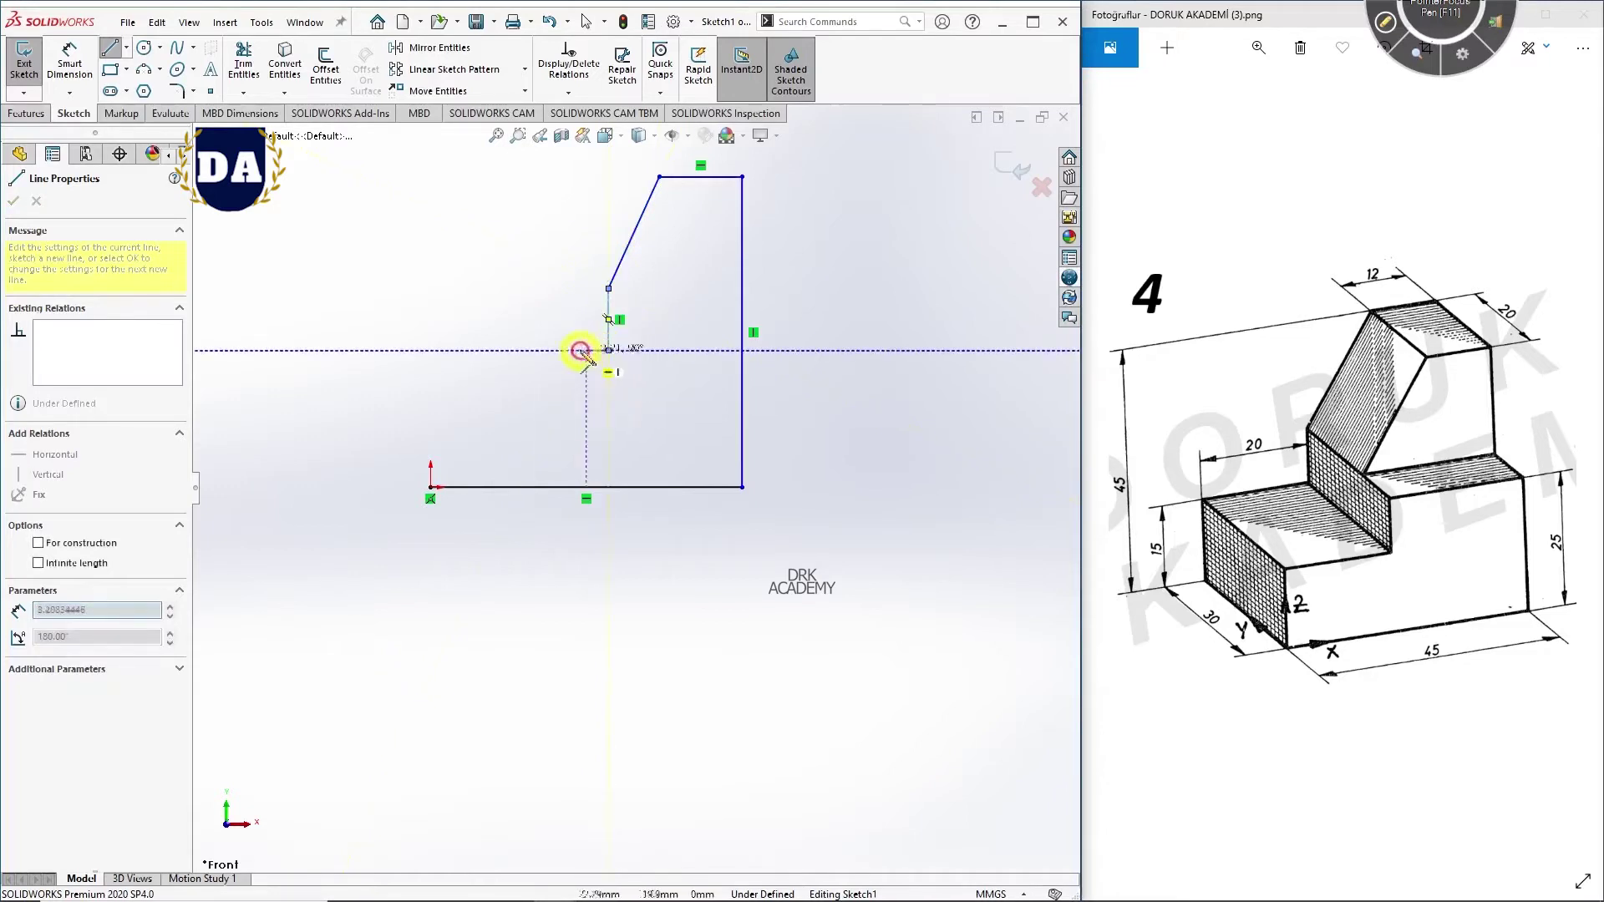
left_click(430, 487)
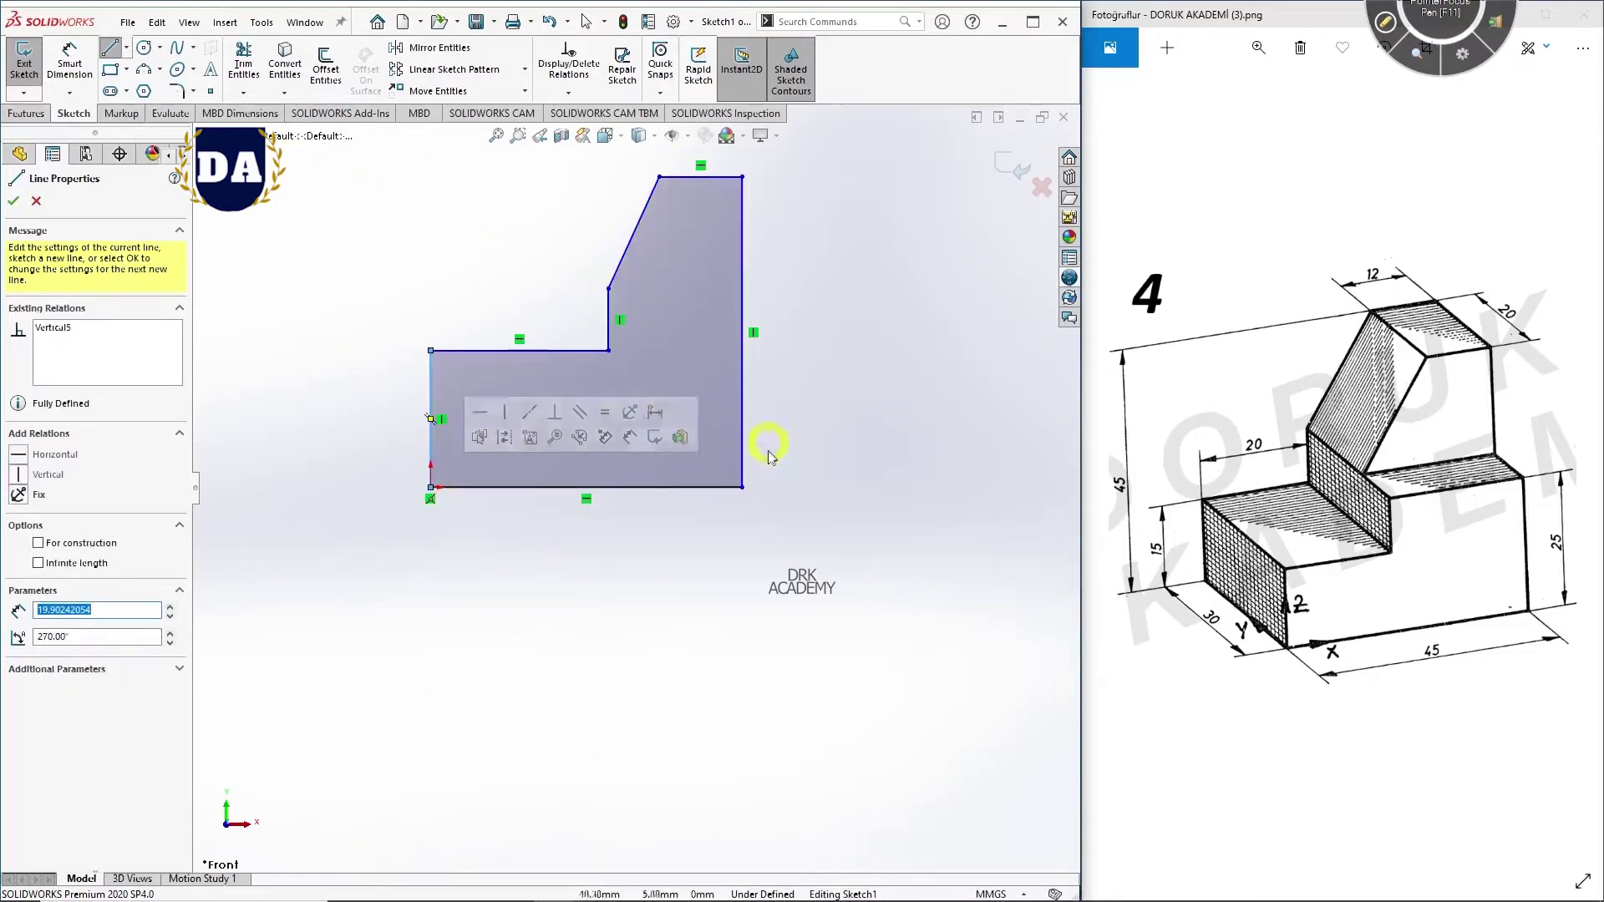
right_click_drag(771, 448, 781, 311)
Step: Dimension the bottom edge and the right vertical edge at 45 mm each
left_click(681, 489)
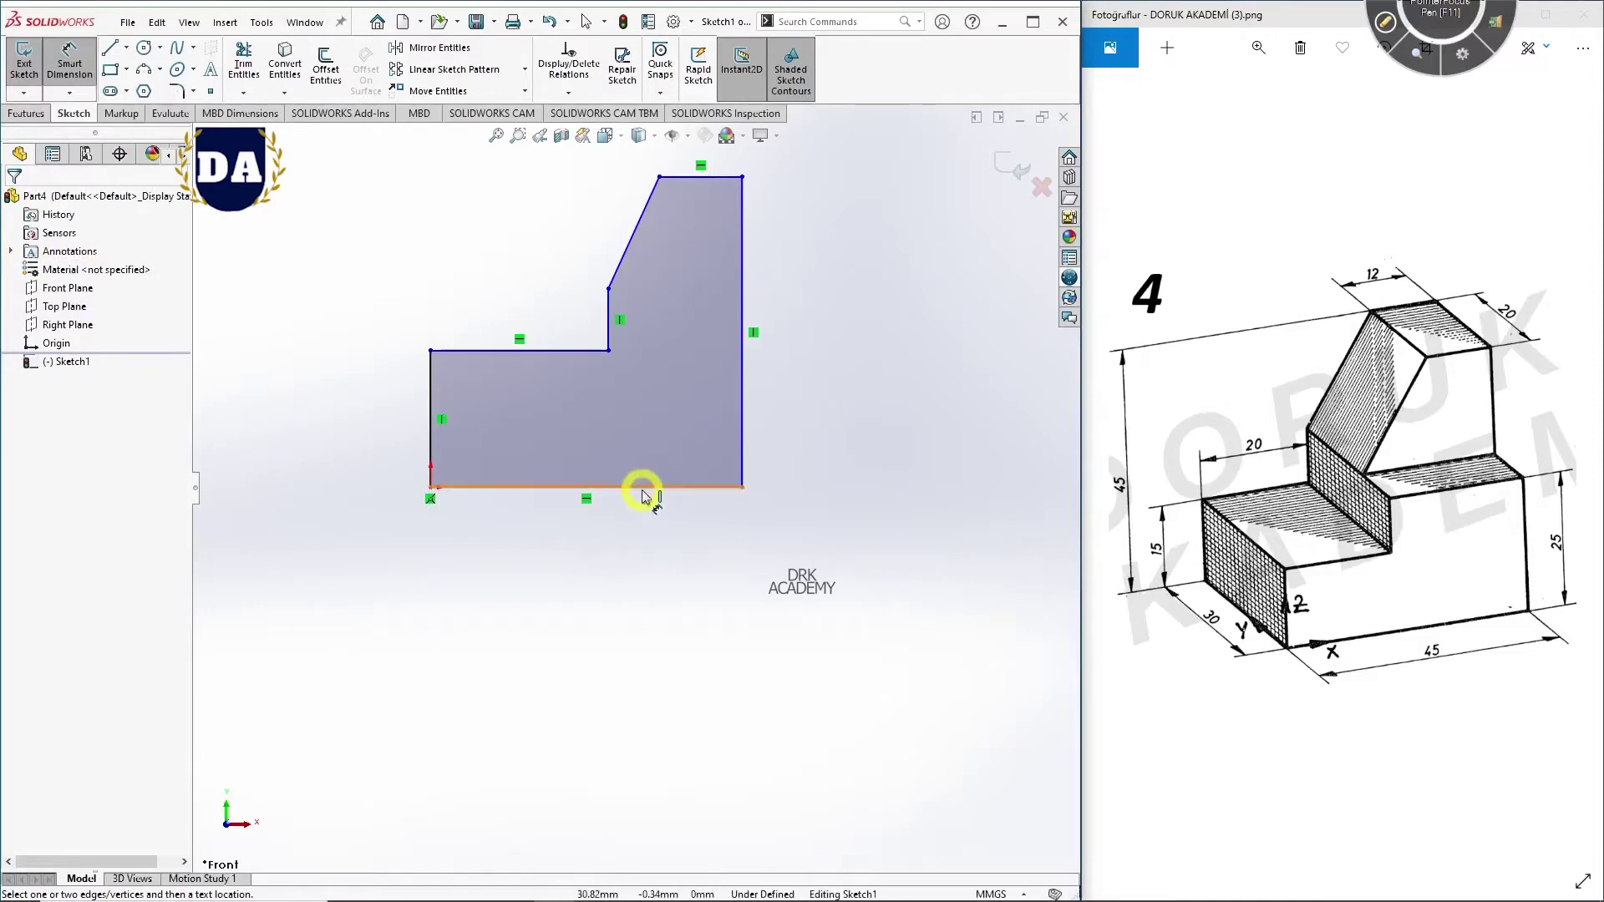
left_click(643, 565)
type("45")
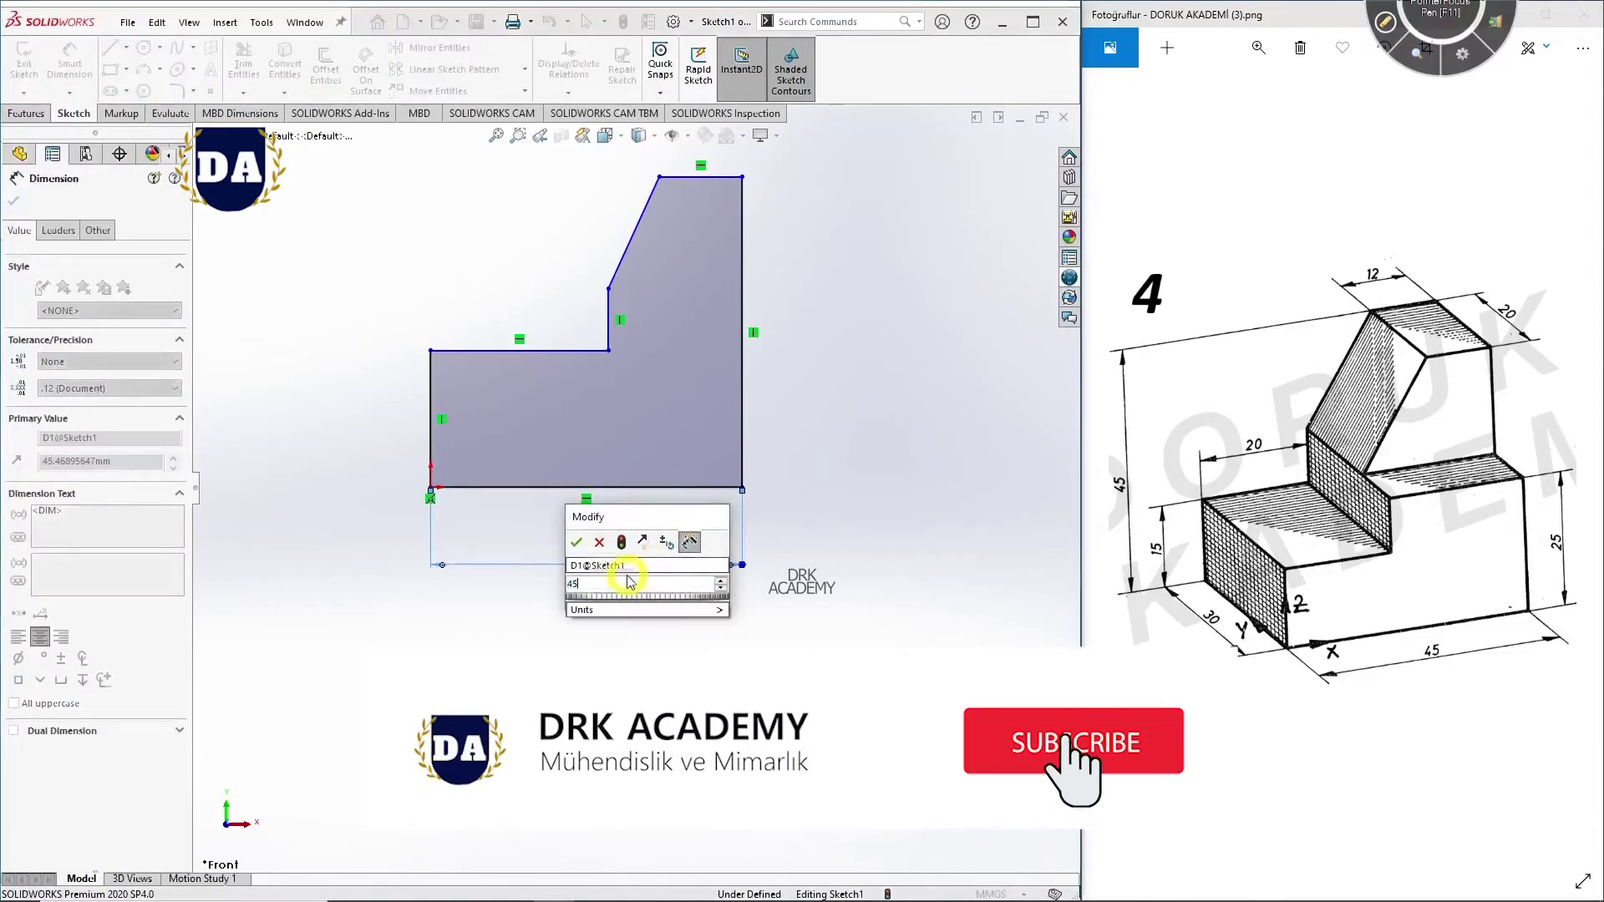
key("Return")
left_click(770, 413)
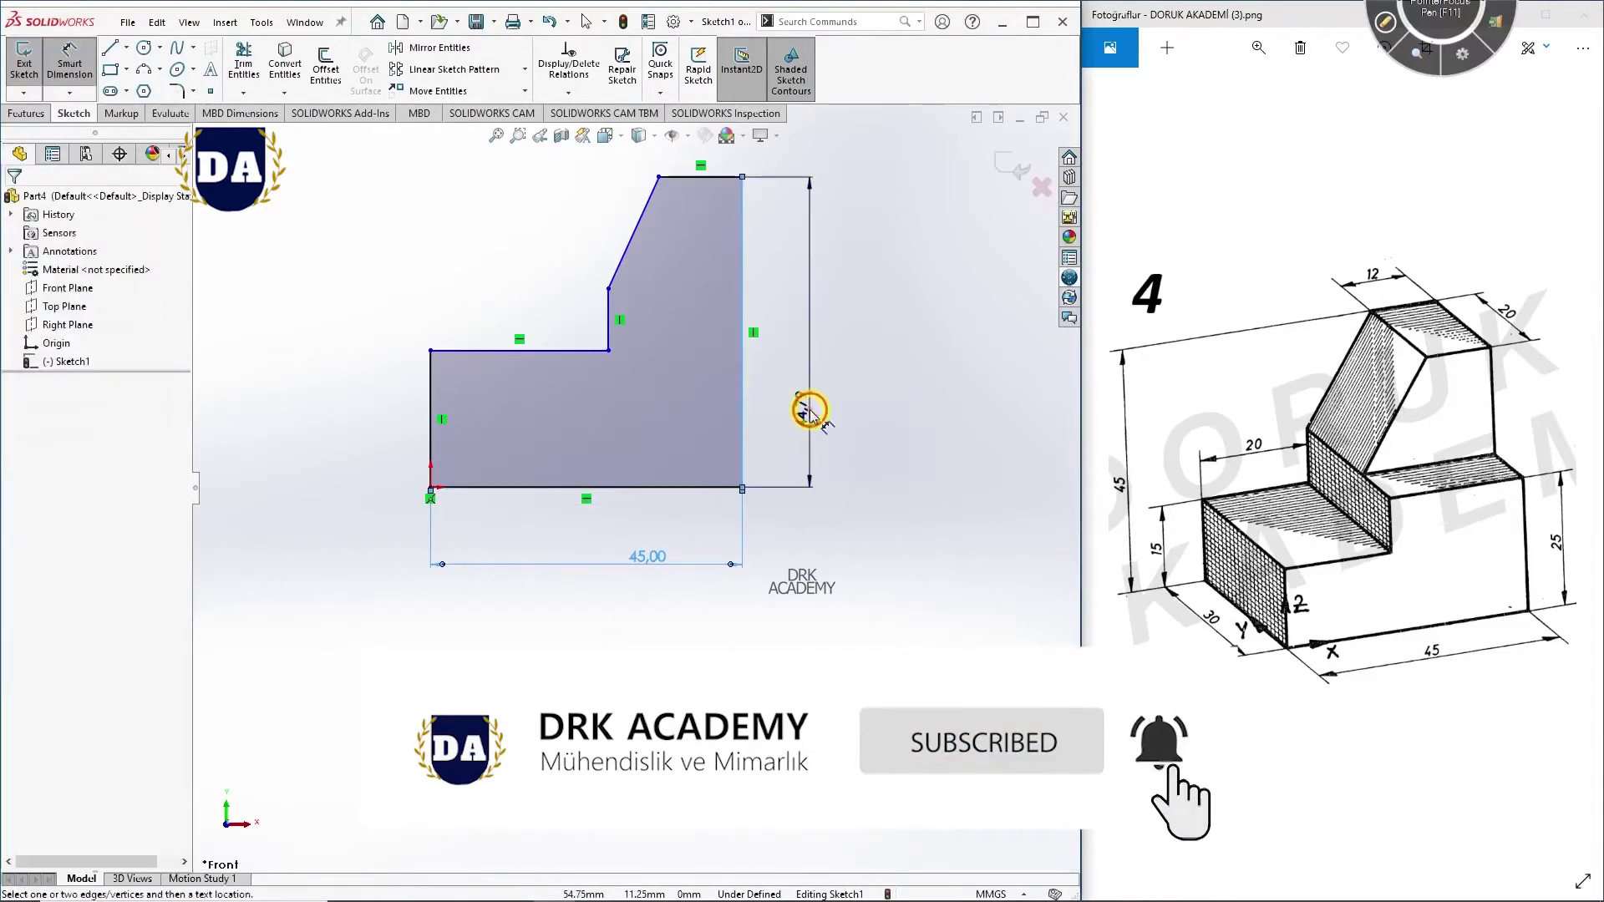
left_click(809, 412)
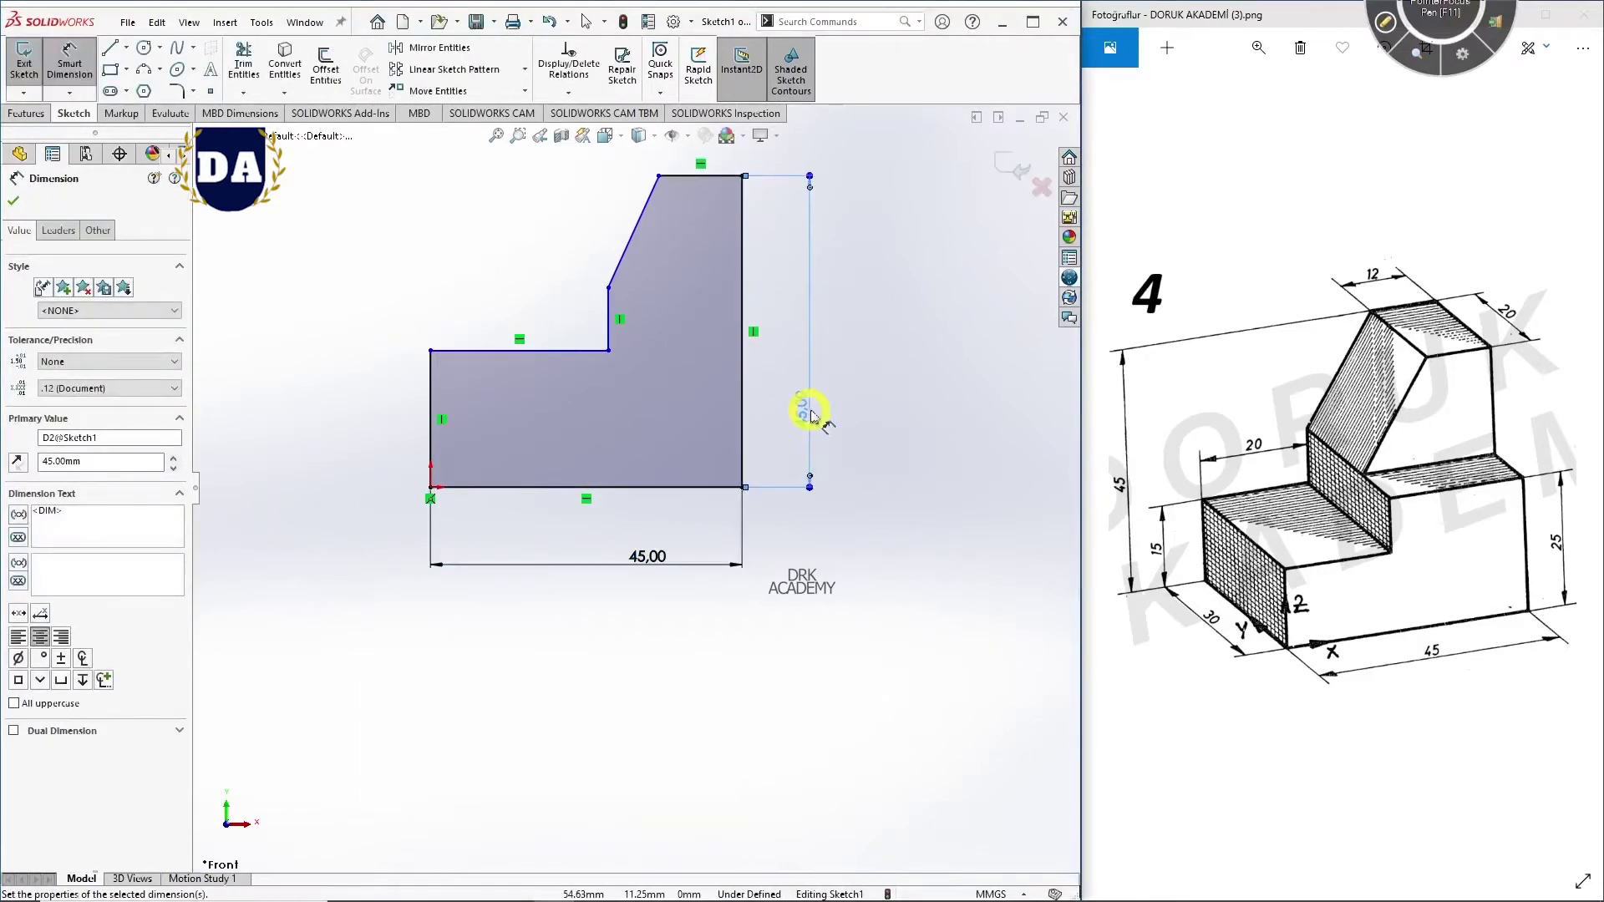
Step: Dimension the top edge 12 mm and the lower step's horizontal edge 20 mm
left_click(716, 176)
left_click(728, 164)
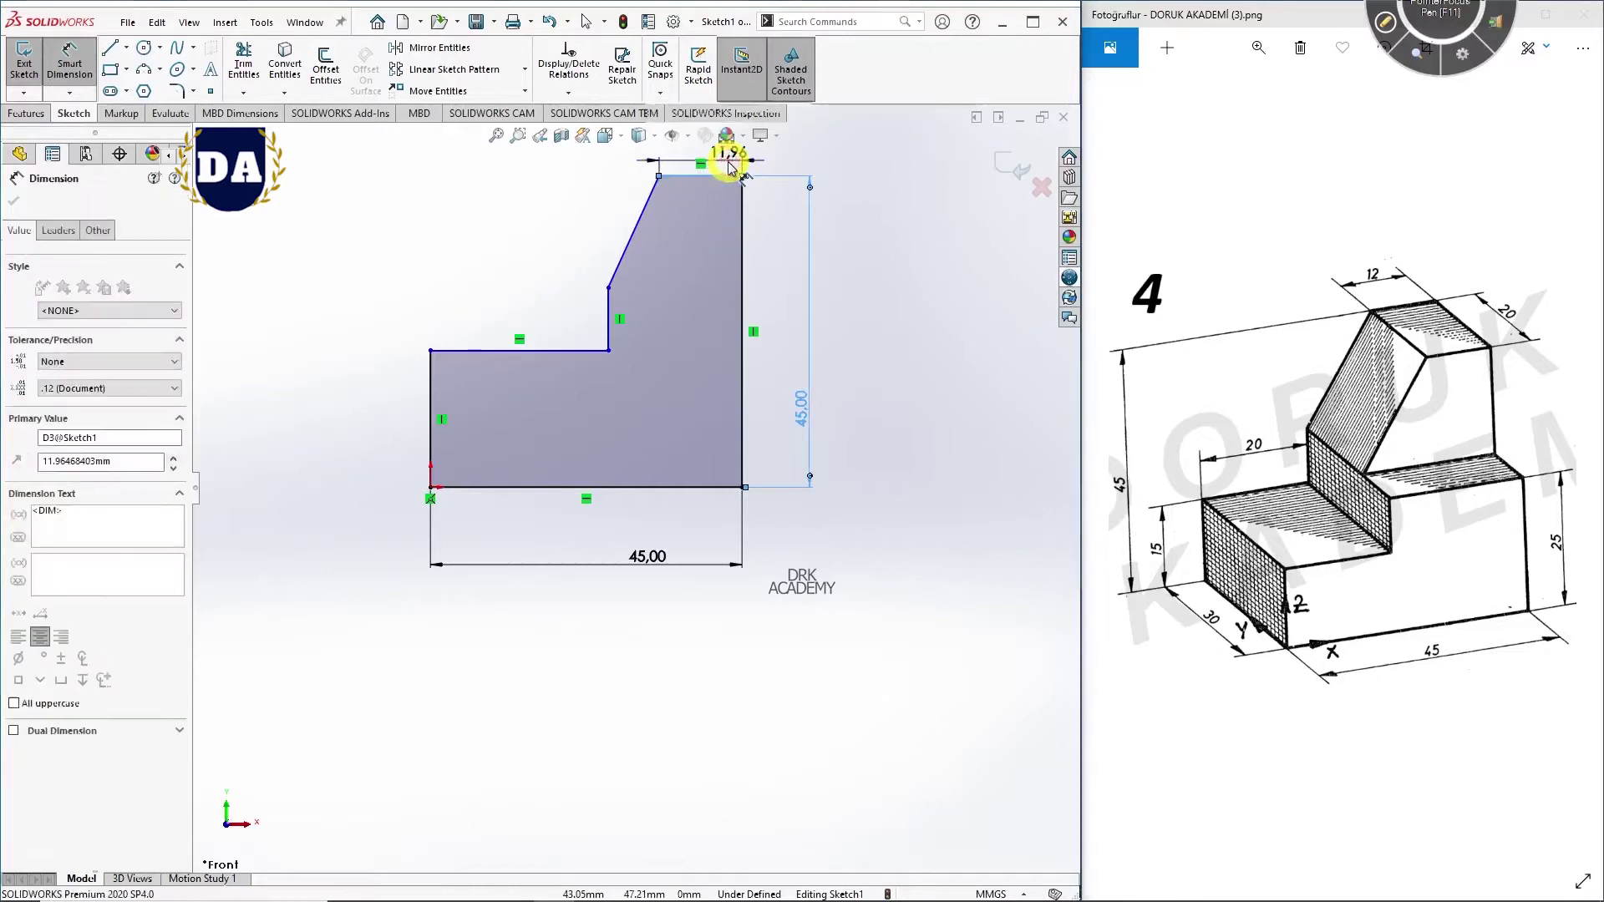
type("12")
key("Return")
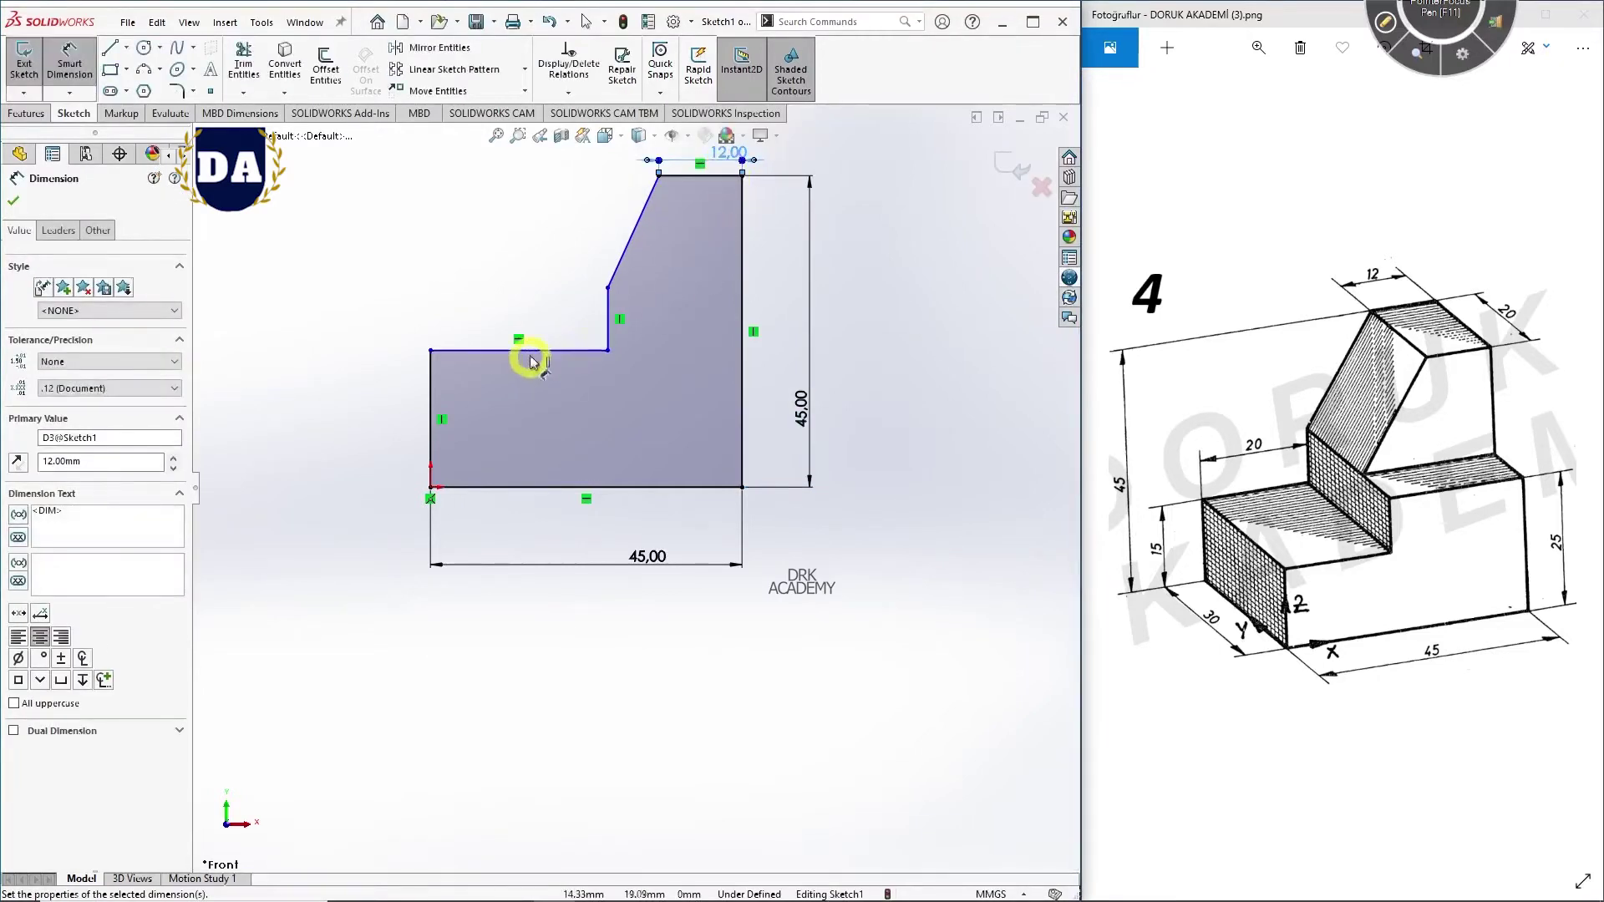
left_click(539, 322)
left_click(560, 350)
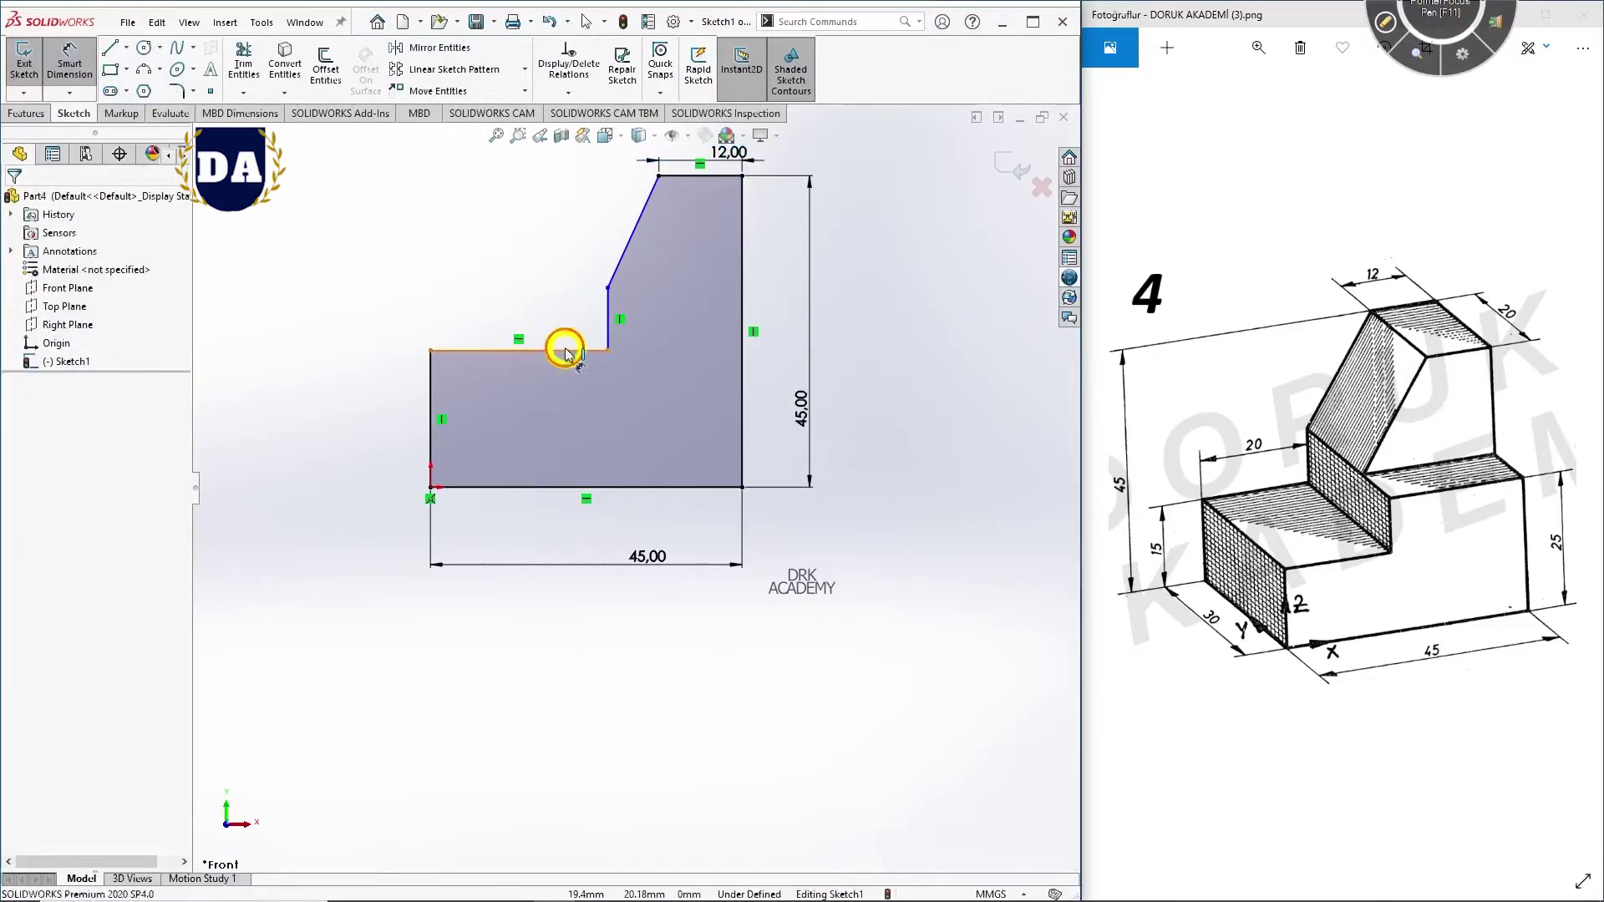
left_click(563, 312)
type("20")
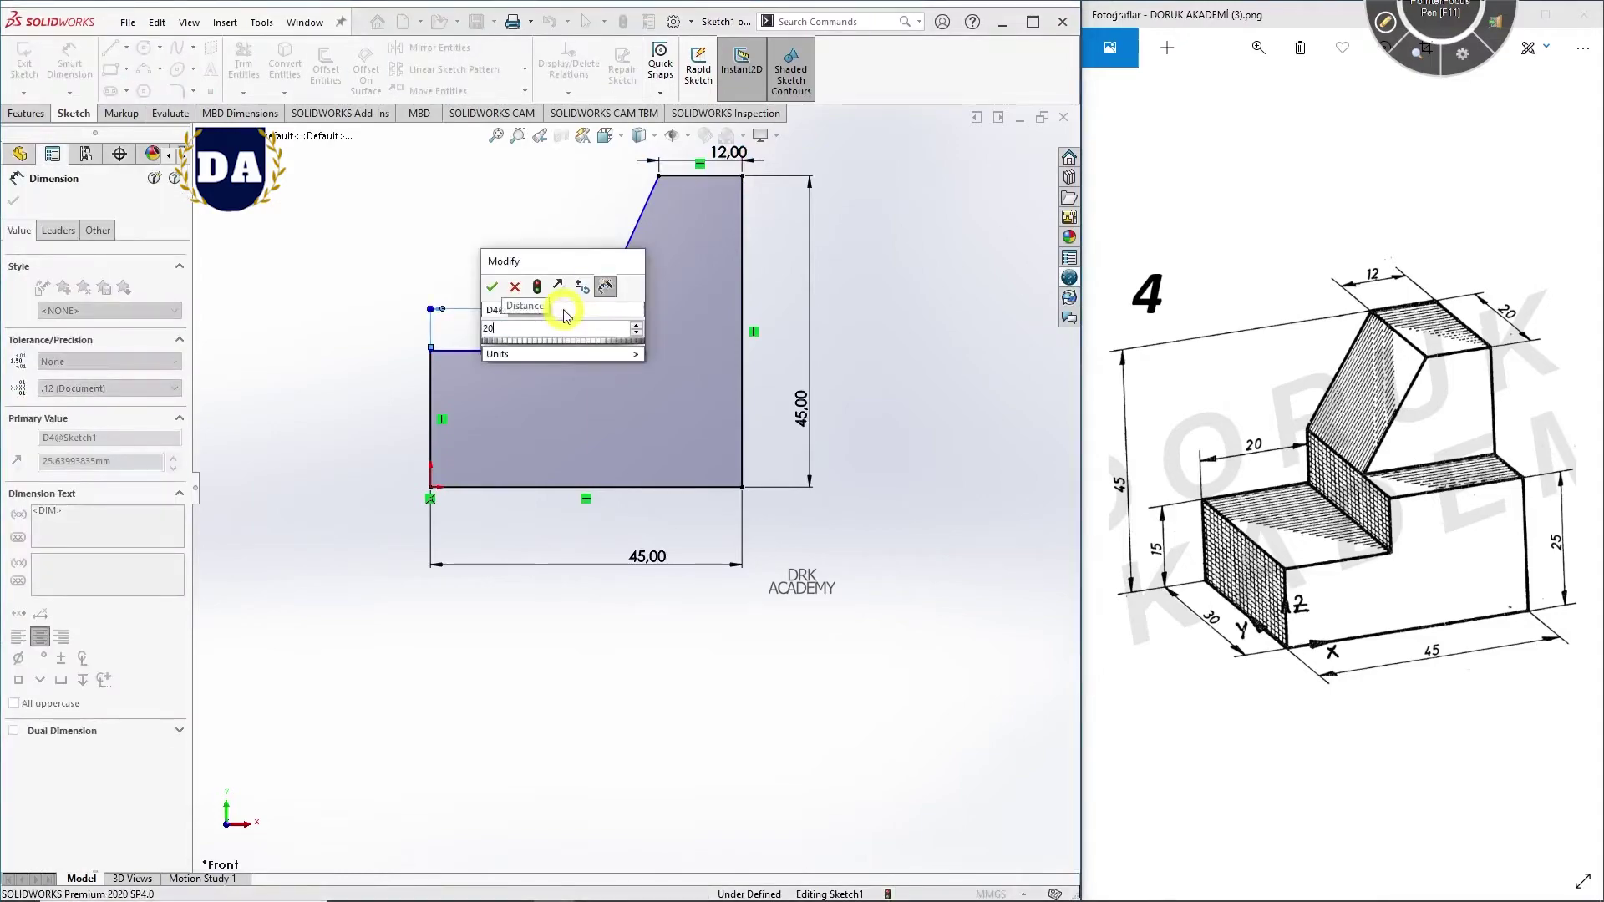
key("Return")
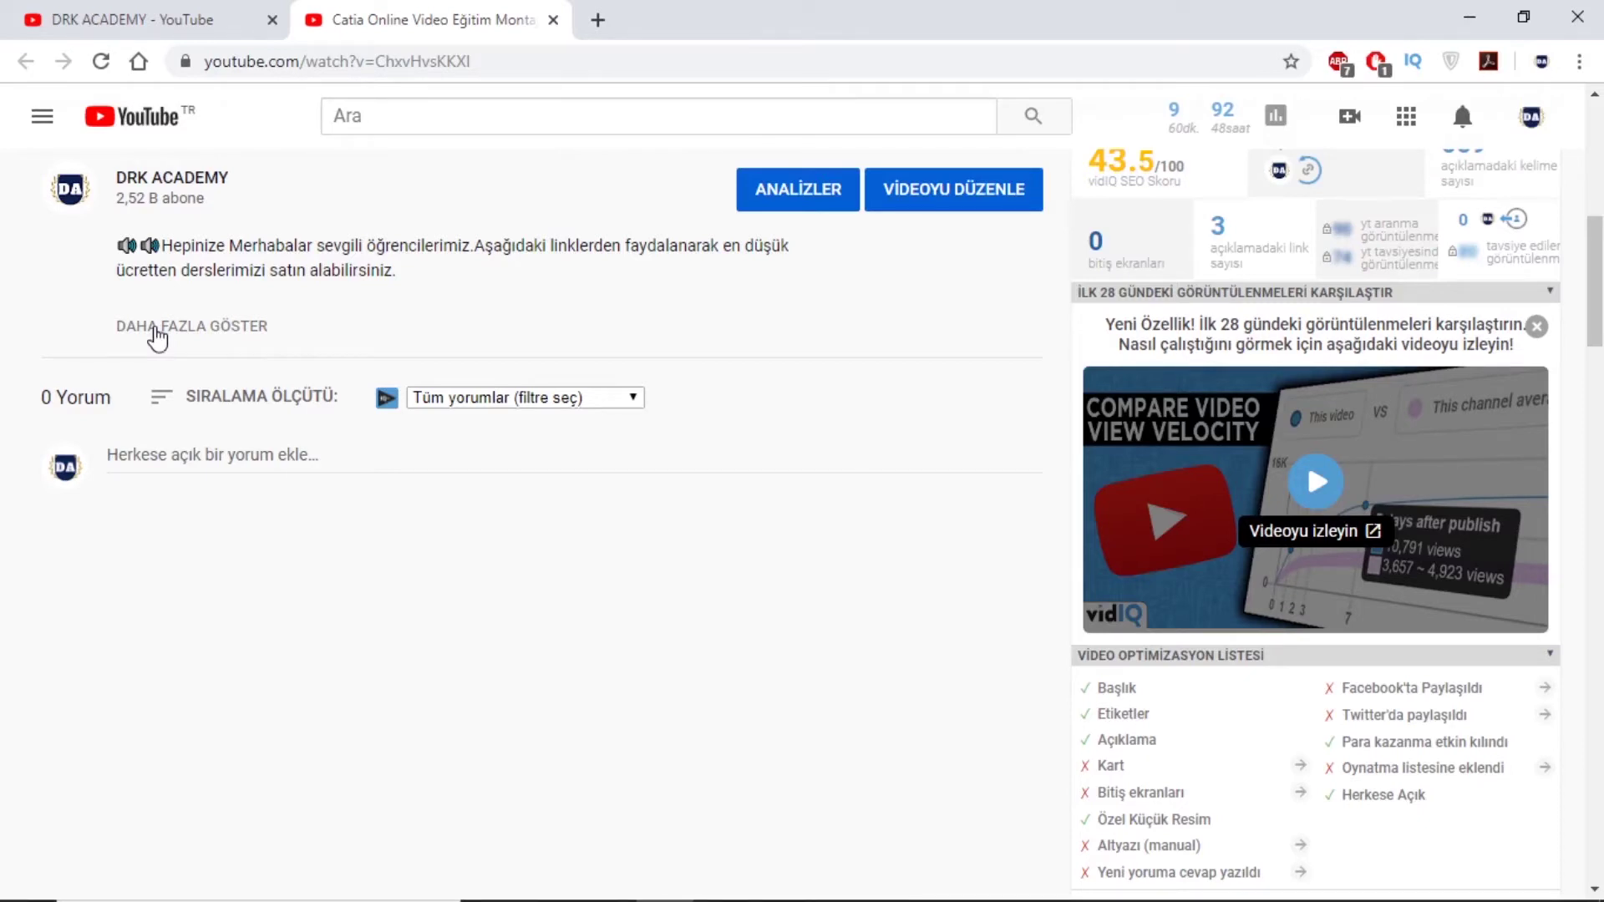
Step: Expand the video description with DAHA FAZLA GÖSTER to reveal the course and support links
left_click(157, 335)
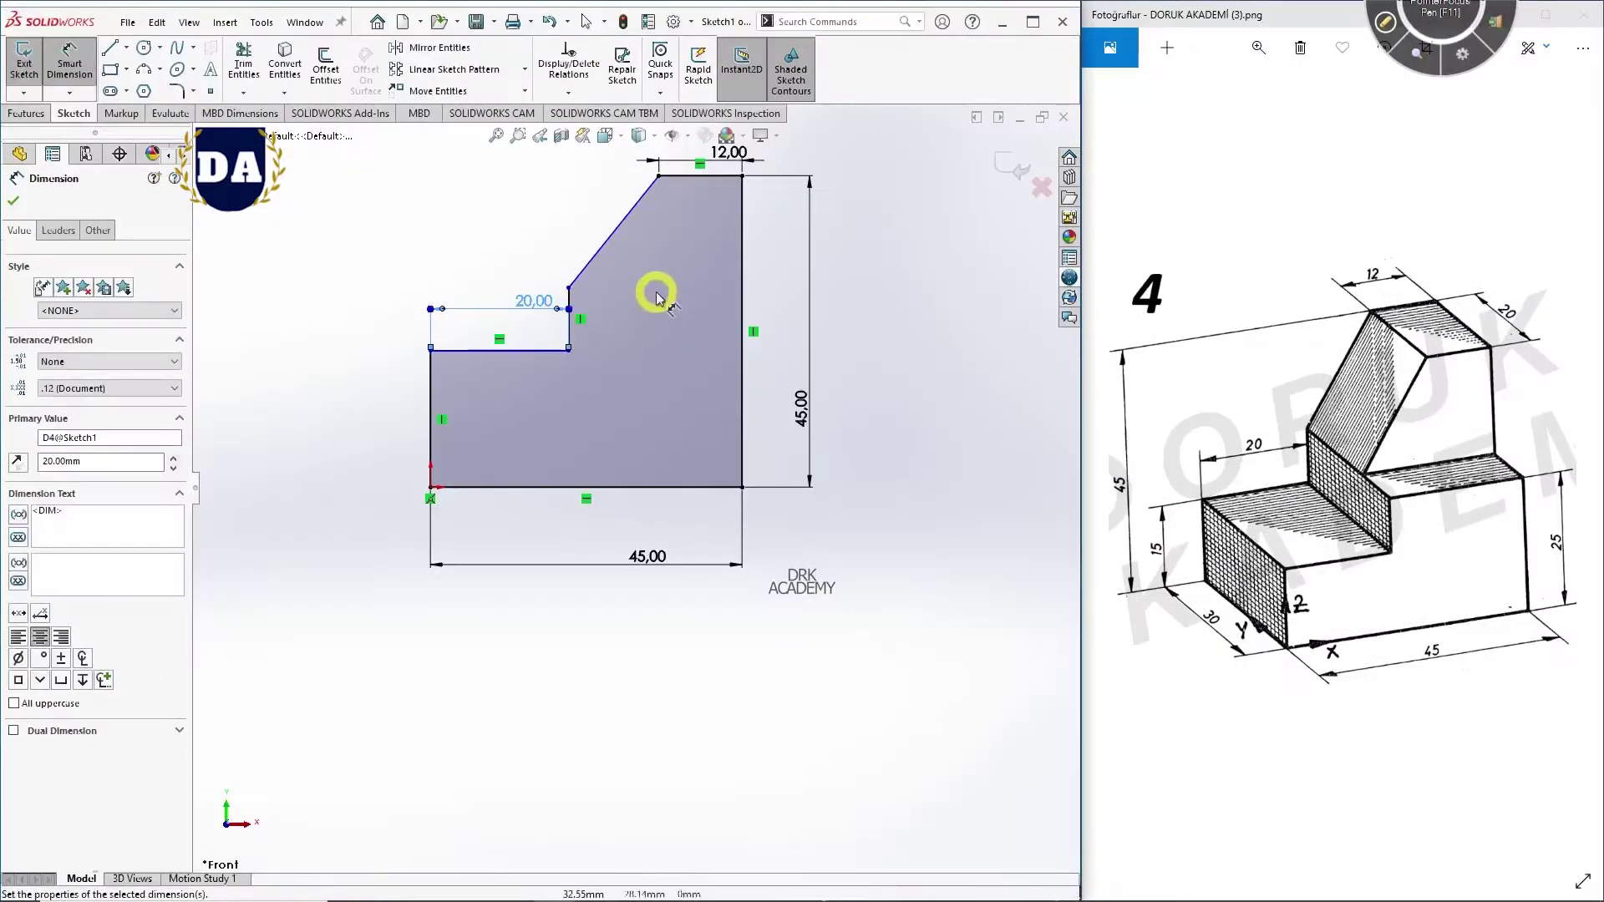
Step: Dimension the left edge 15 mm and the short step rise 10 mm, then exit Smart Dimension
left_click(427, 407)
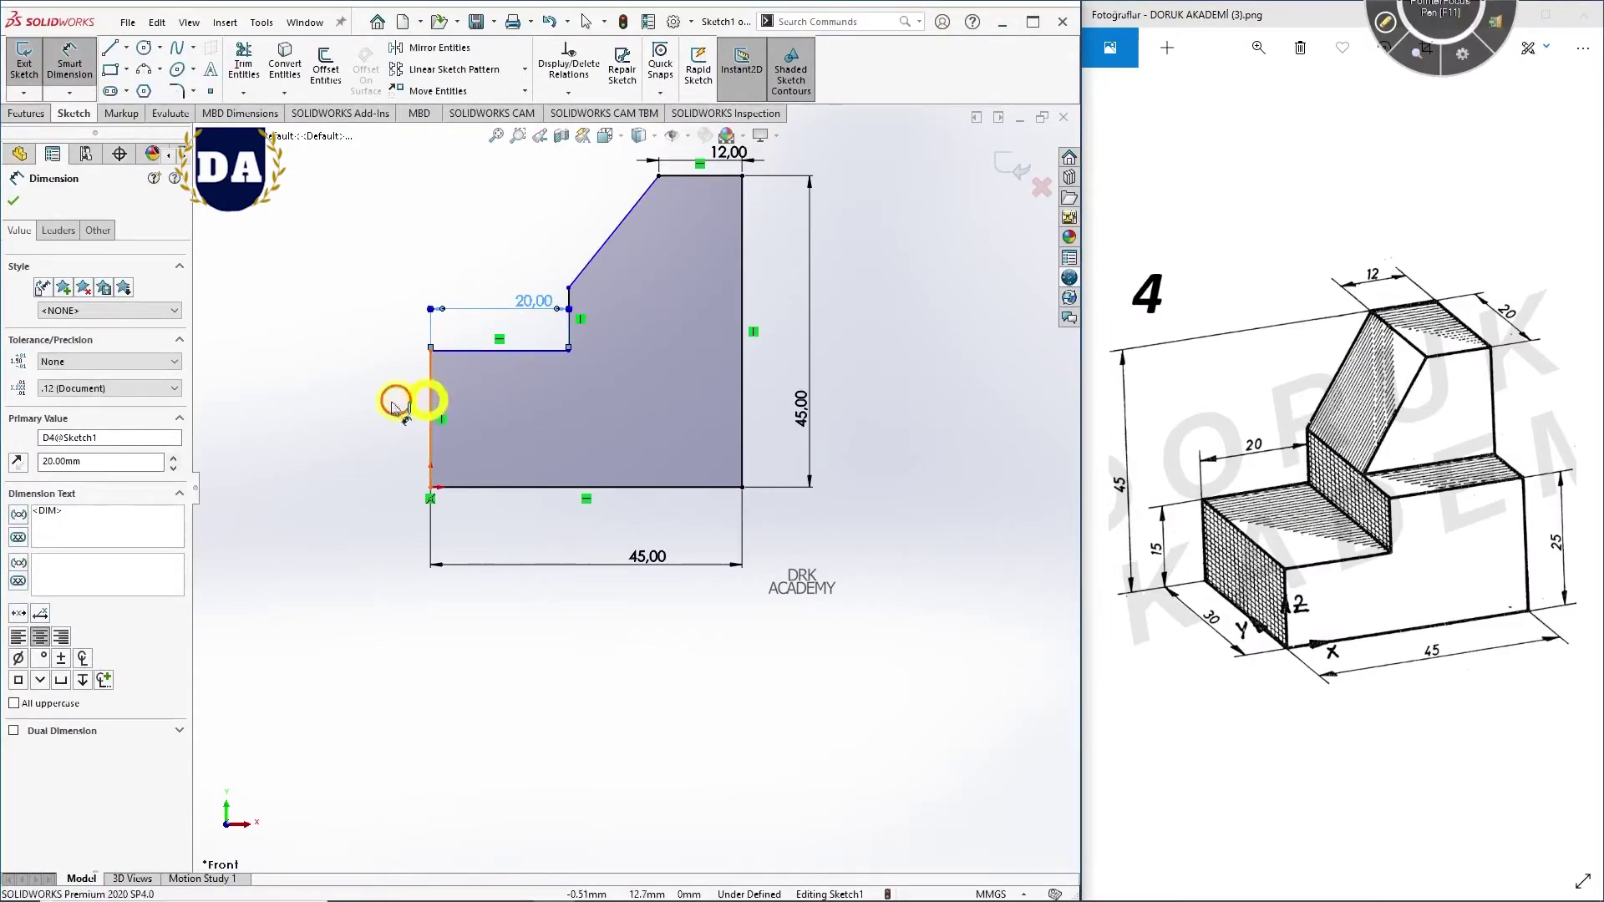
left_click(375, 410)
type("15")
key("Return")
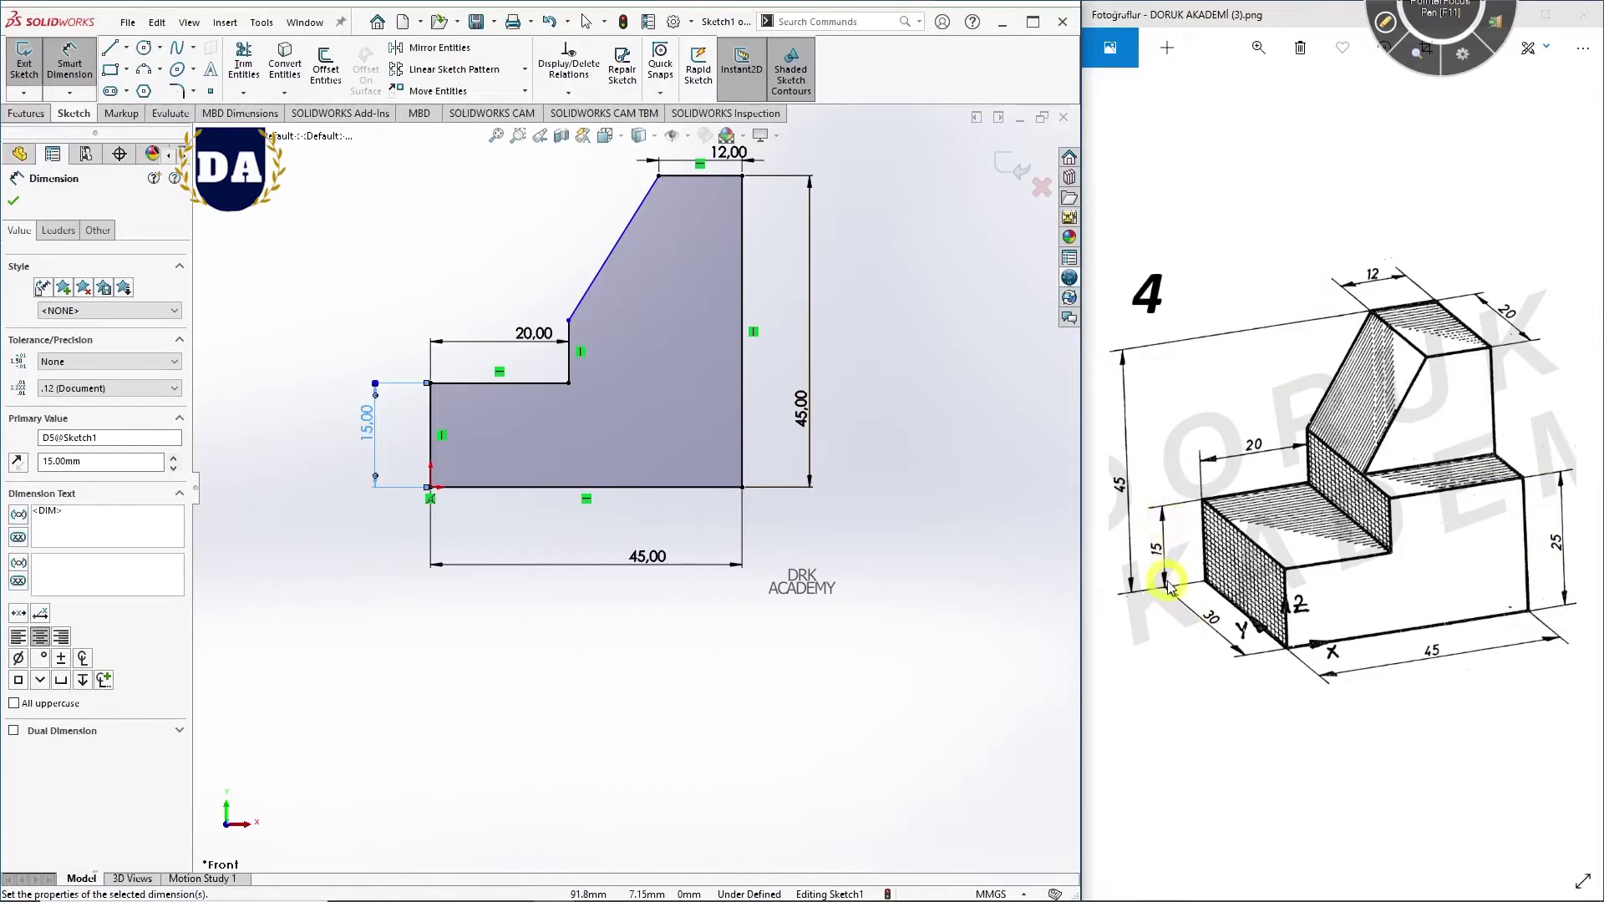
left_click(569, 364)
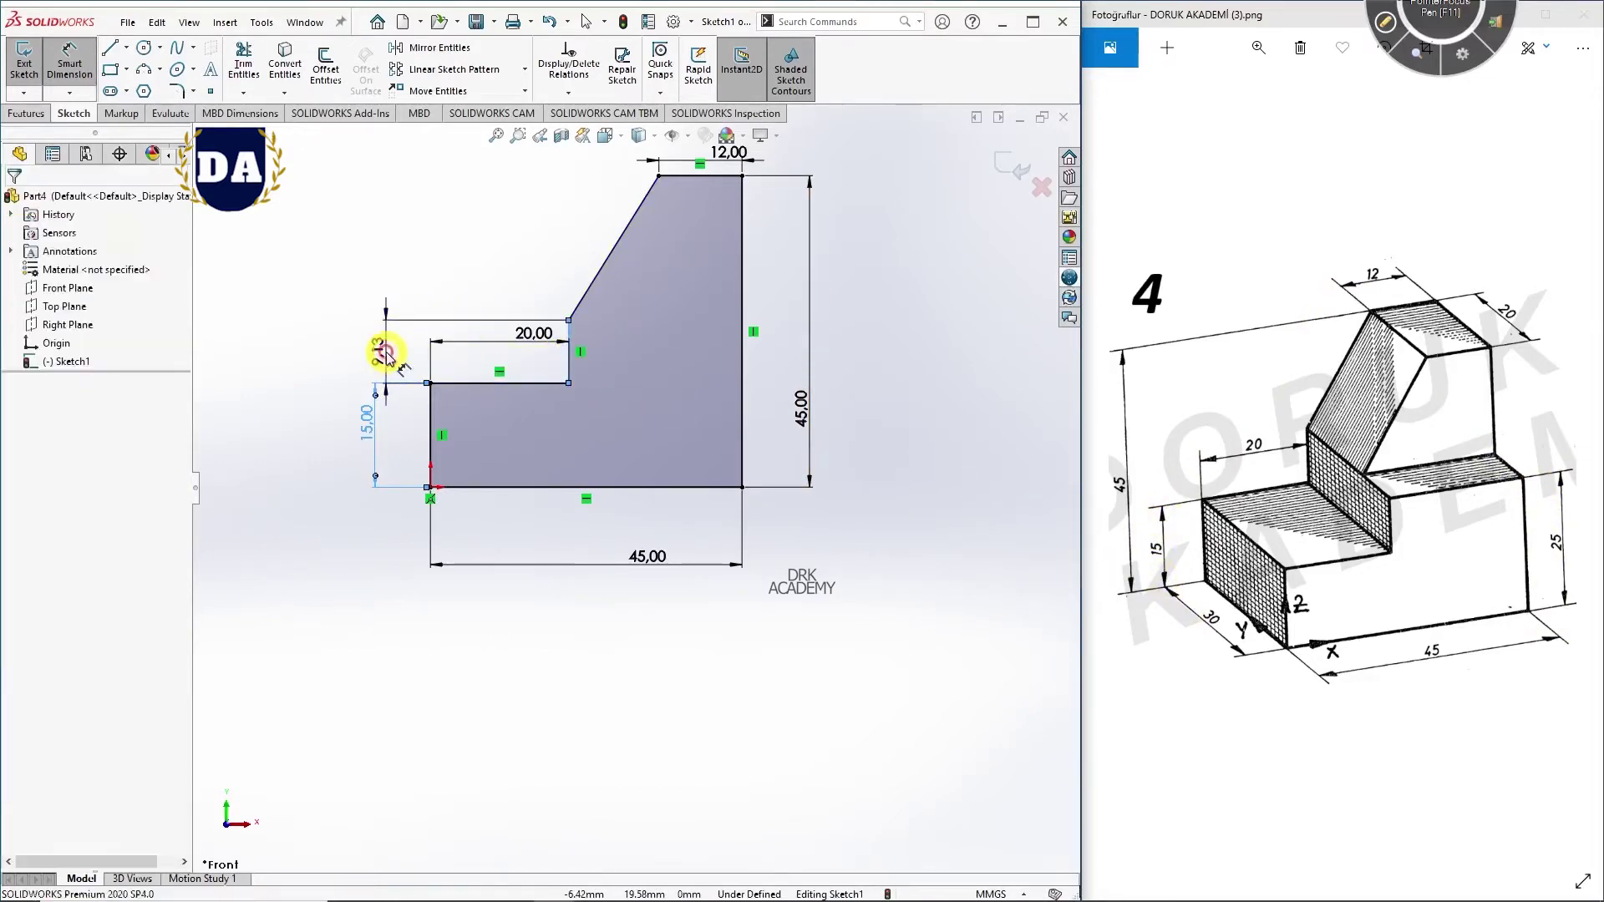
left_click(384, 351)
type("10")
key("Return")
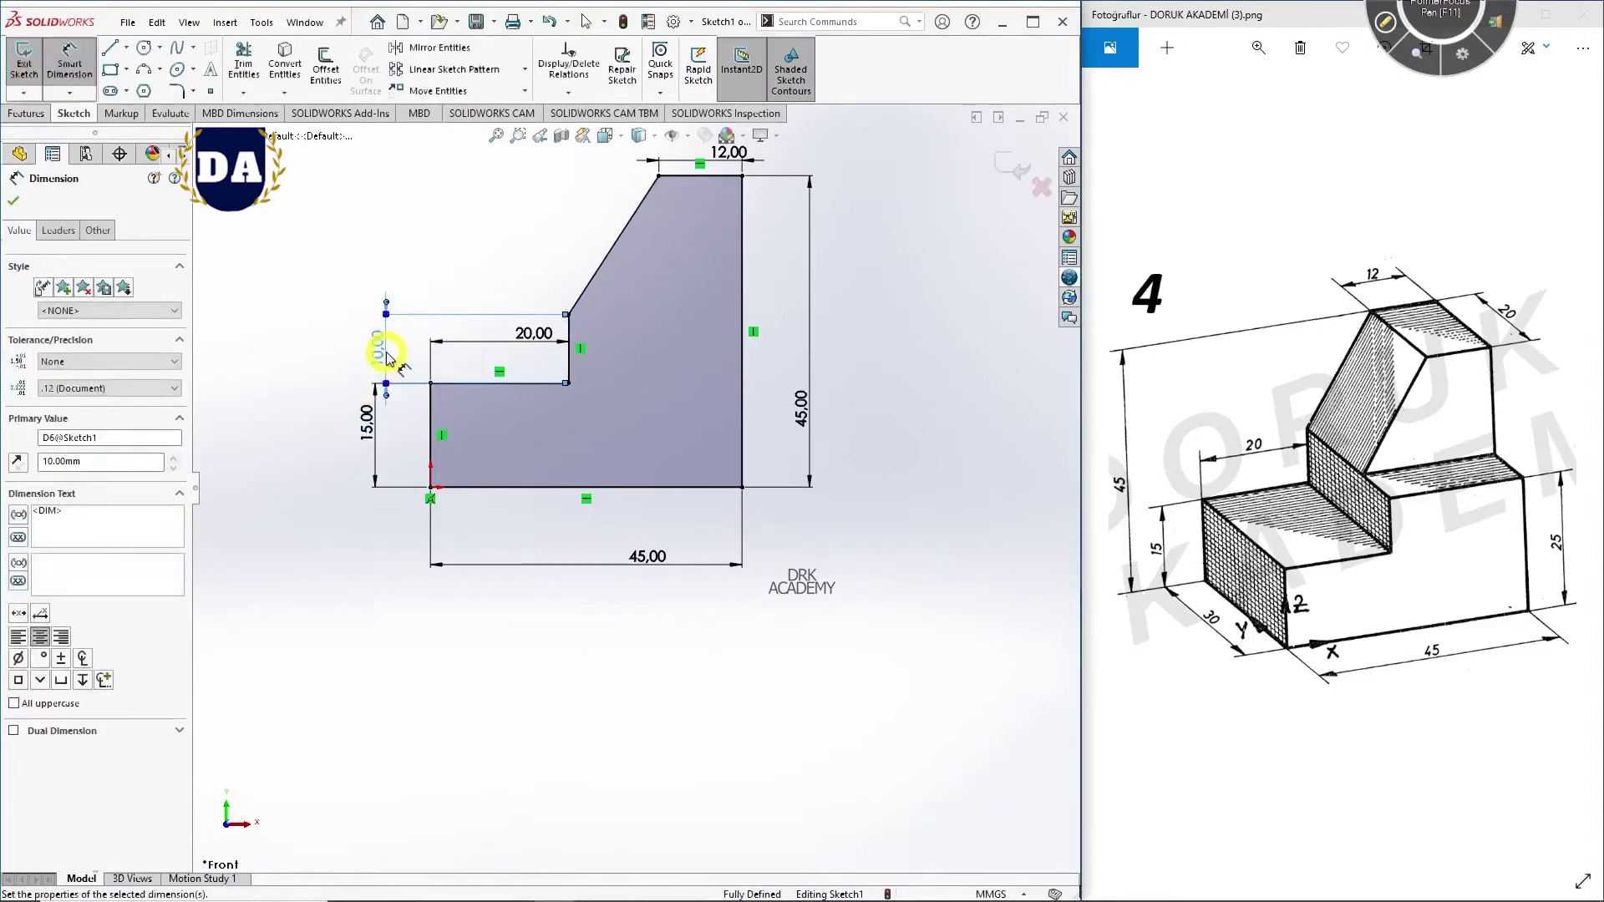
right_click(332, 299)
left_click(356, 334)
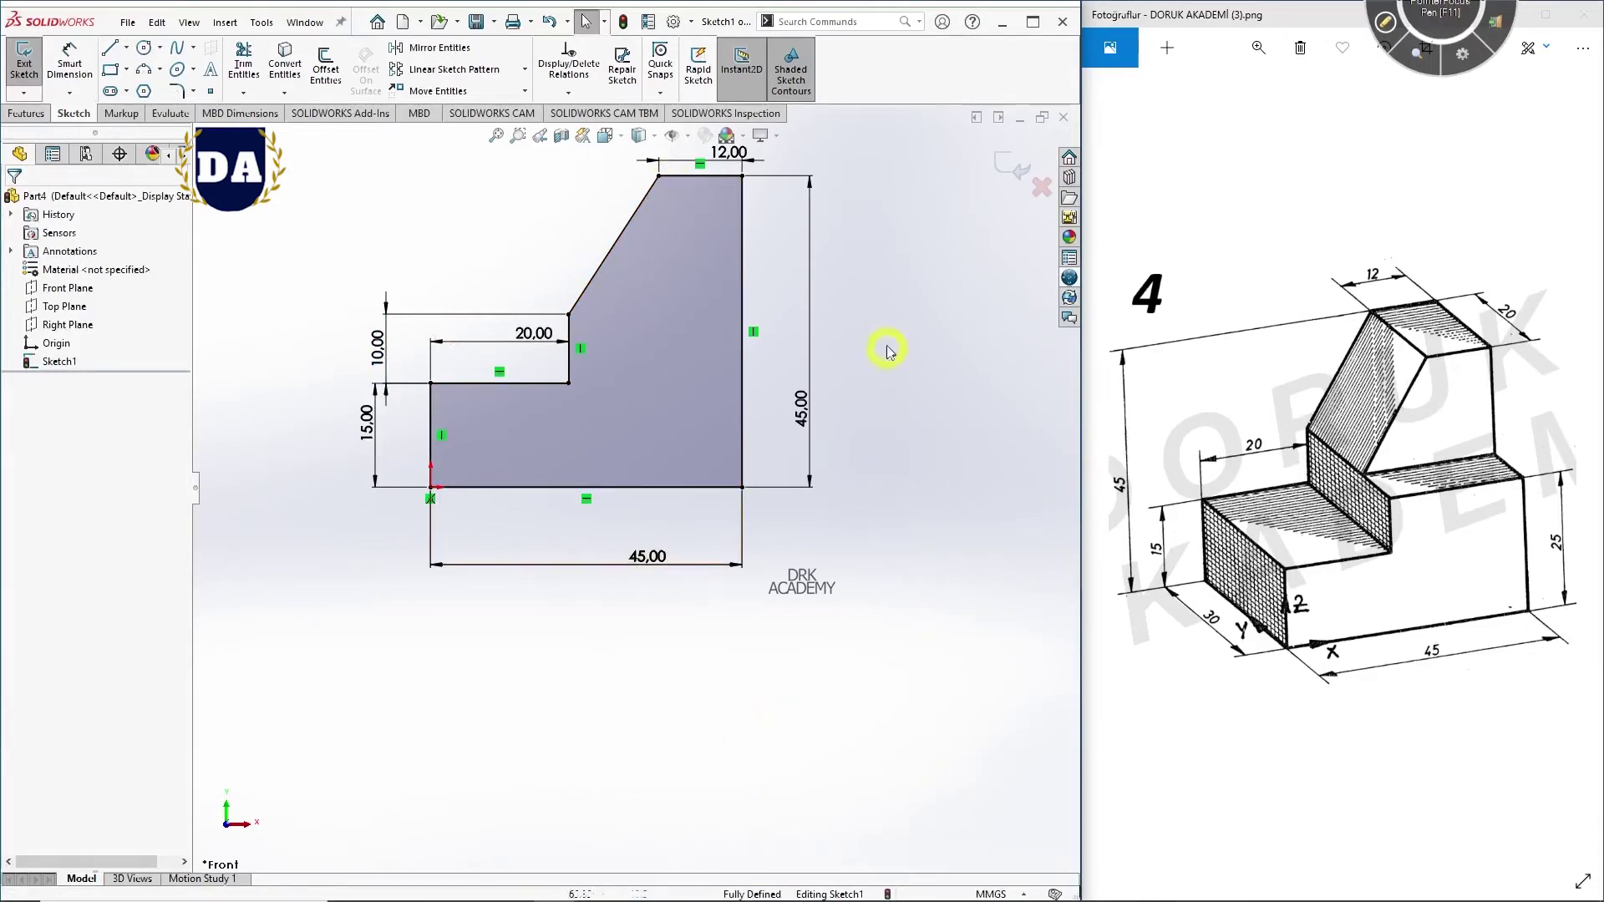
Step: Extrude Sketch1 as Boss-Extrude1 with a Mid Plane end condition and 30 mm depth
left_click(34, 120)
left_click(47, 72)
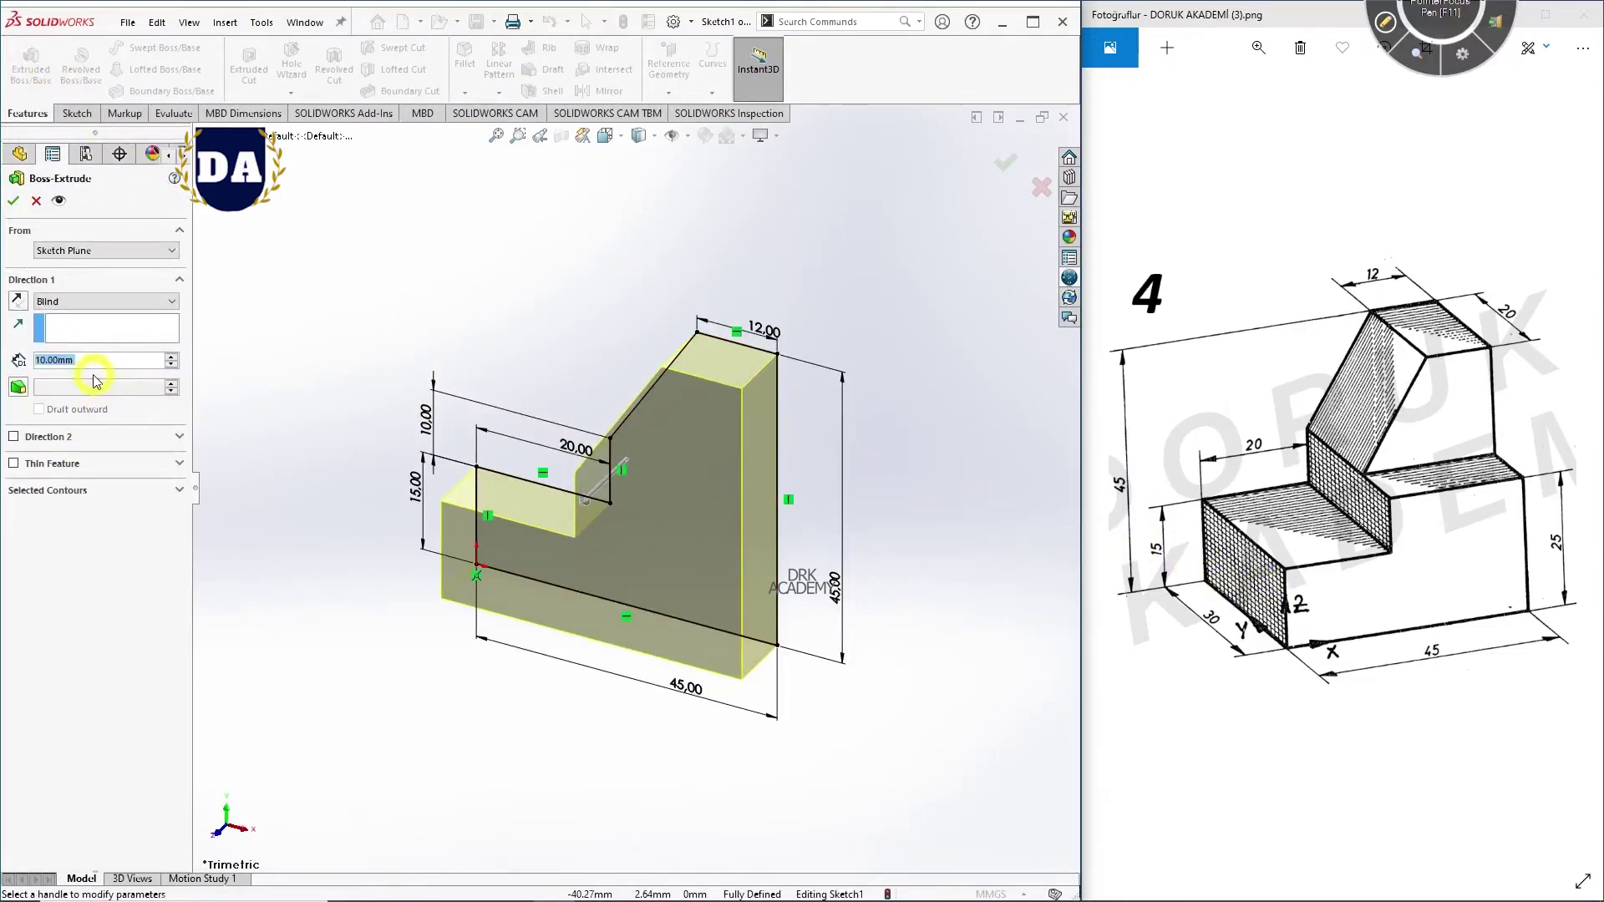
left_click(101, 302)
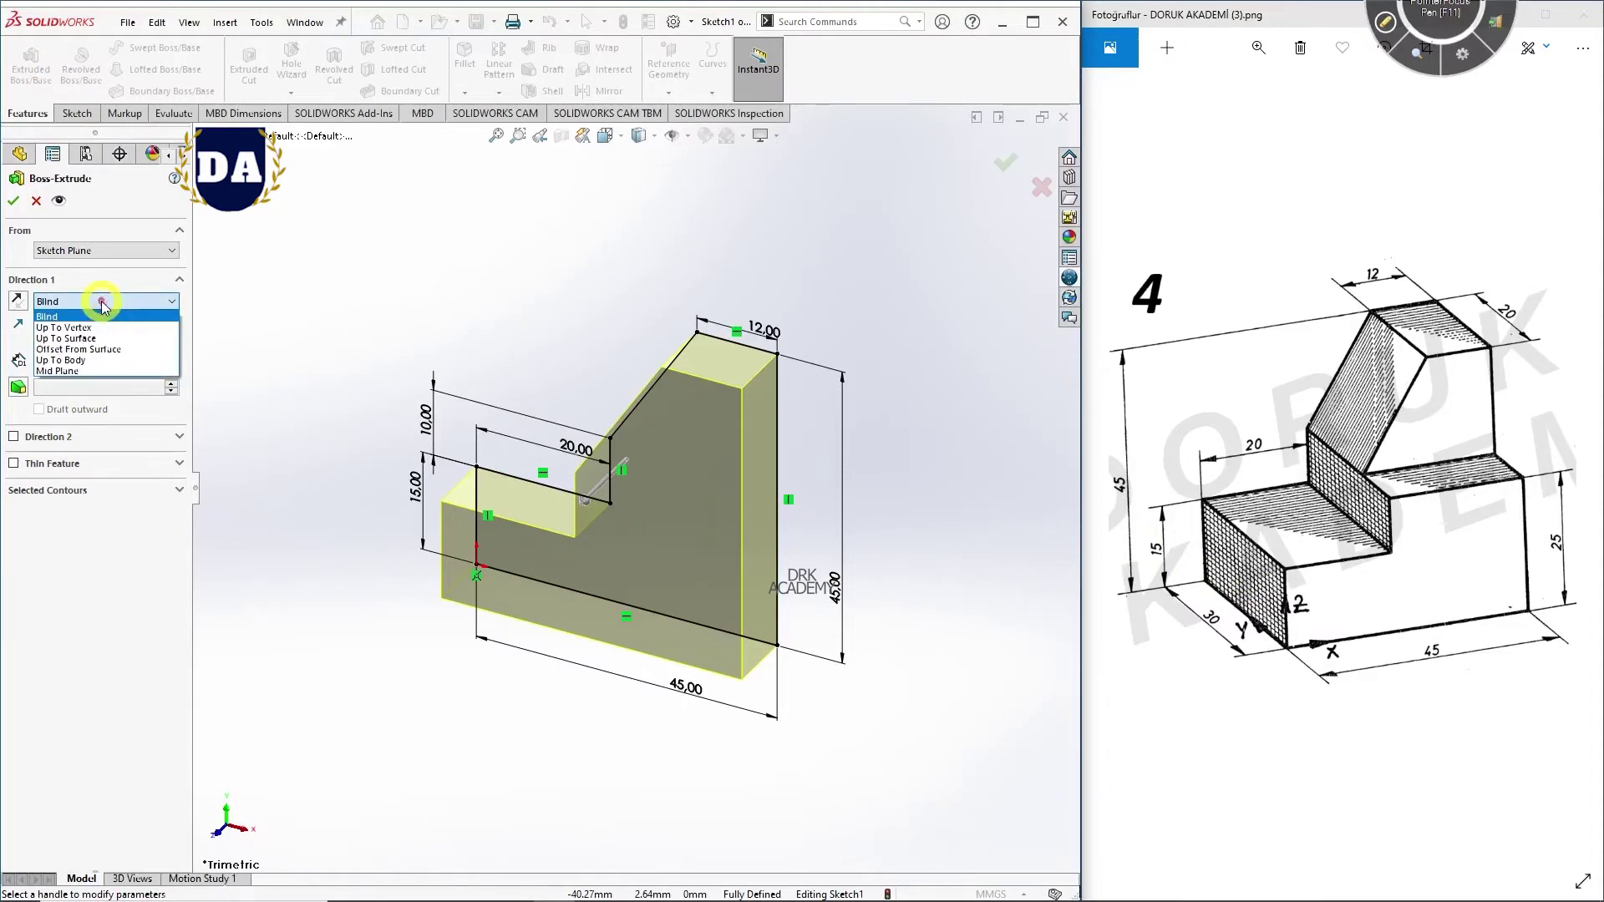
left_click(117, 371)
mouse_move(494, 562)
middle_mouse_down()
mouse_move(501, 638)
mouse_move(429, 620)
mouse_move(416, 637)
mouse_move(466, 644)
mouse_move(530, 584)
mouse_move(405, 568)
mouse_move(308, 591)
mouse_move(354, 576)
mouse_move(498, 588)
mouse_move(418, 623)
middle_mouse_up()
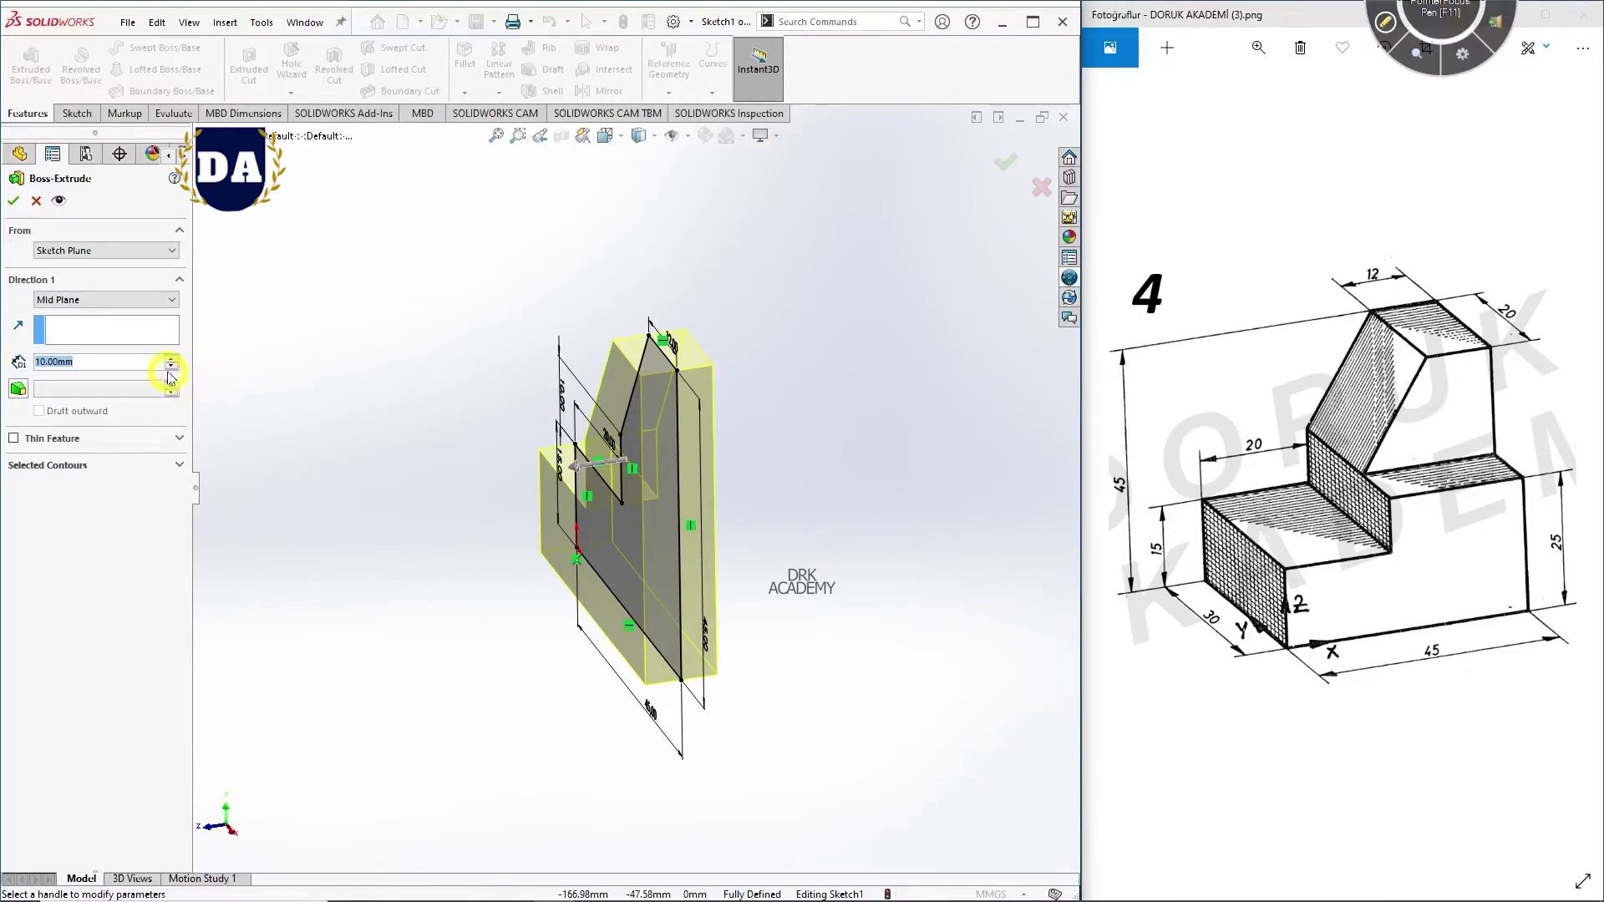
type("30")
left_click(12, 201)
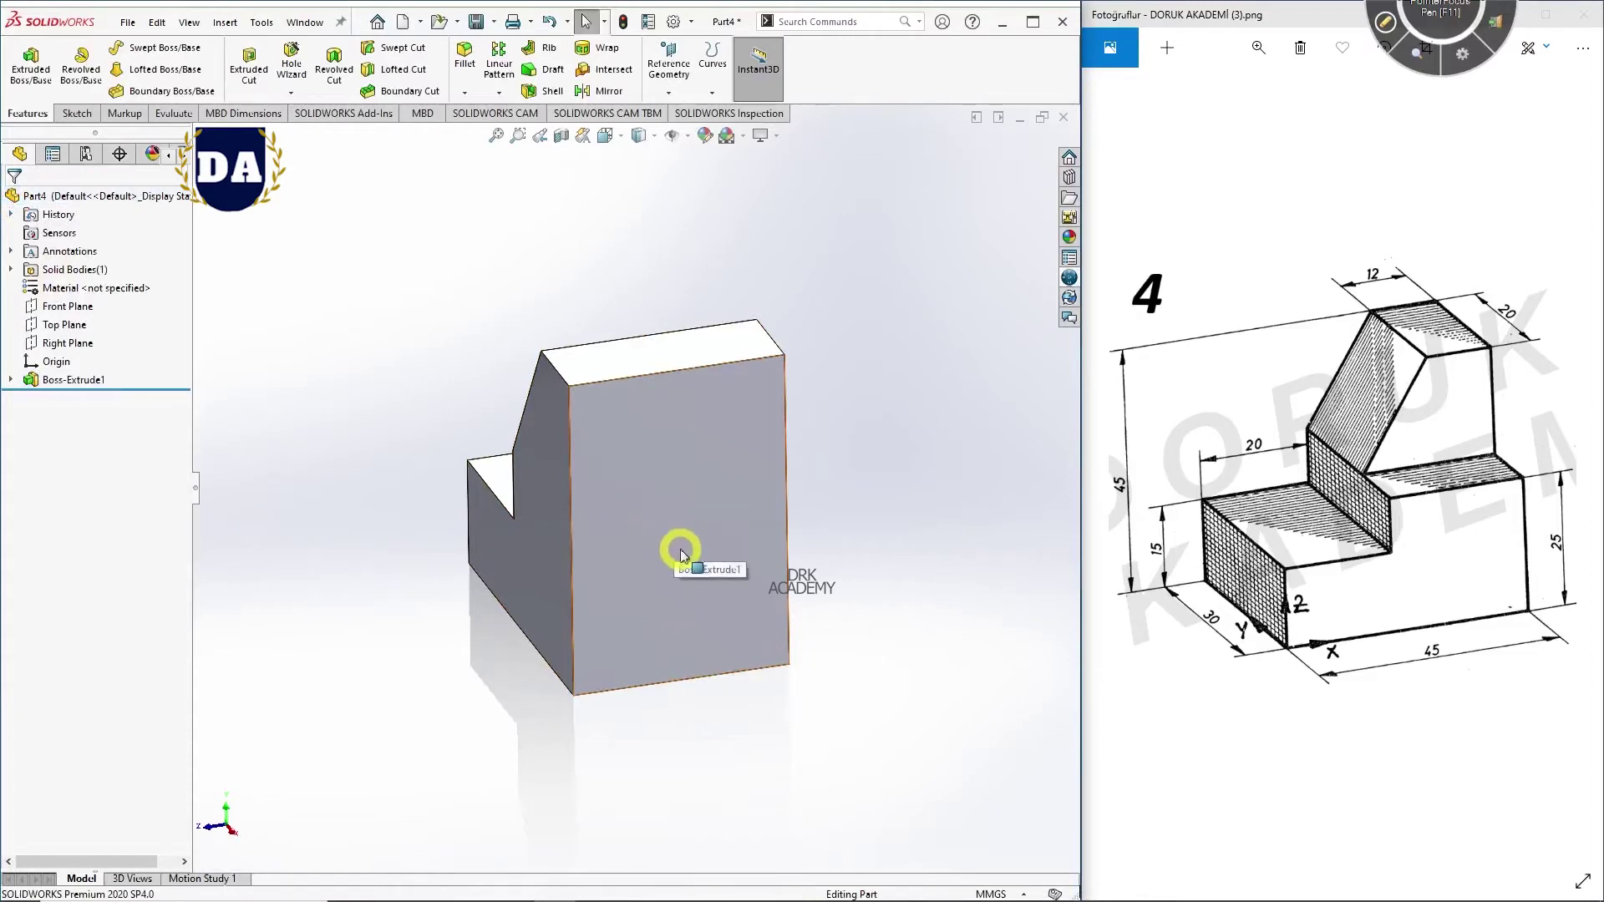
Step: Orbit the block, trying the slanted and left faces before selecting the large right end face
mouse_move(554, 650)
middle_mouse_down()
mouse_move(762, 684)
mouse_move(794, 738)
mouse_move(788, 781)
mouse_move(731, 802)
mouse_move(613, 574)
middle_mouse_up()
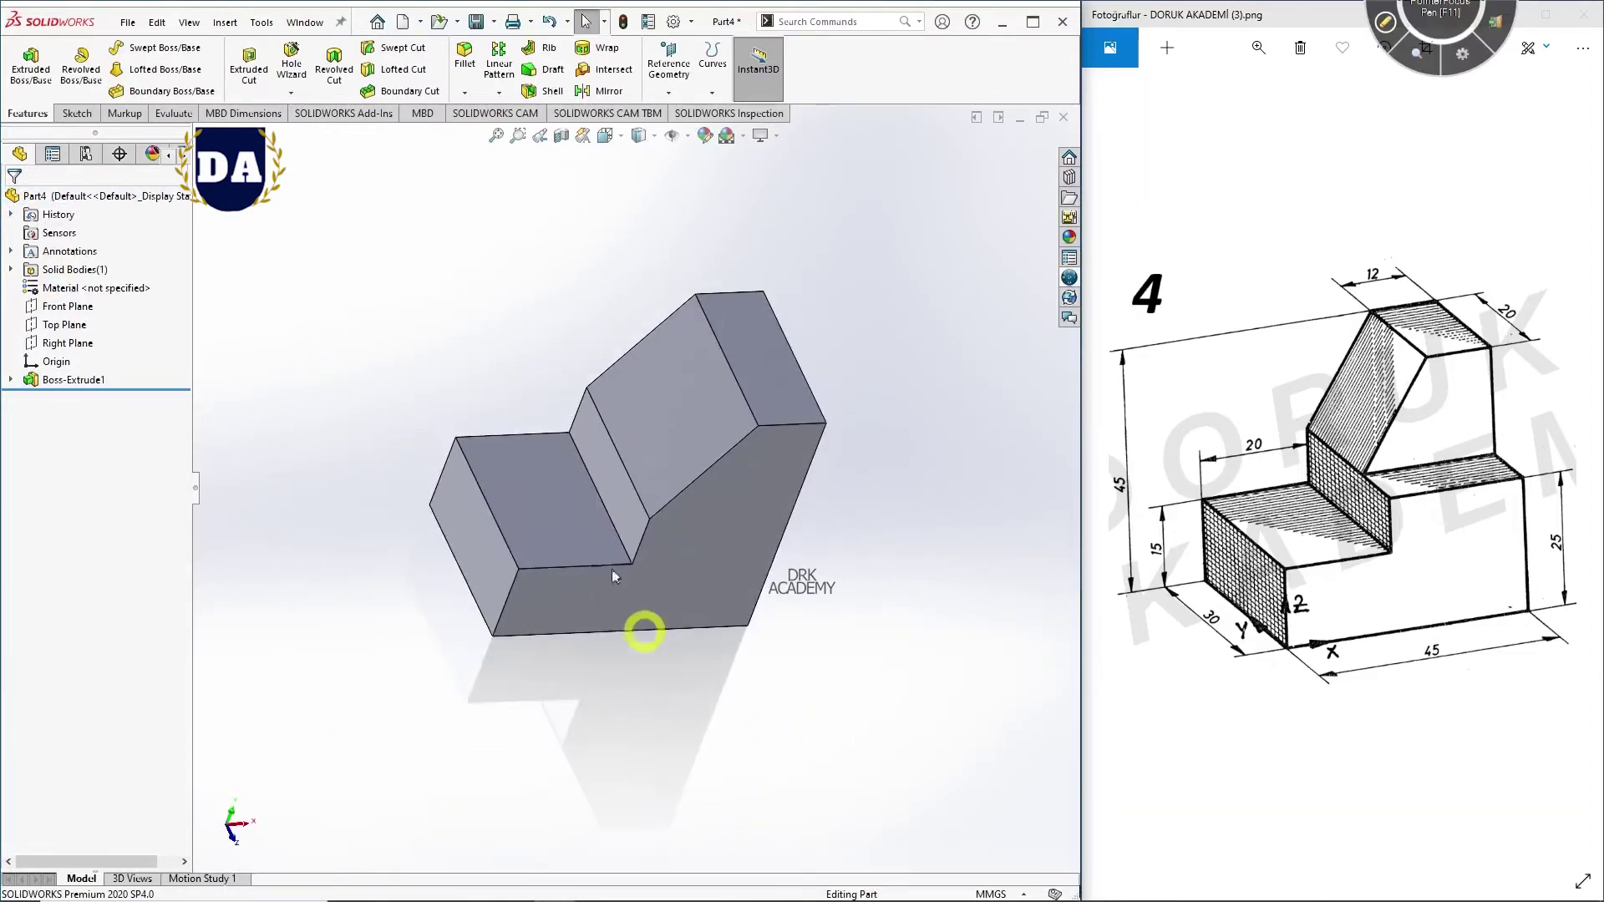
left_click(612, 473)
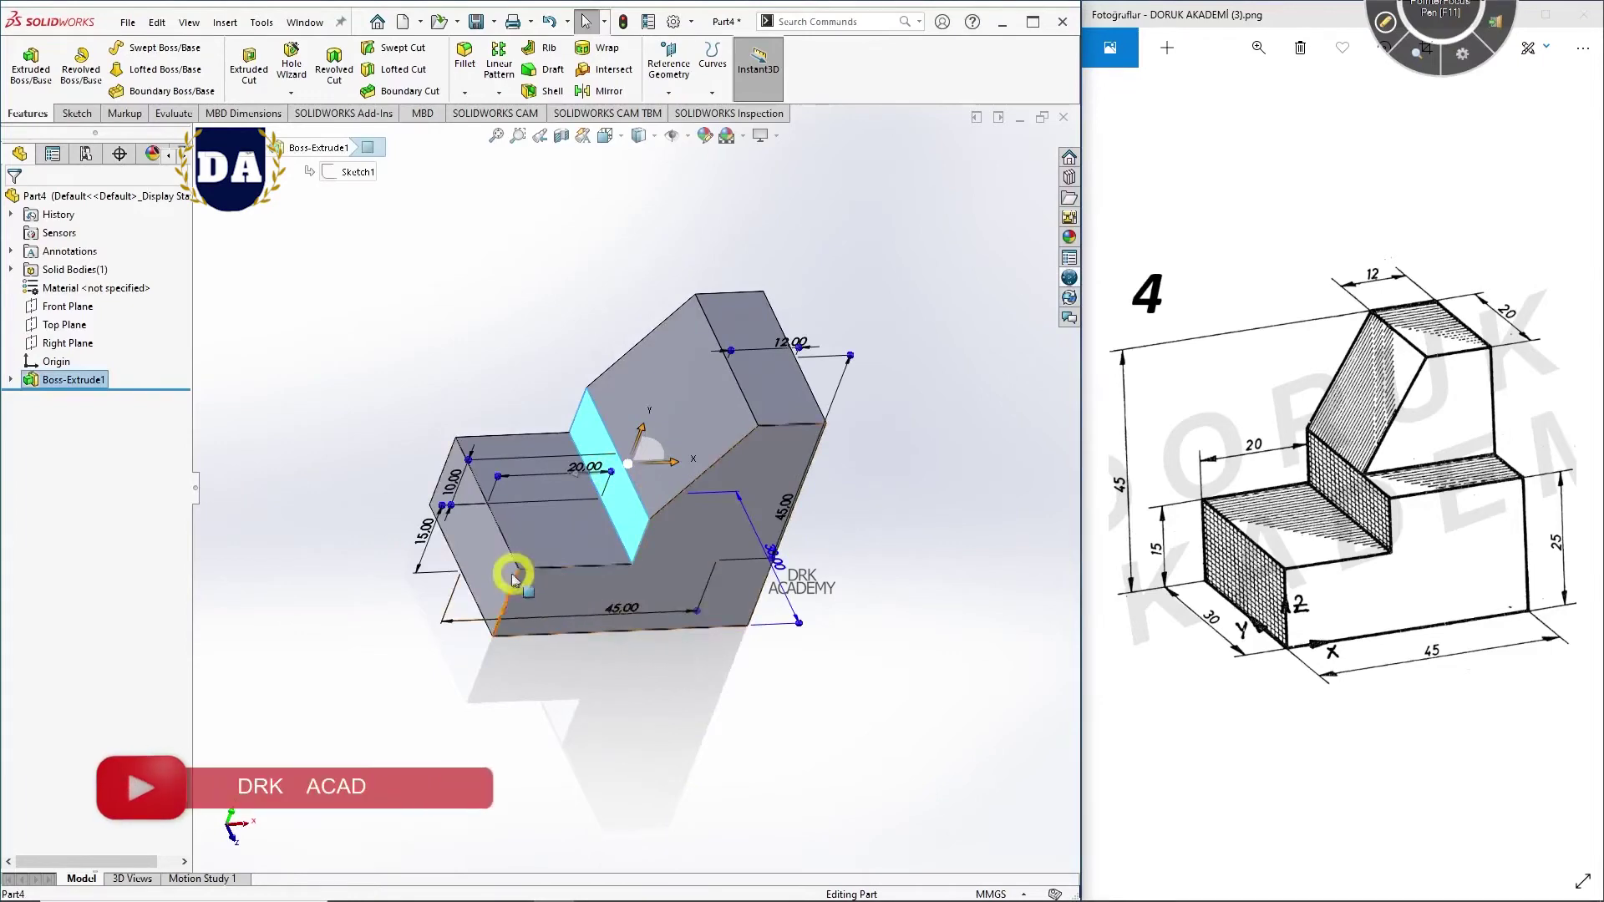
left_click(488, 566)
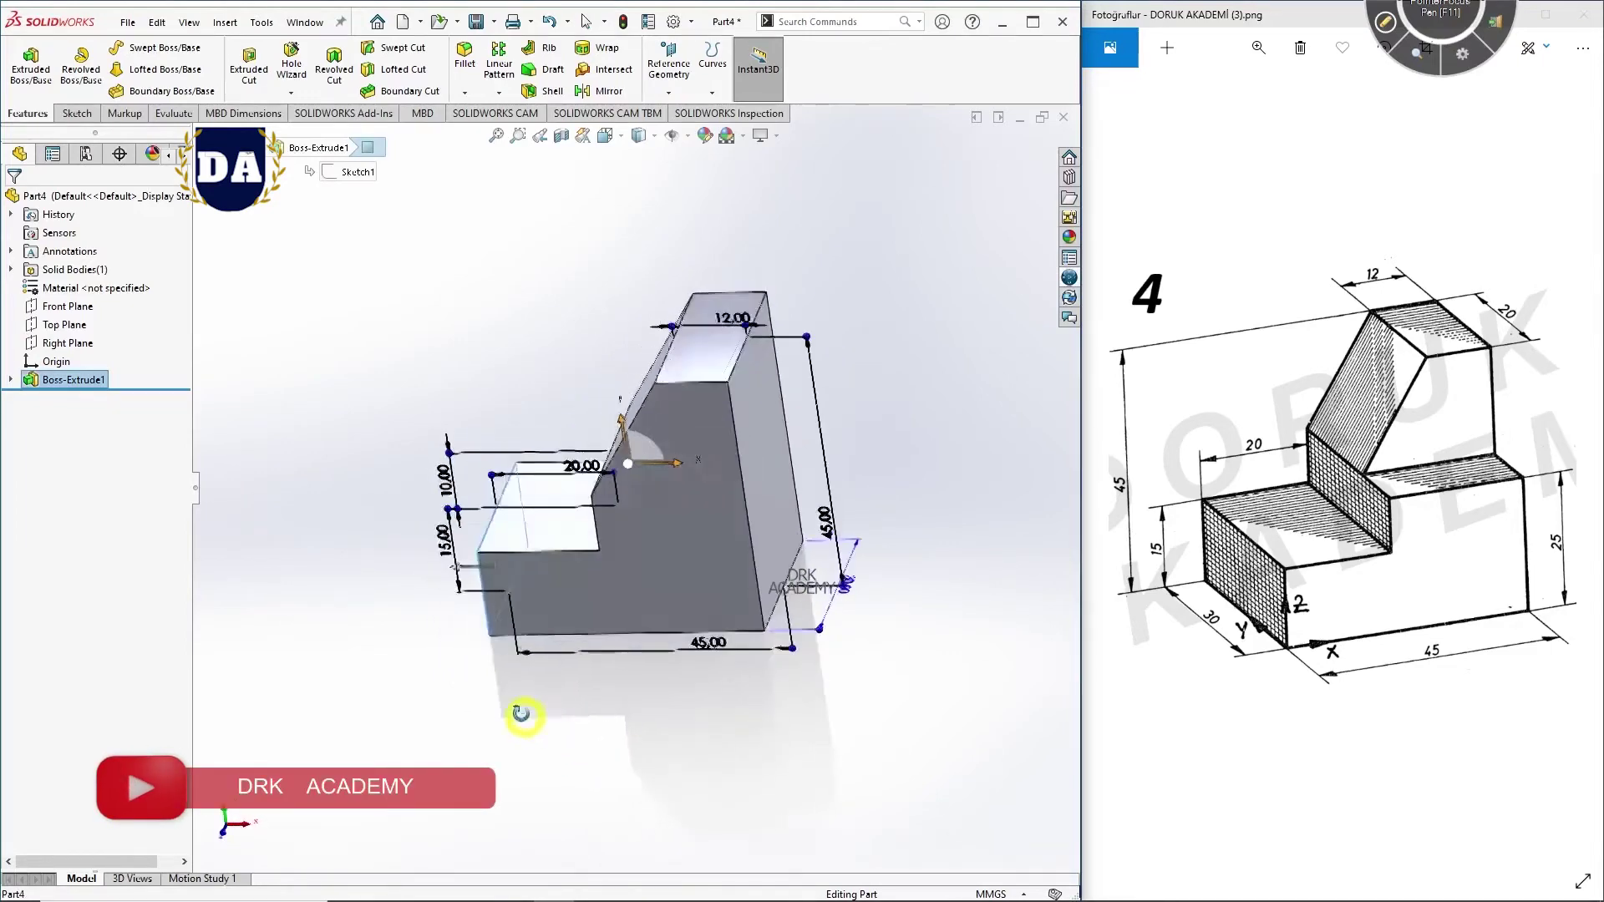
middle_click_drag(610, 768, 591, 644)
left_click(727, 465)
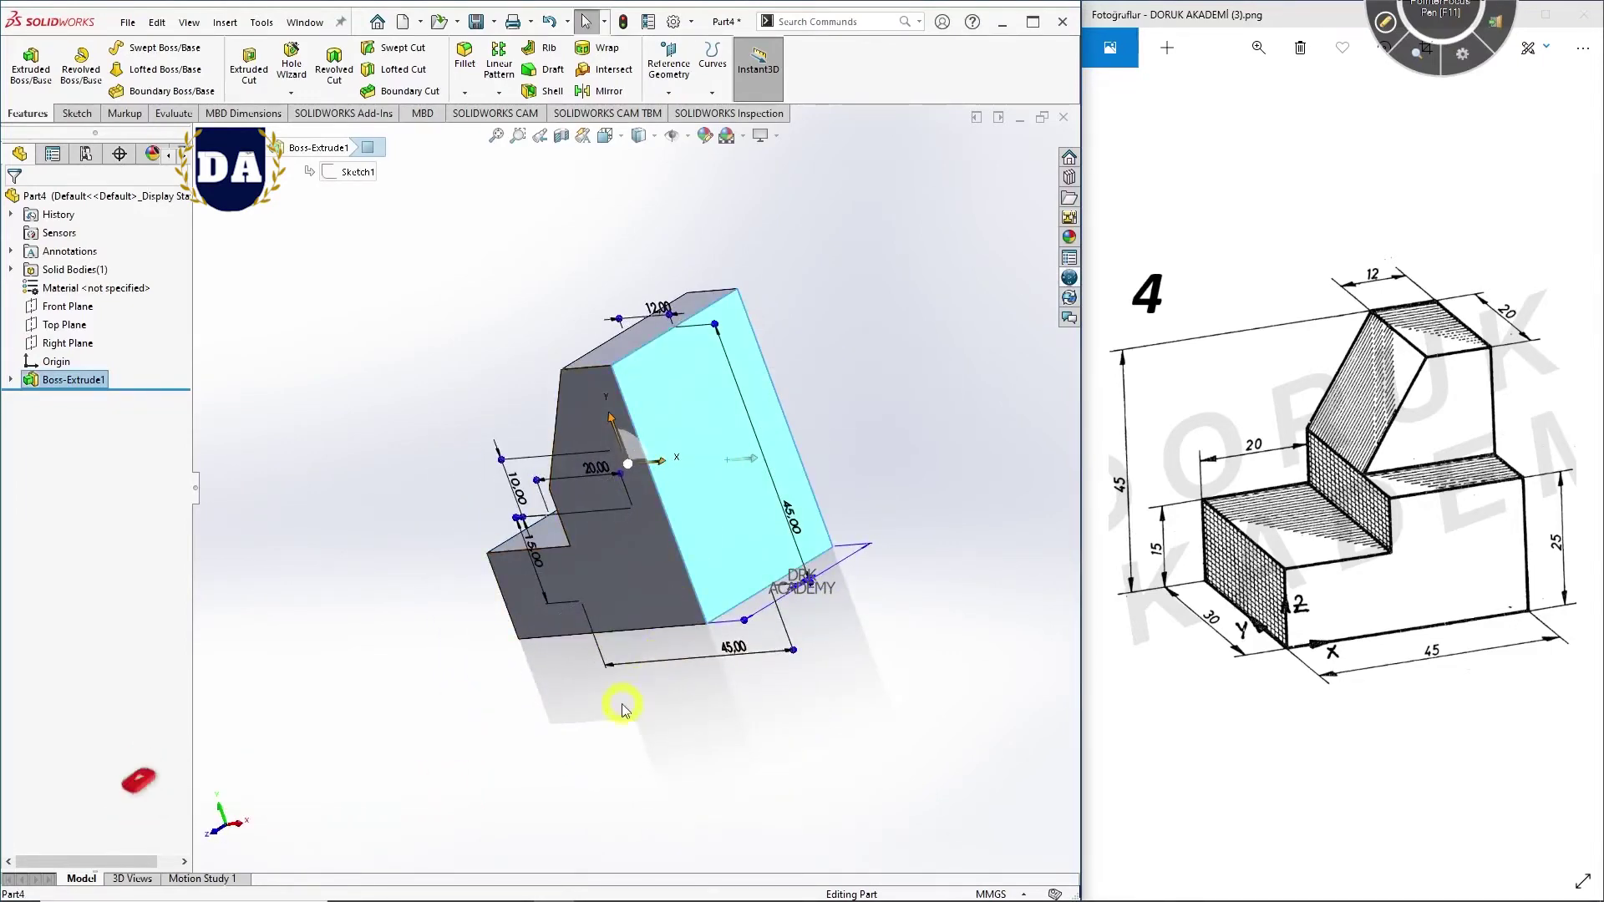
mouse_move(582, 717)
middle_mouse_down()
mouse_move(723, 691)
mouse_move(716, 655)
mouse_move(648, 655)
mouse_move(762, 747)
mouse_move(831, 713)
mouse_move(764, 713)
mouse_move(670, 648)
middle_mouse_up()
left_click(762, 748)
left_click(673, 489)
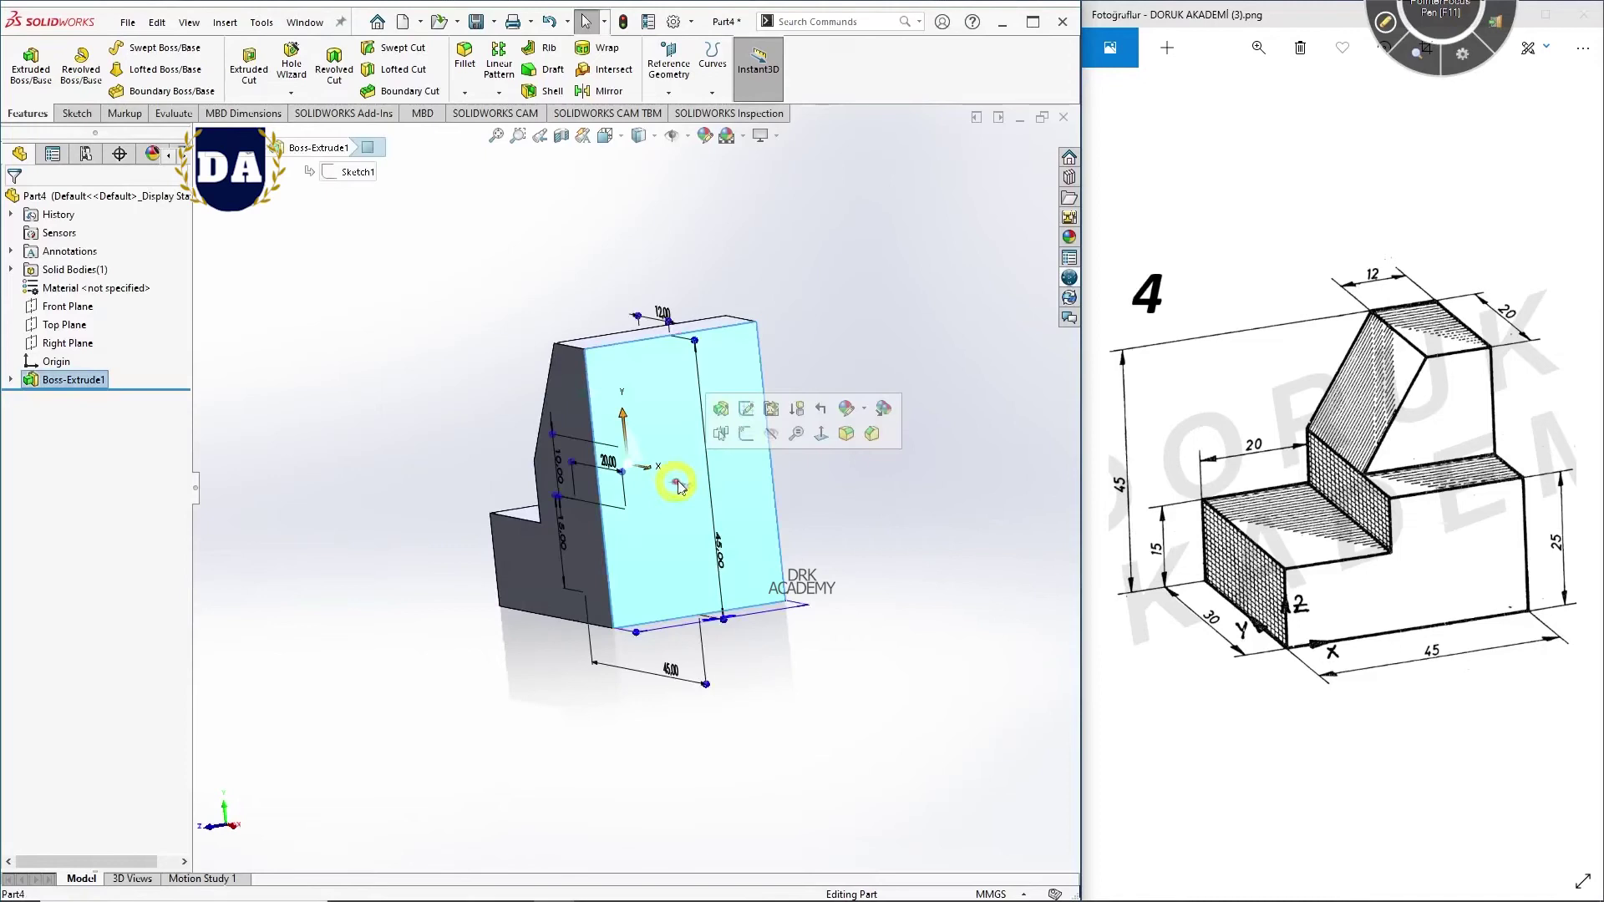
Step: Start a sketch on the end face and draw a corner rectangle over the upright's top
left_click(746, 434)
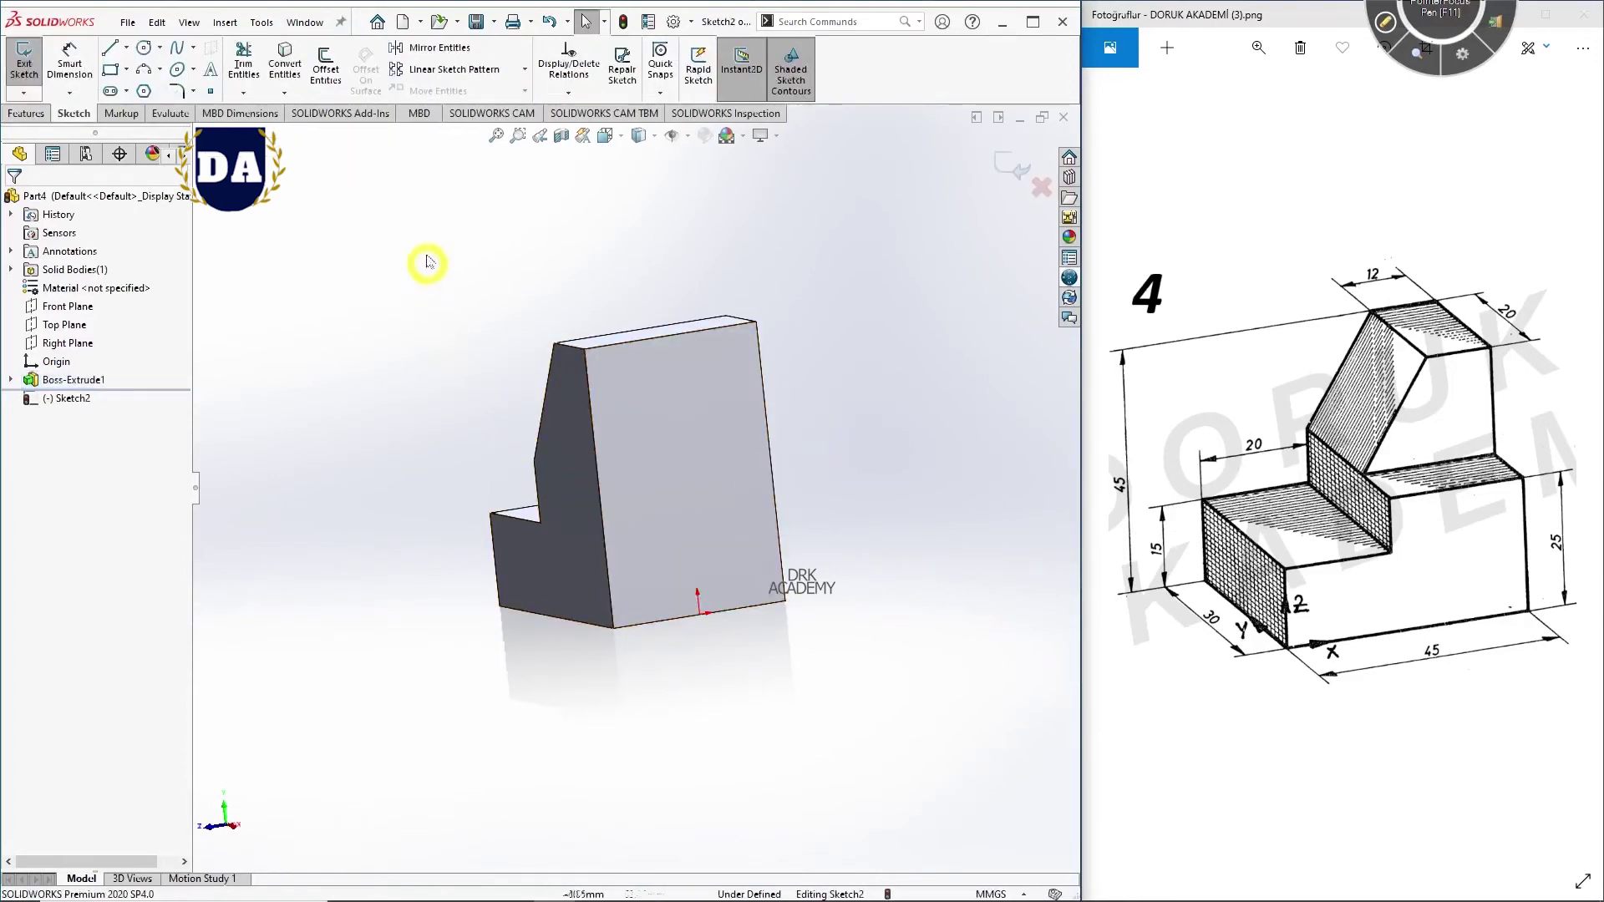
right_click_drag(426, 329, 495, 361)
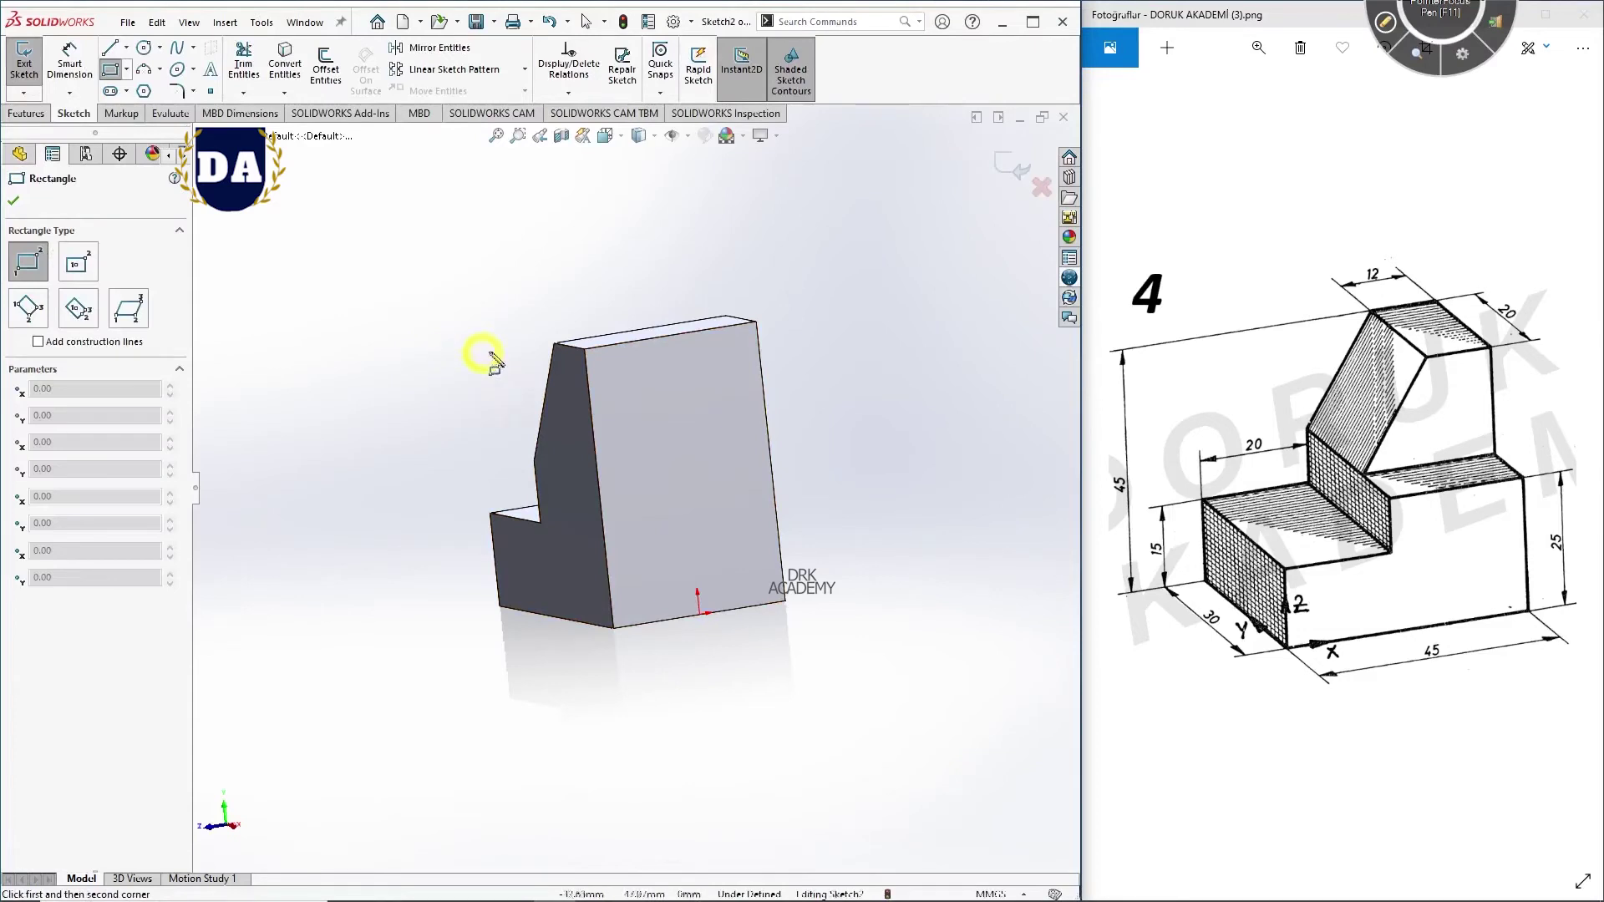
left_click(545, 334)
left_click(669, 467)
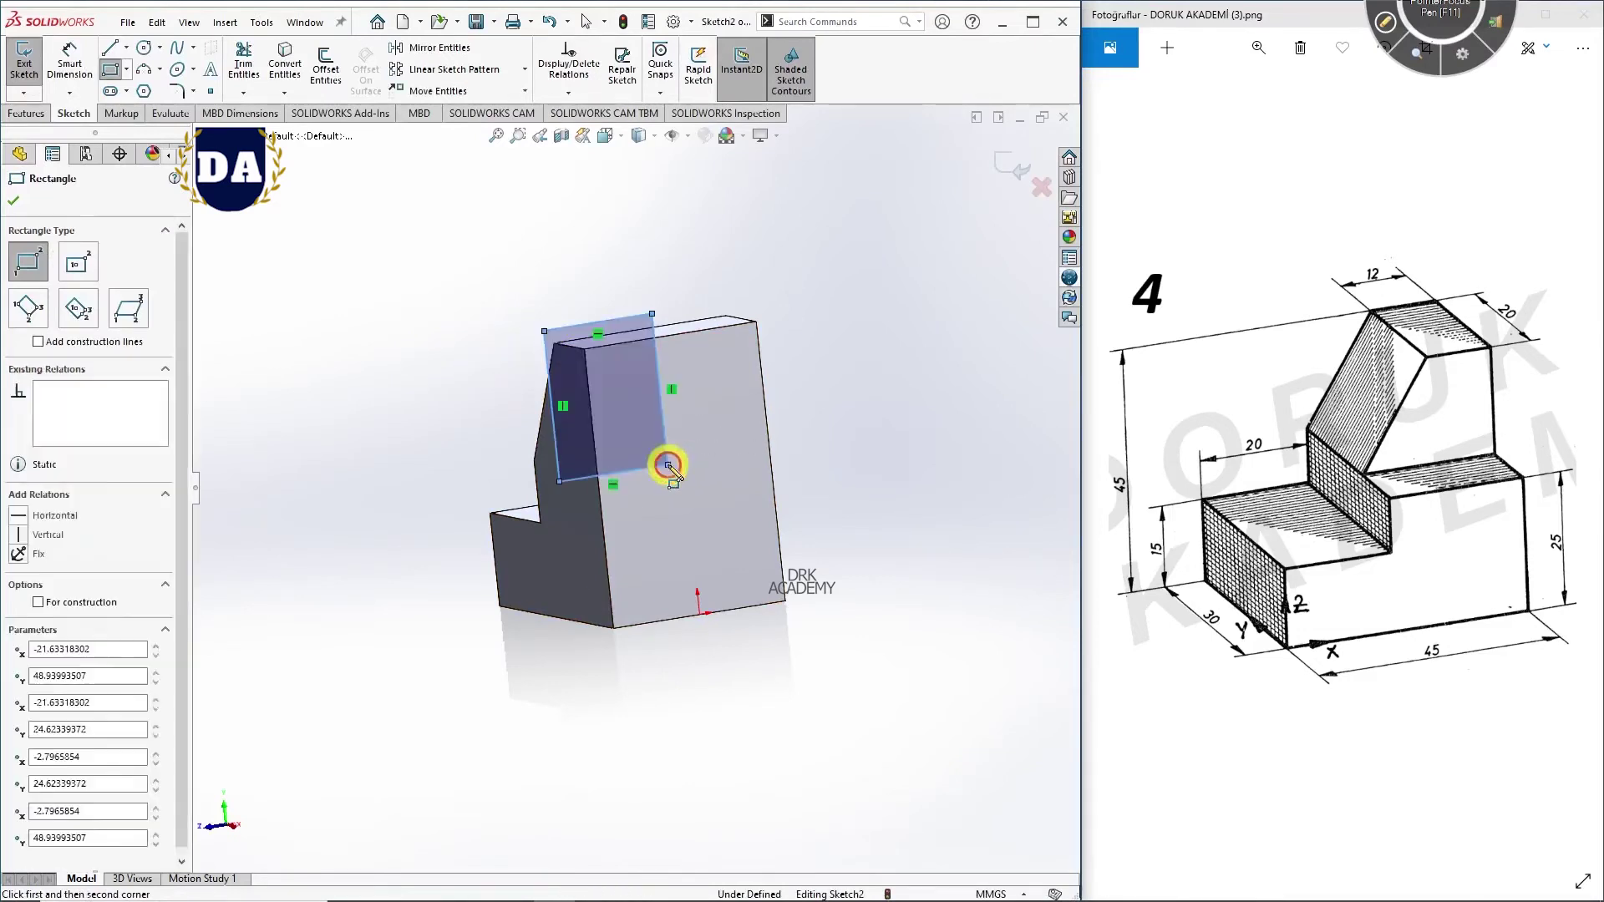
left_click(922, 443)
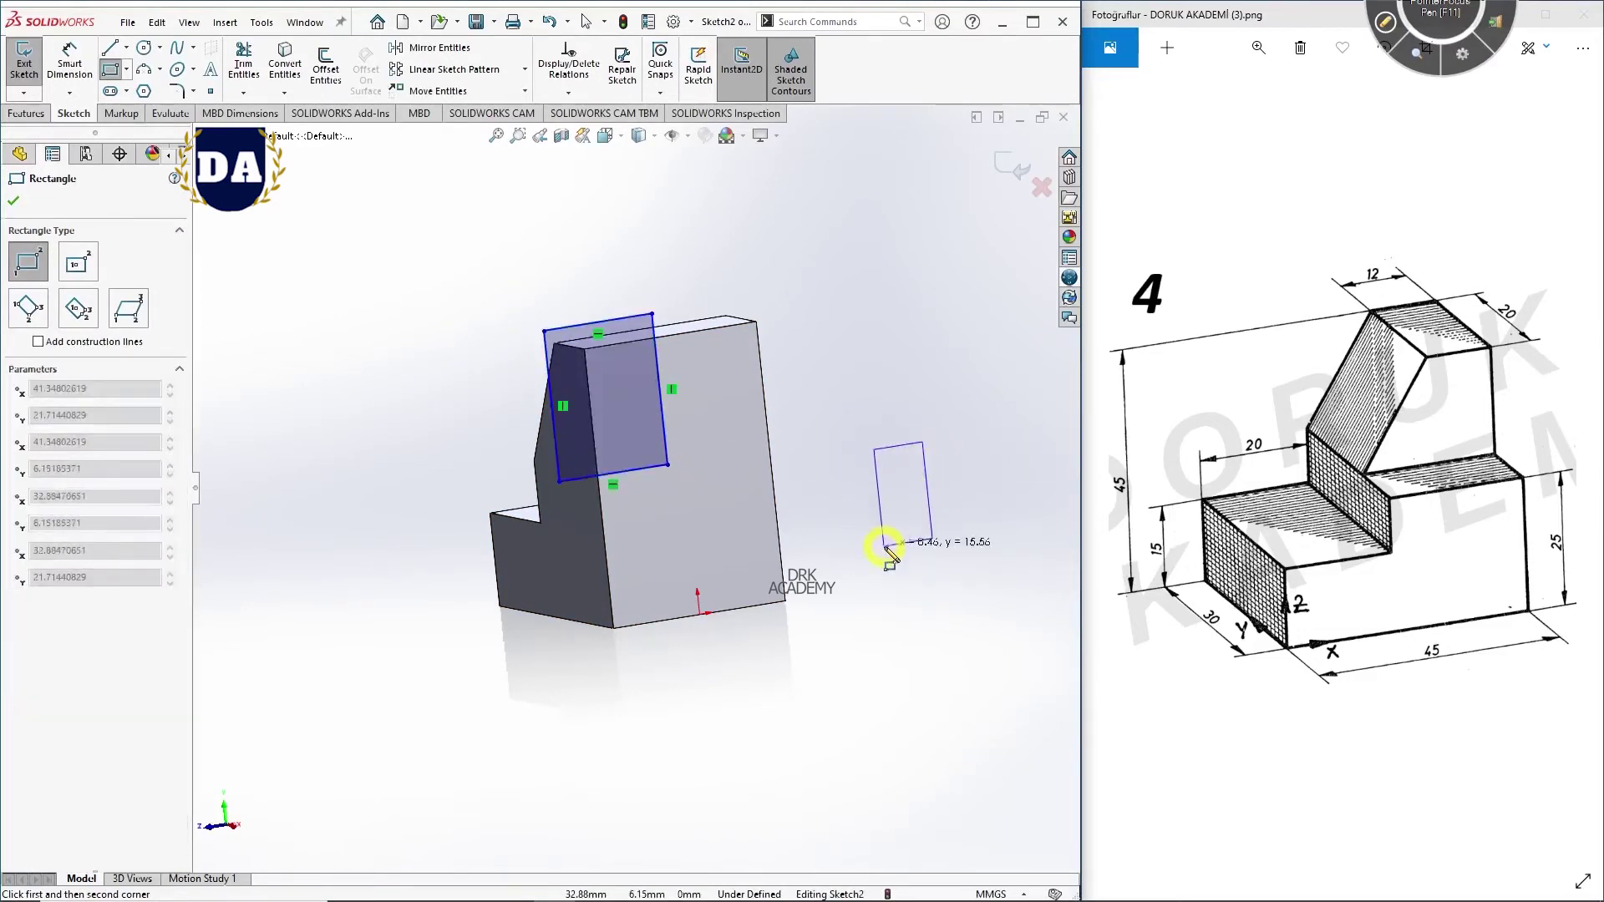
right_click(890, 496)
left_click(895, 538)
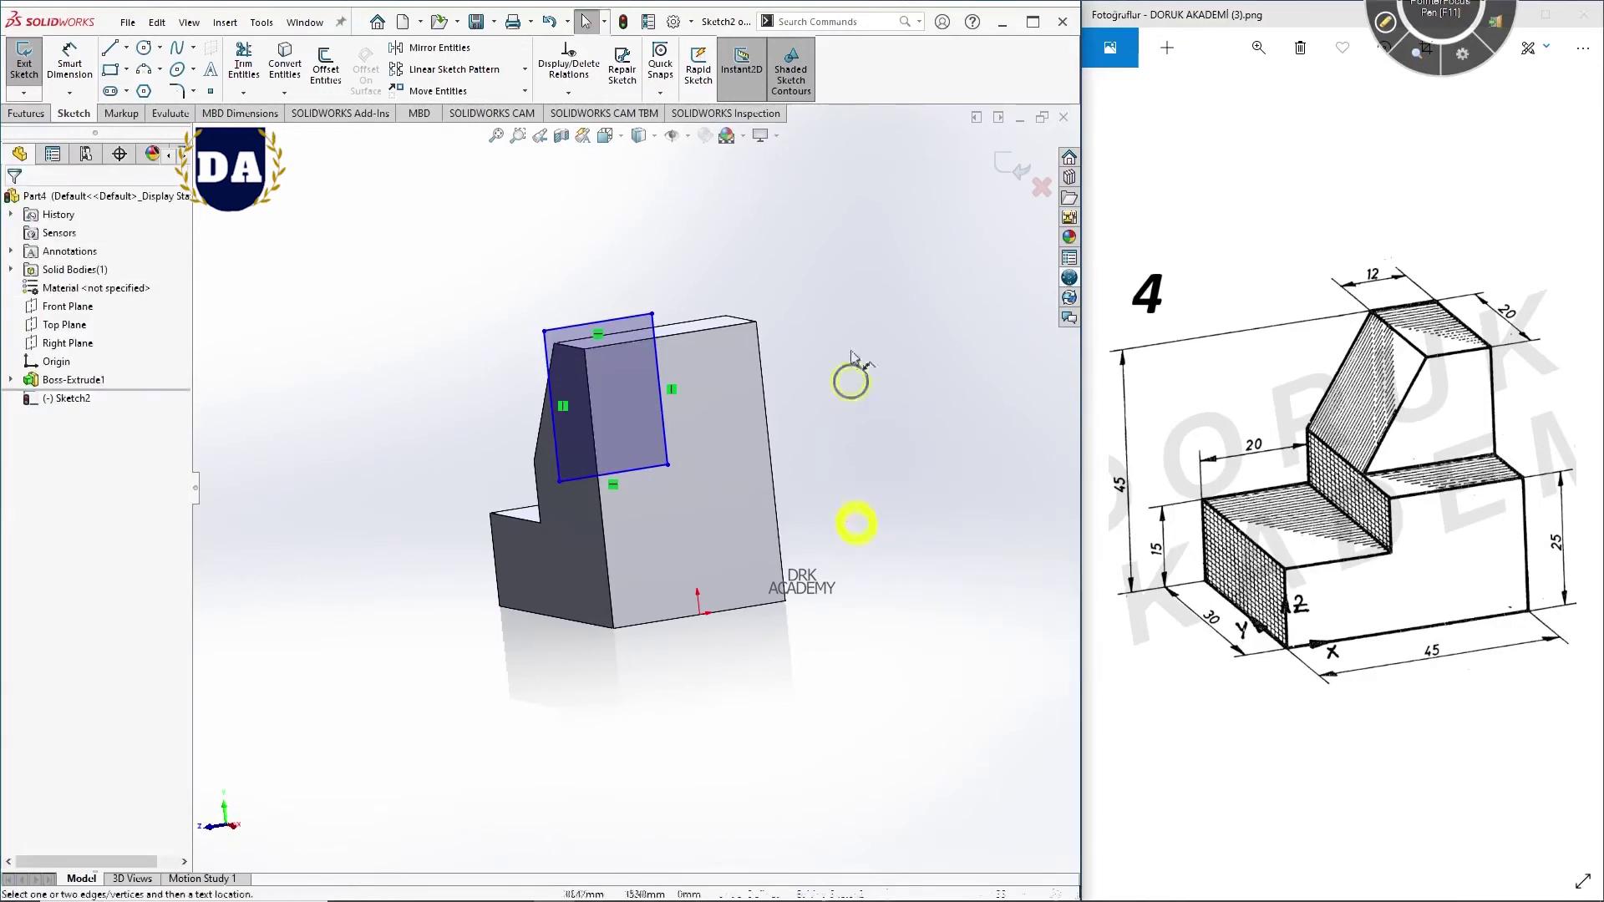
Step: Dimension the rectangle's right edge 20 mm from the part's right edge
key("d")
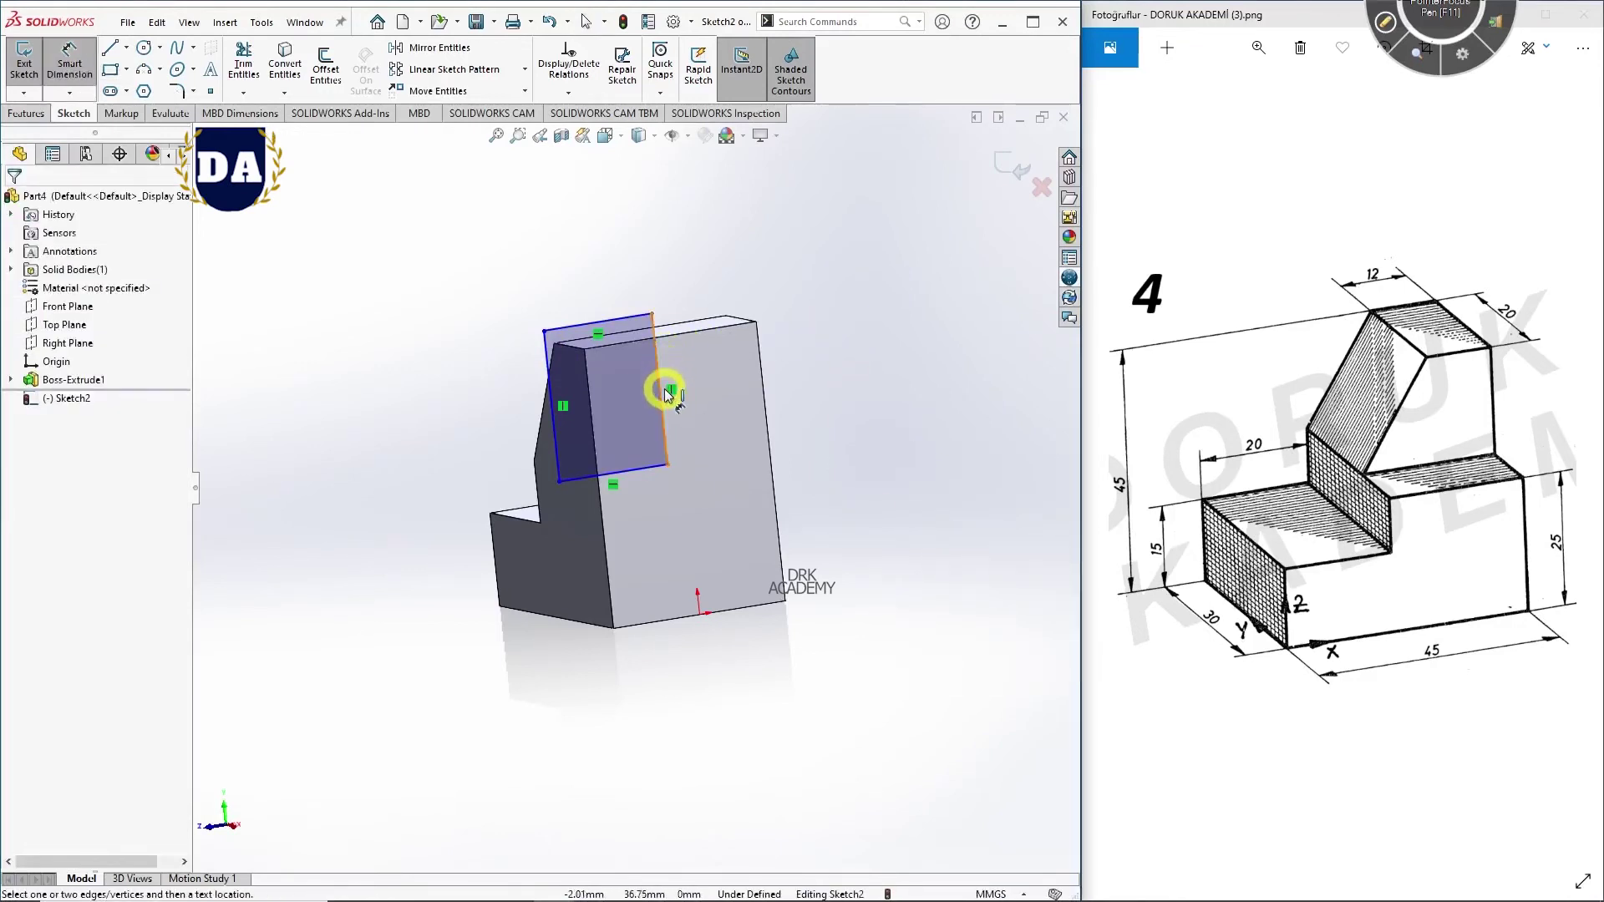
left_click(661, 391)
left_click(760, 370)
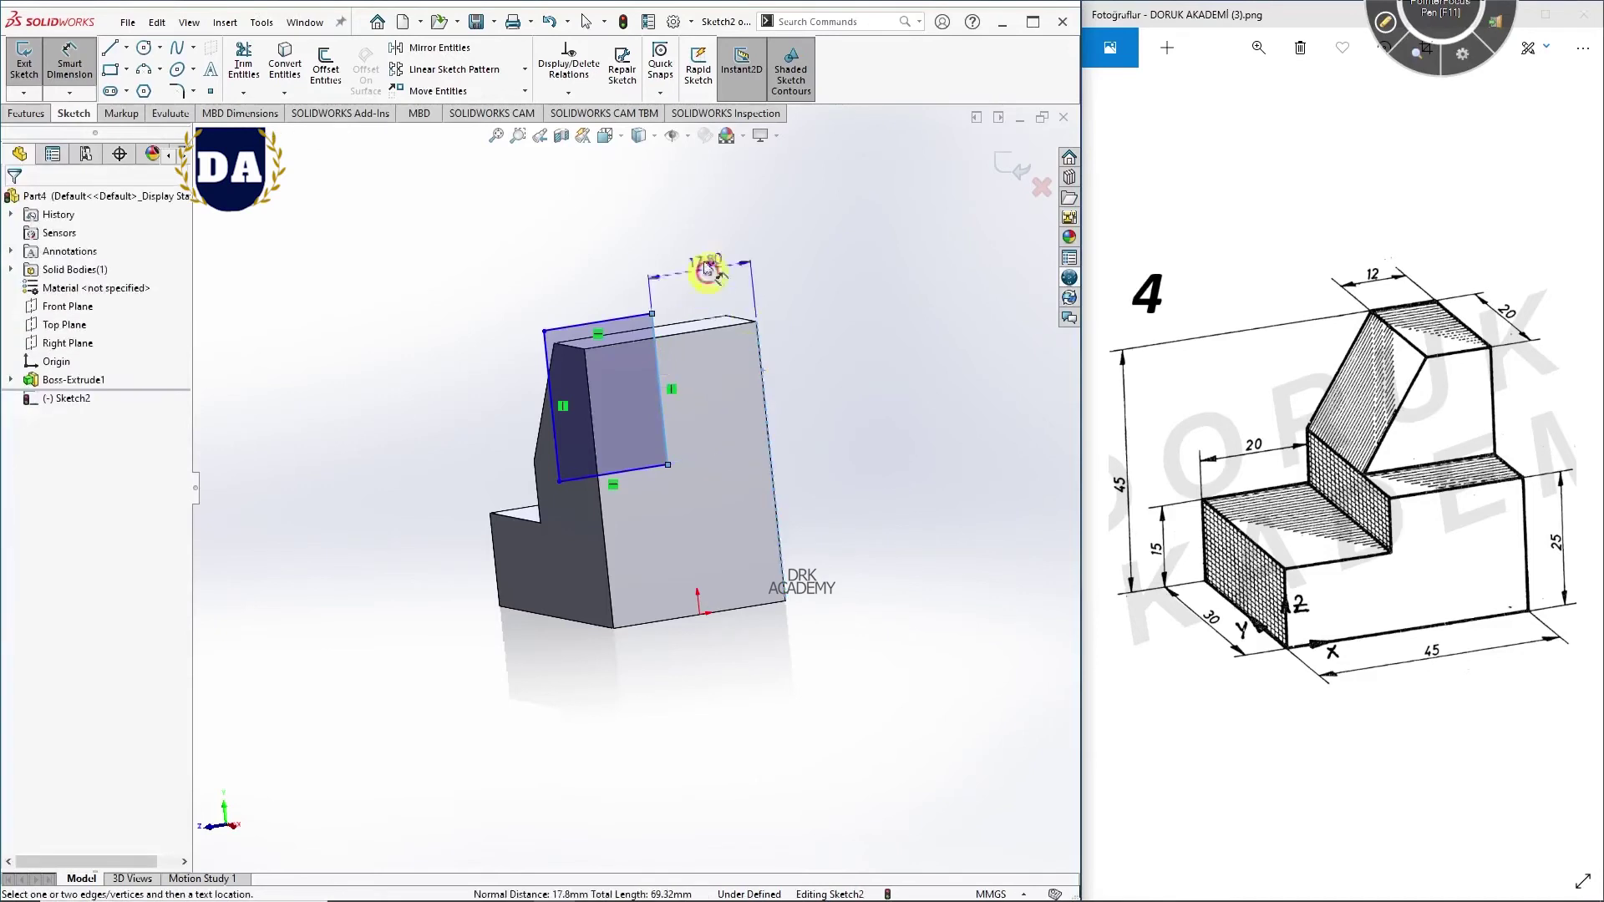
left_click(725, 288)
type("20")
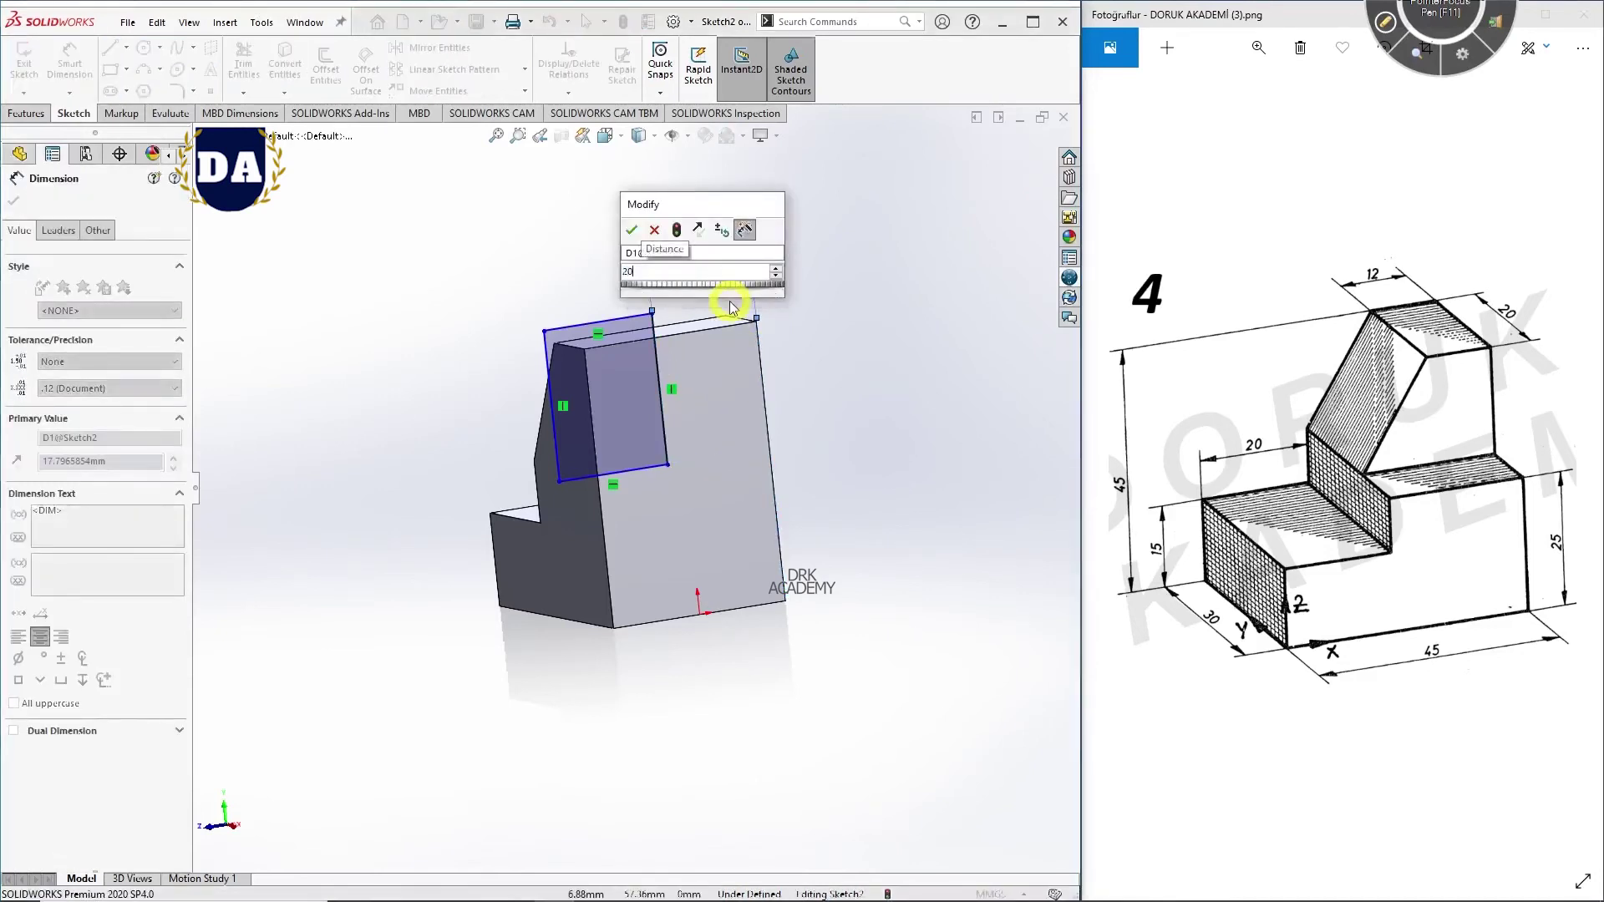
key("Return")
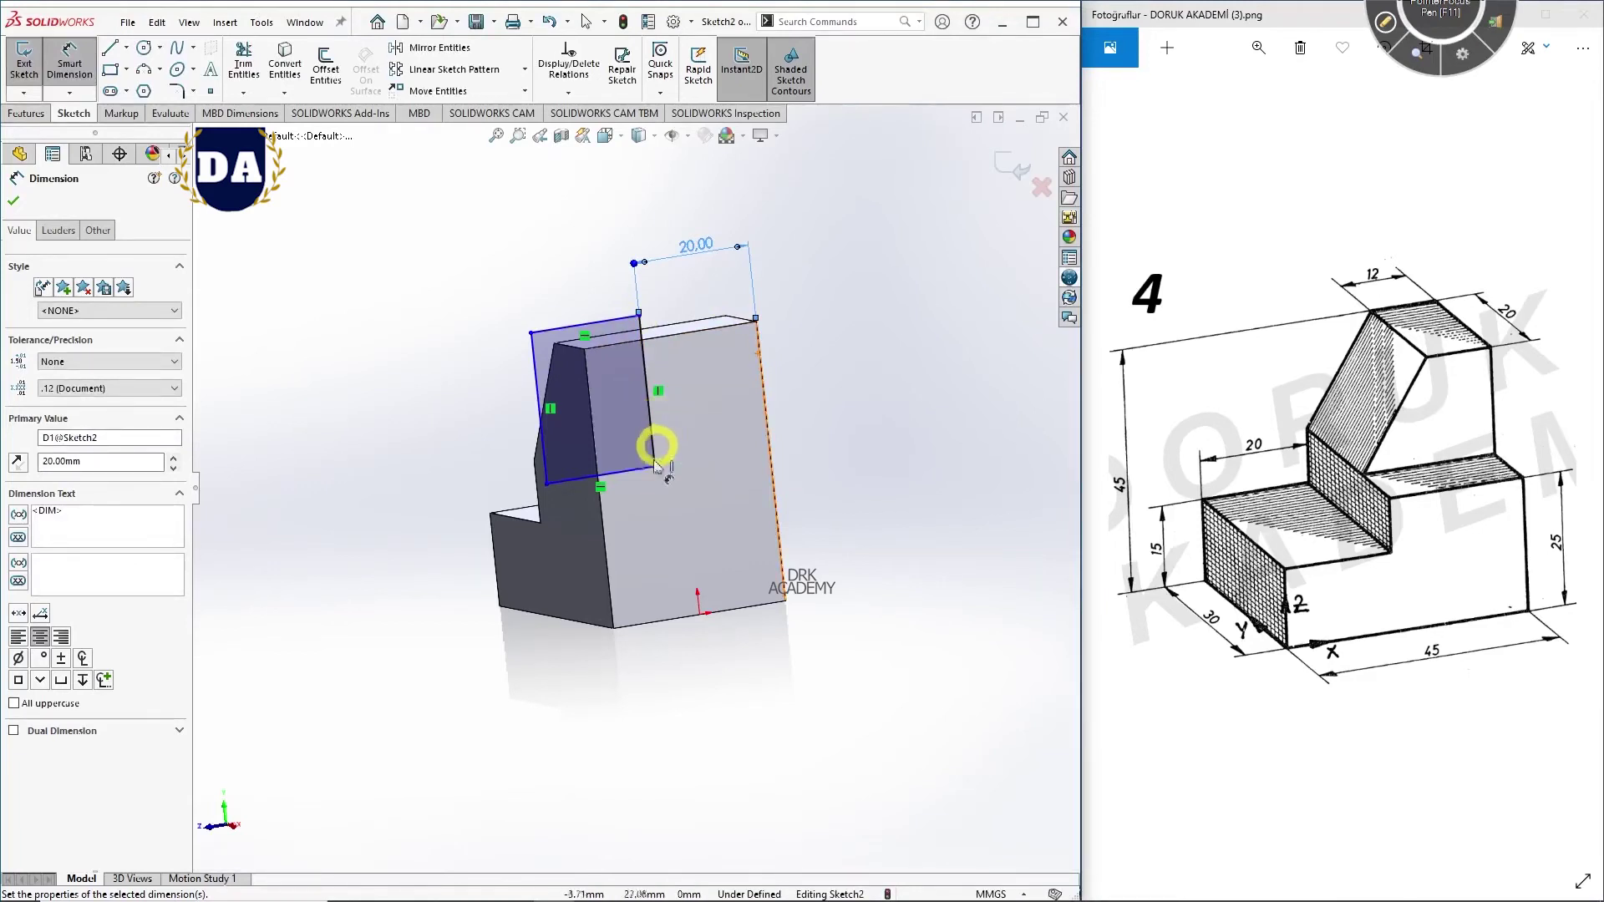
Step: Dimension the rectangle's bottom edge 25 mm above the part's bottom edge
middle_click_drag(600, 584, 563, 556)
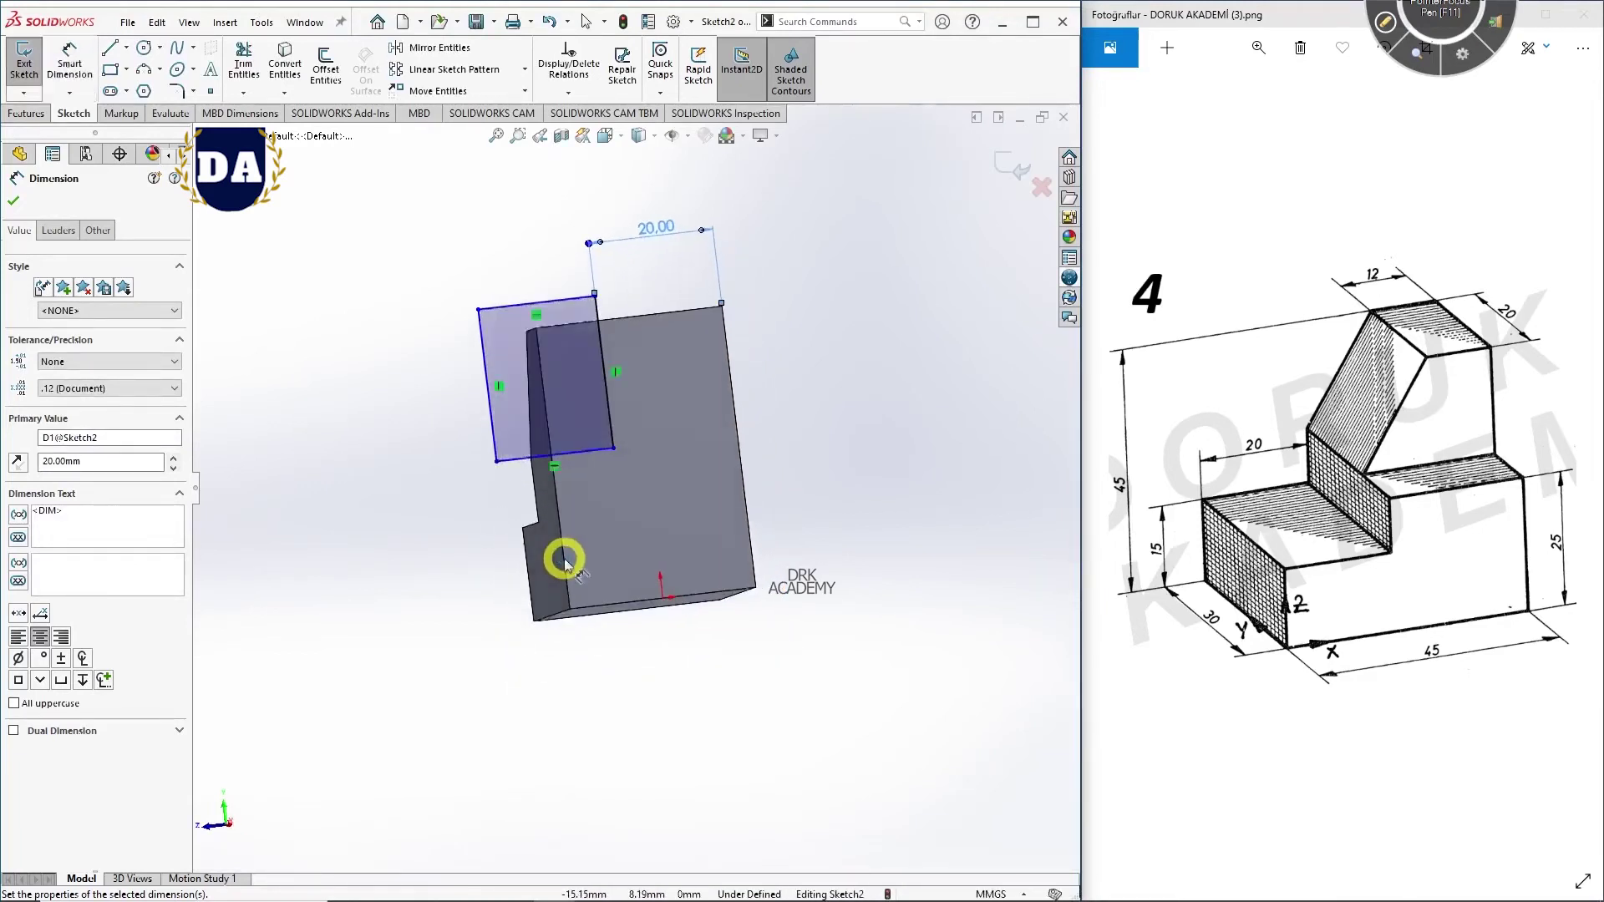
left_click(591, 455)
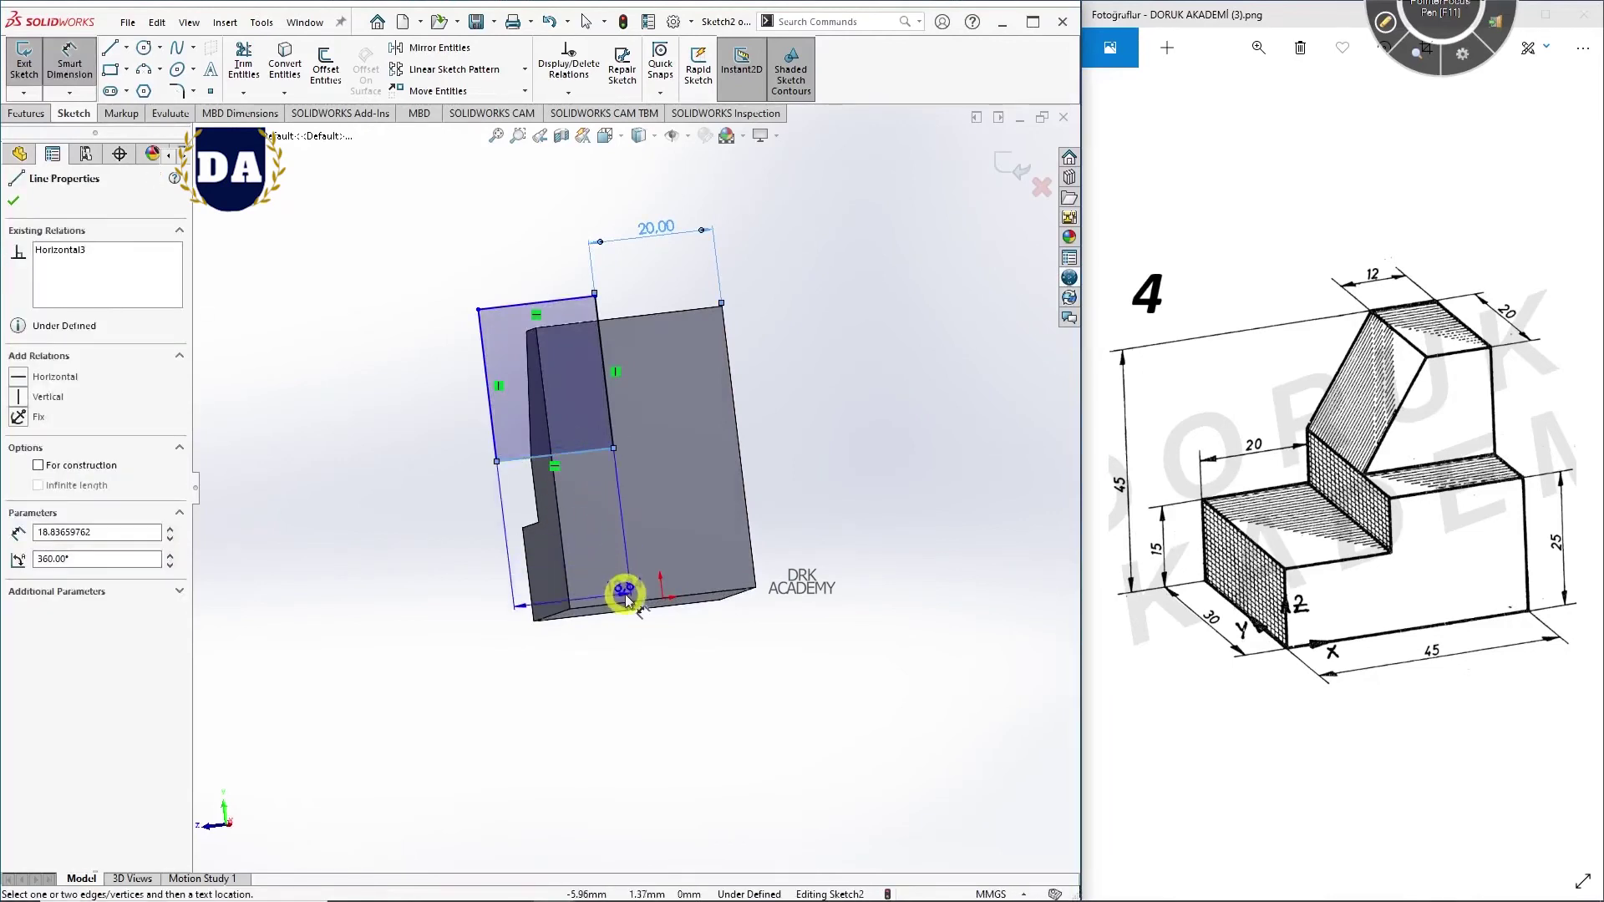
left_click(625, 602)
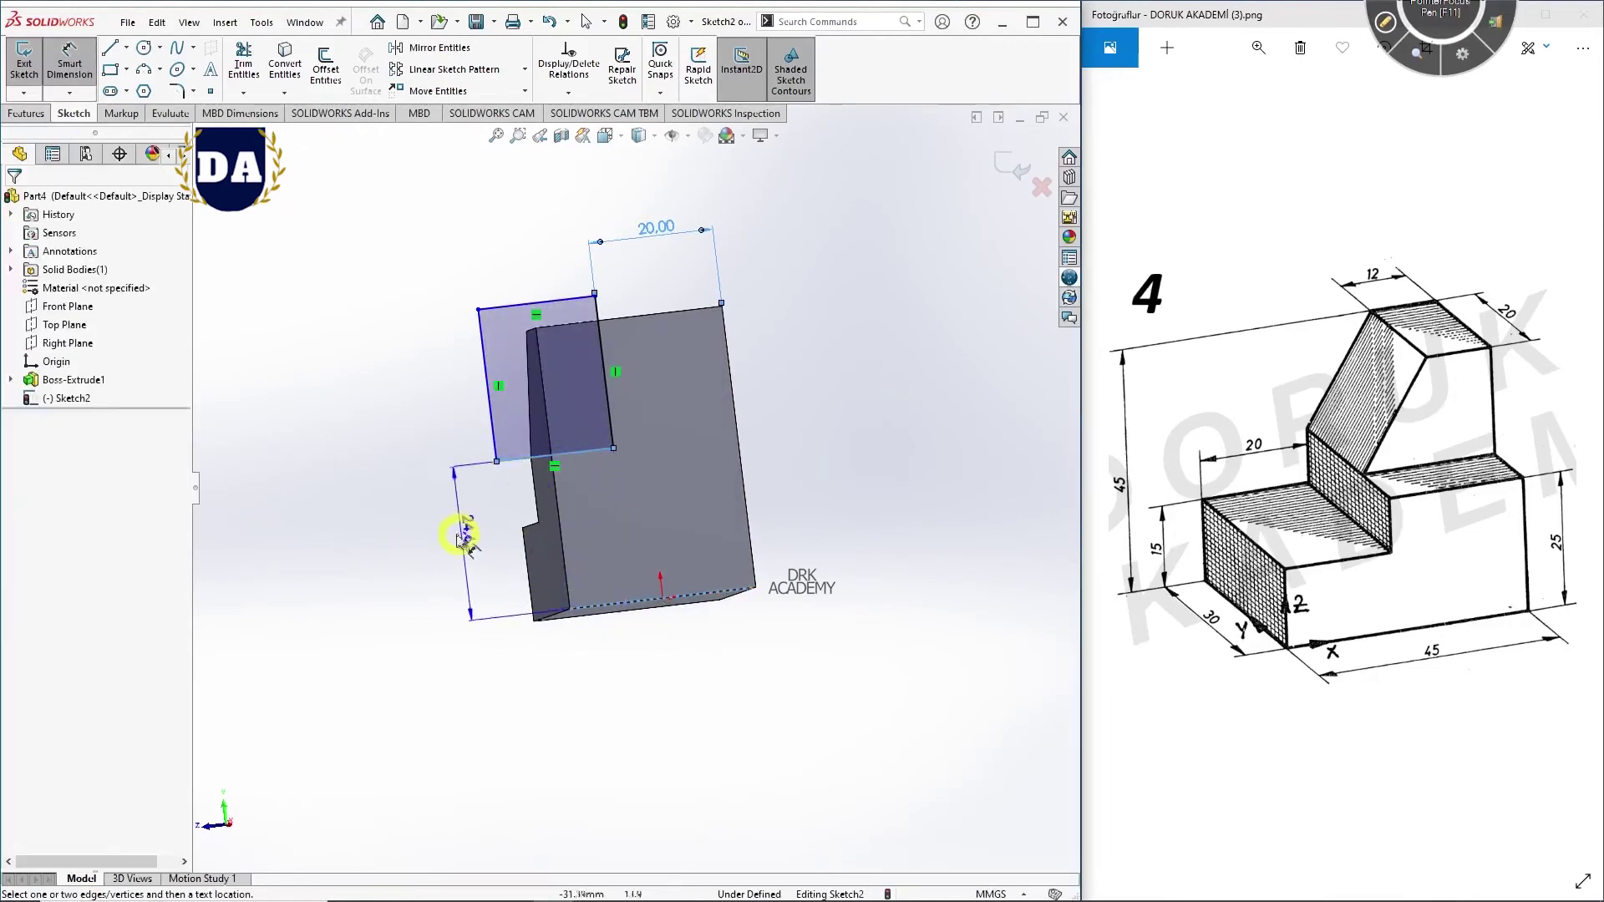
left_click(526, 554)
type("25")
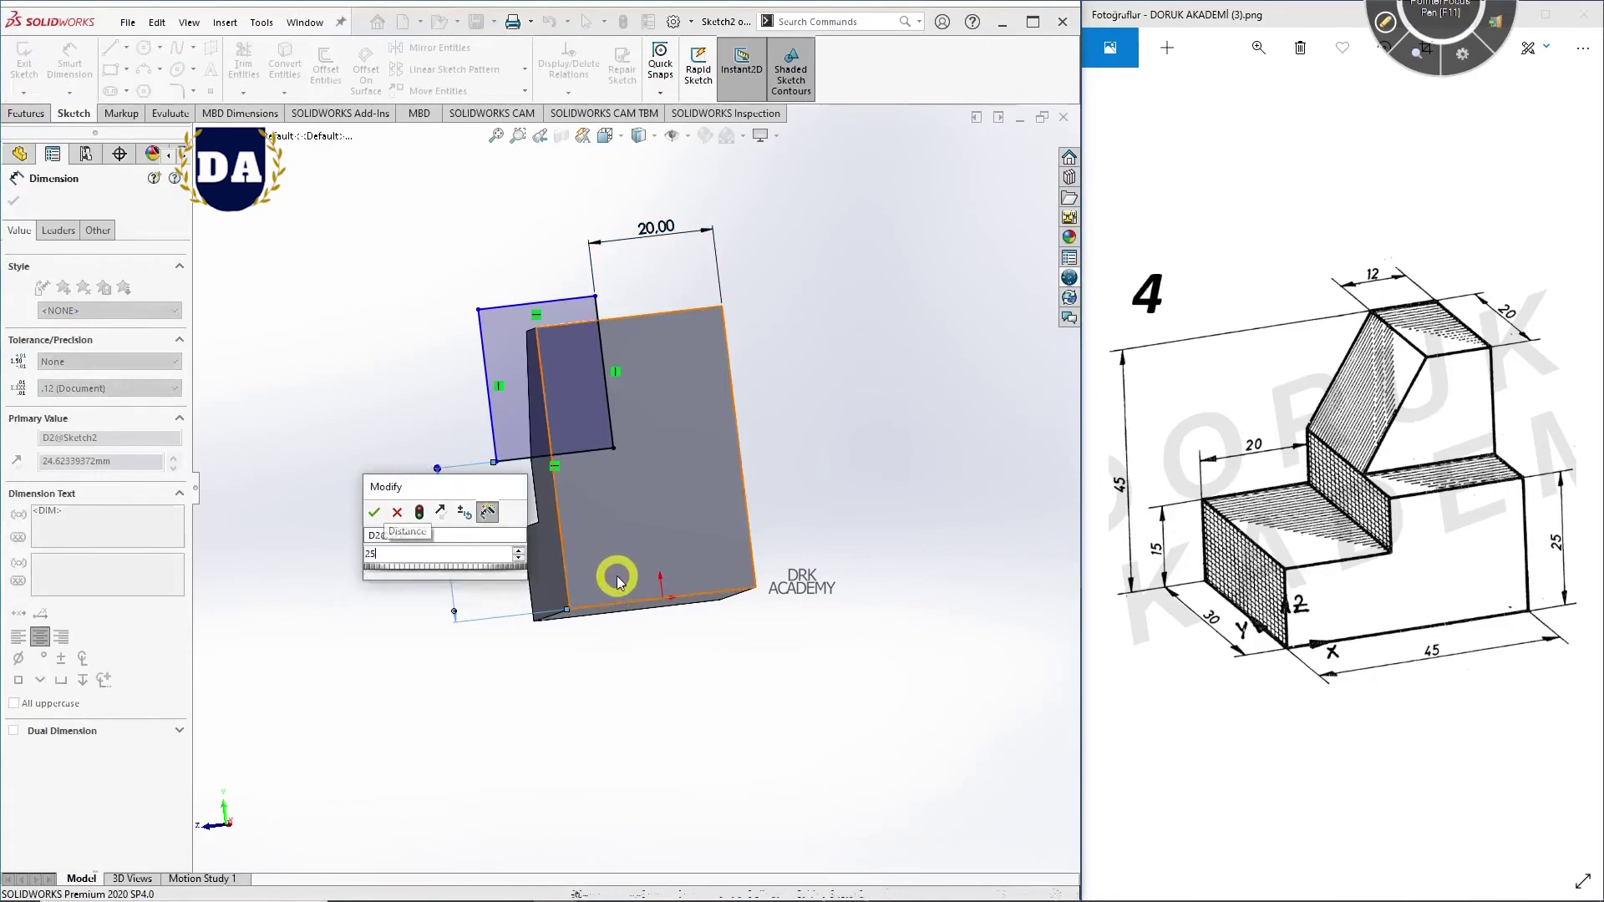
key("Return")
mouse_move(415, 607)
middle_mouse_down()
mouse_move(591, 584)
mouse_move(512, 573)
mouse_move(450, 600)
middle_mouse_up()
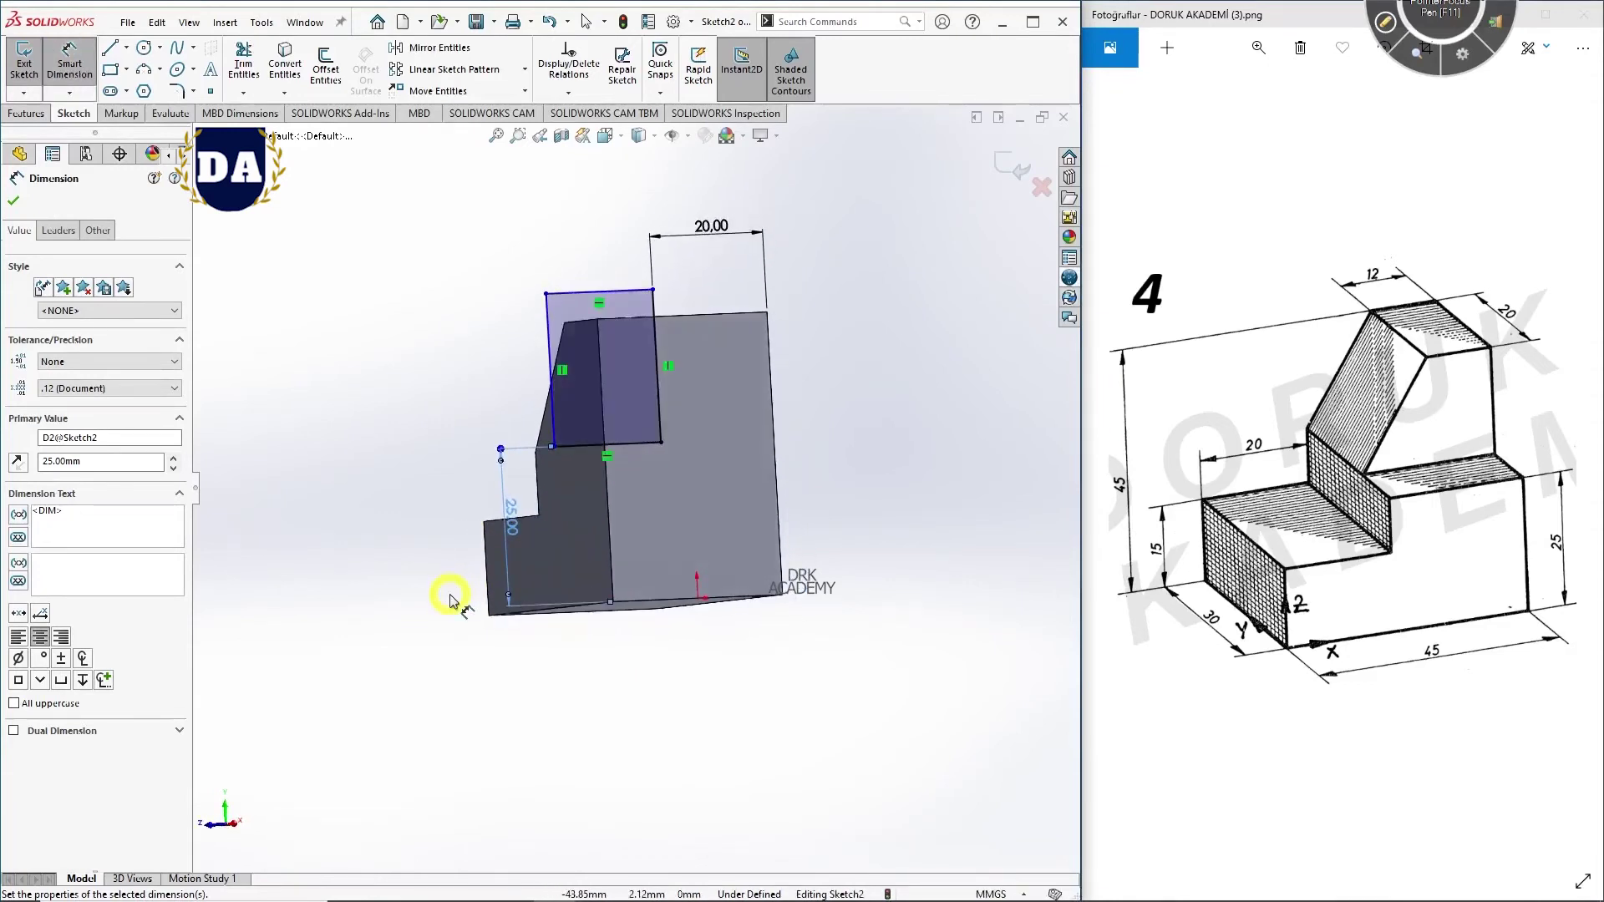
right_click(405, 290)
left_click(445, 333)
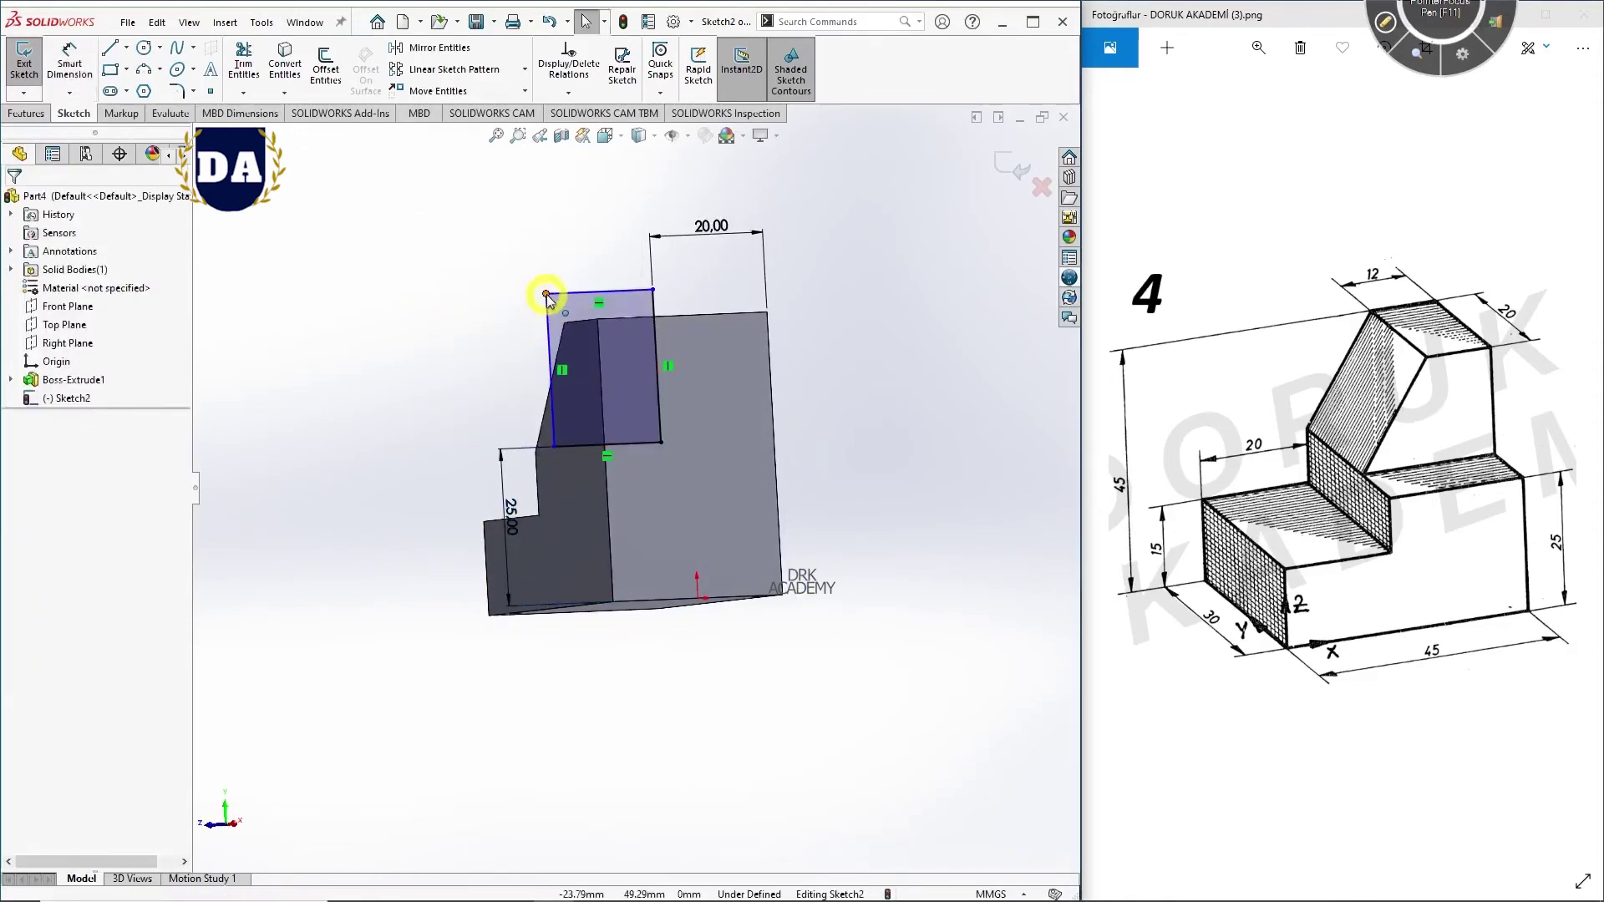
Step: Drag the rectangle's top-left corner above the upright and orbit to an angled overview
mouse_move(546, 296)
left_mouse_down()
mouse_move(629, 373)
mouse_move(519, 268)
mouse_move(538, 273)
left_mouse_up()
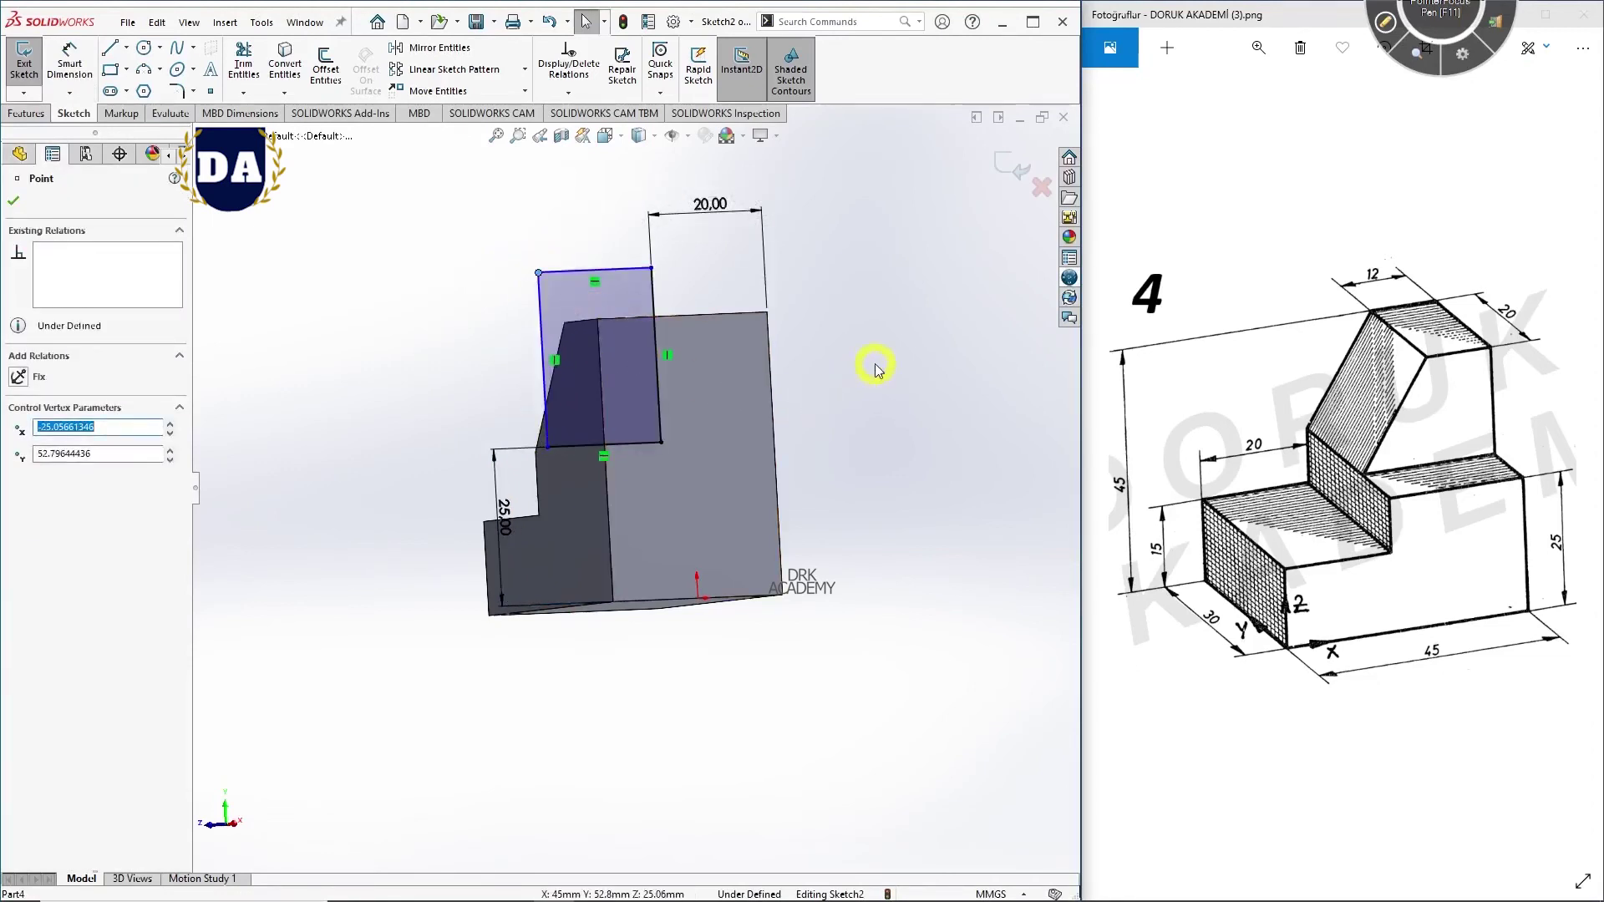
left_click(835, 351)
mouse_move(645, 358)
middle_mouse_down()
mouse_move(752, 429)
mouse_move(833, 440)
middle_mouse_up()
middle_click_drag(845, 507, 877, 563)
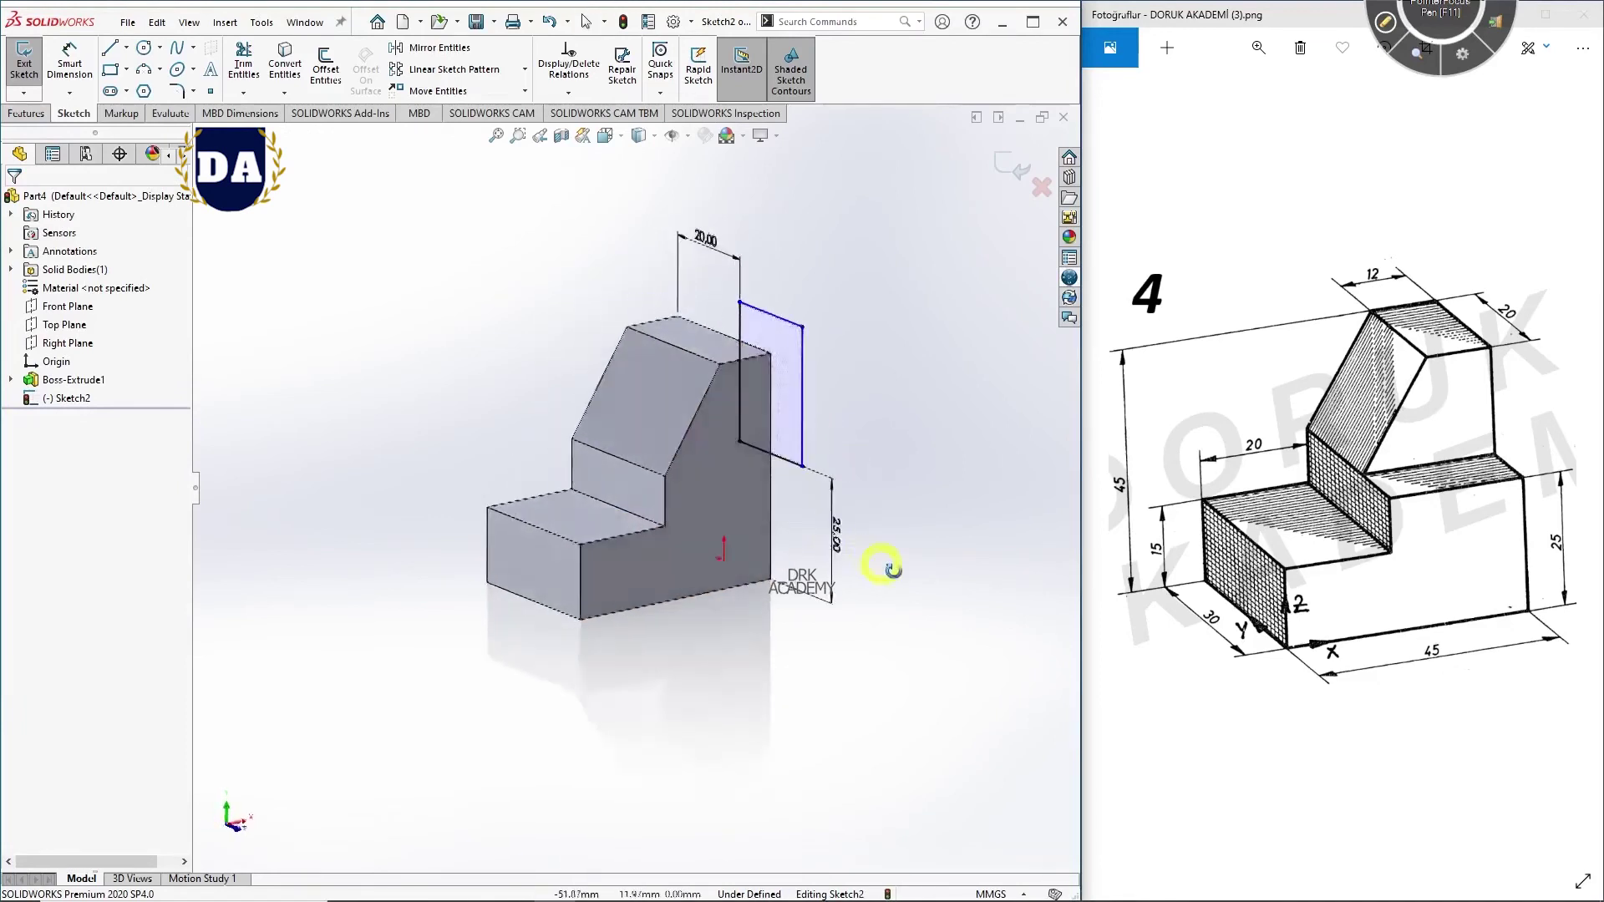
left_click(18, 115)
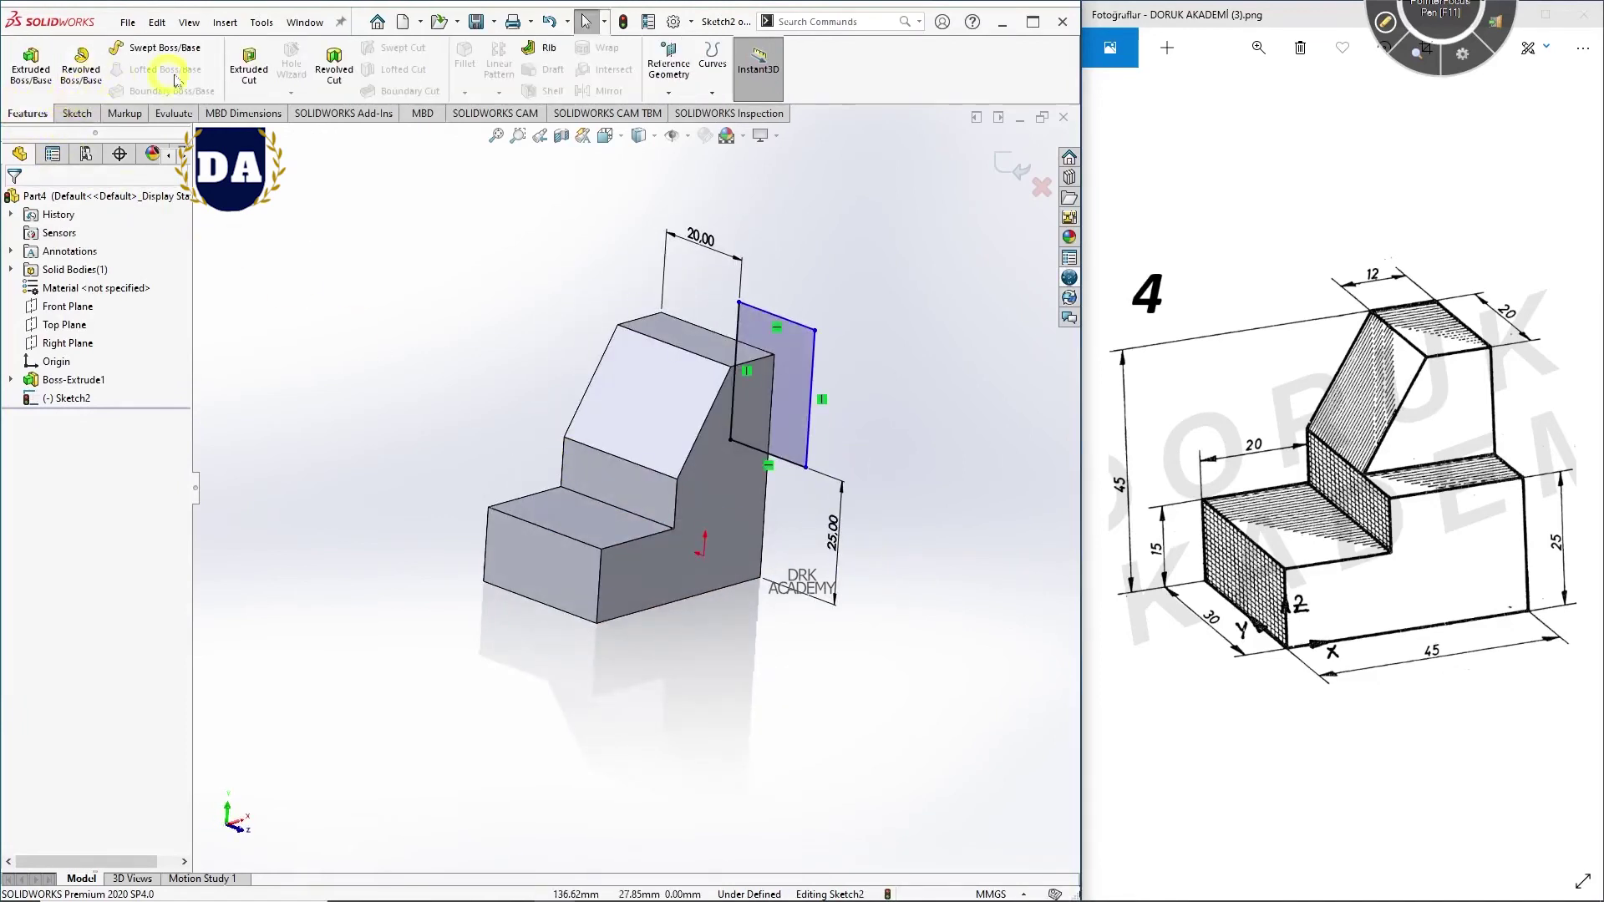
Step: Extrude-cut the rectangle sketch to a 30 mm blind depth, removing the slanted upright's upper corner
left_click(244, 71)
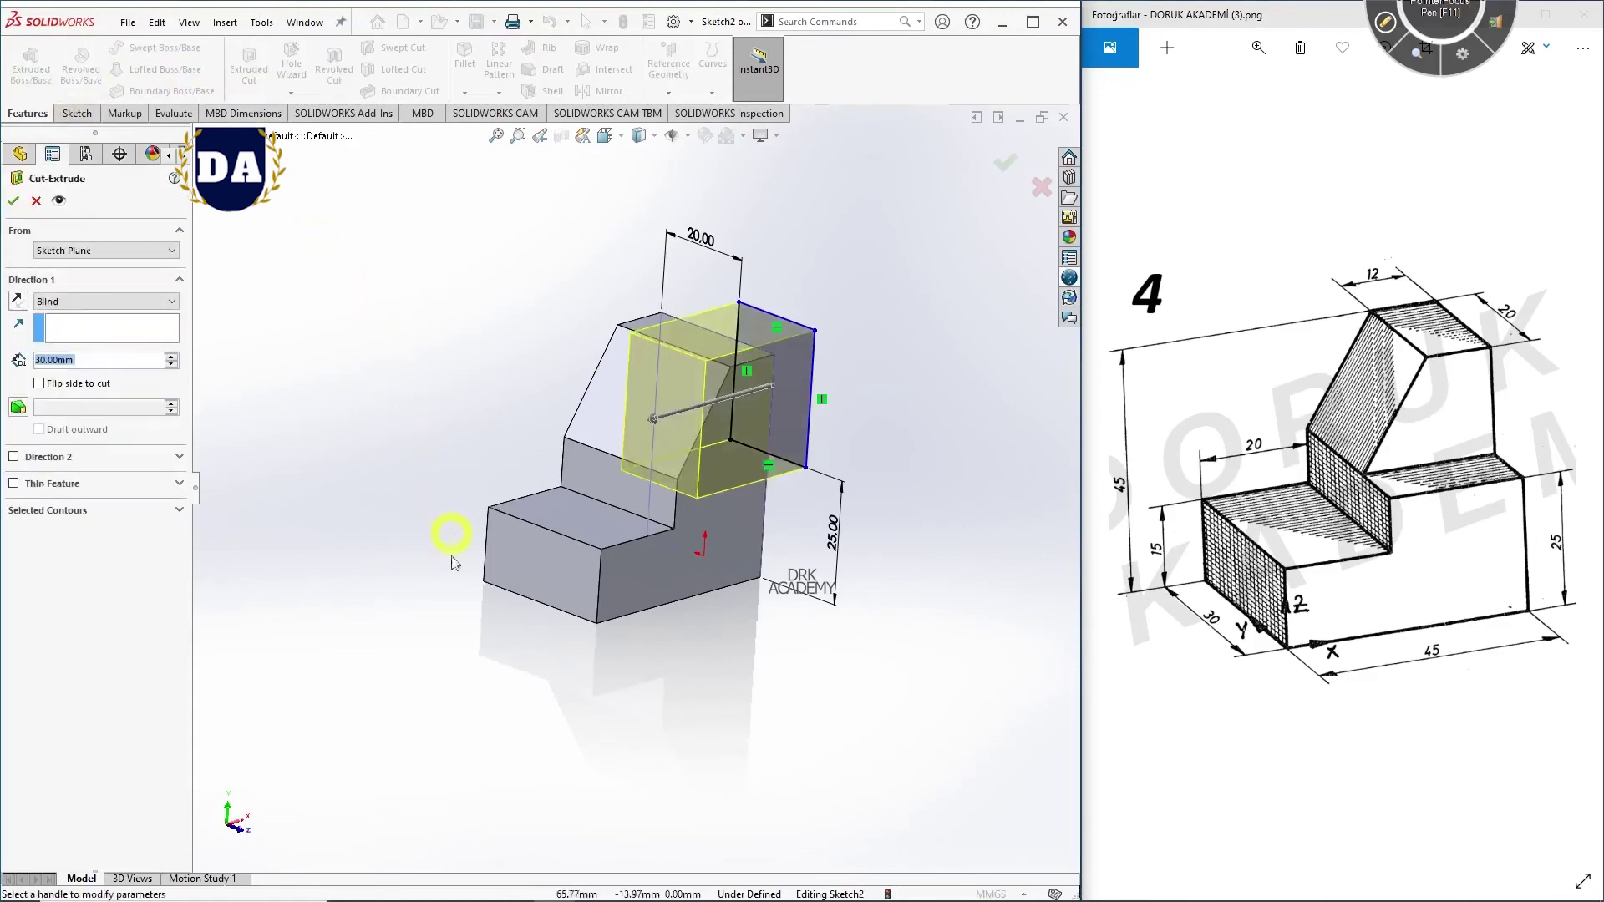
mouse_move(452, 561)
middle_mouse_down()
mouse_move(343, 551)
mouse_move(383, 548)
middle_mouse_up()
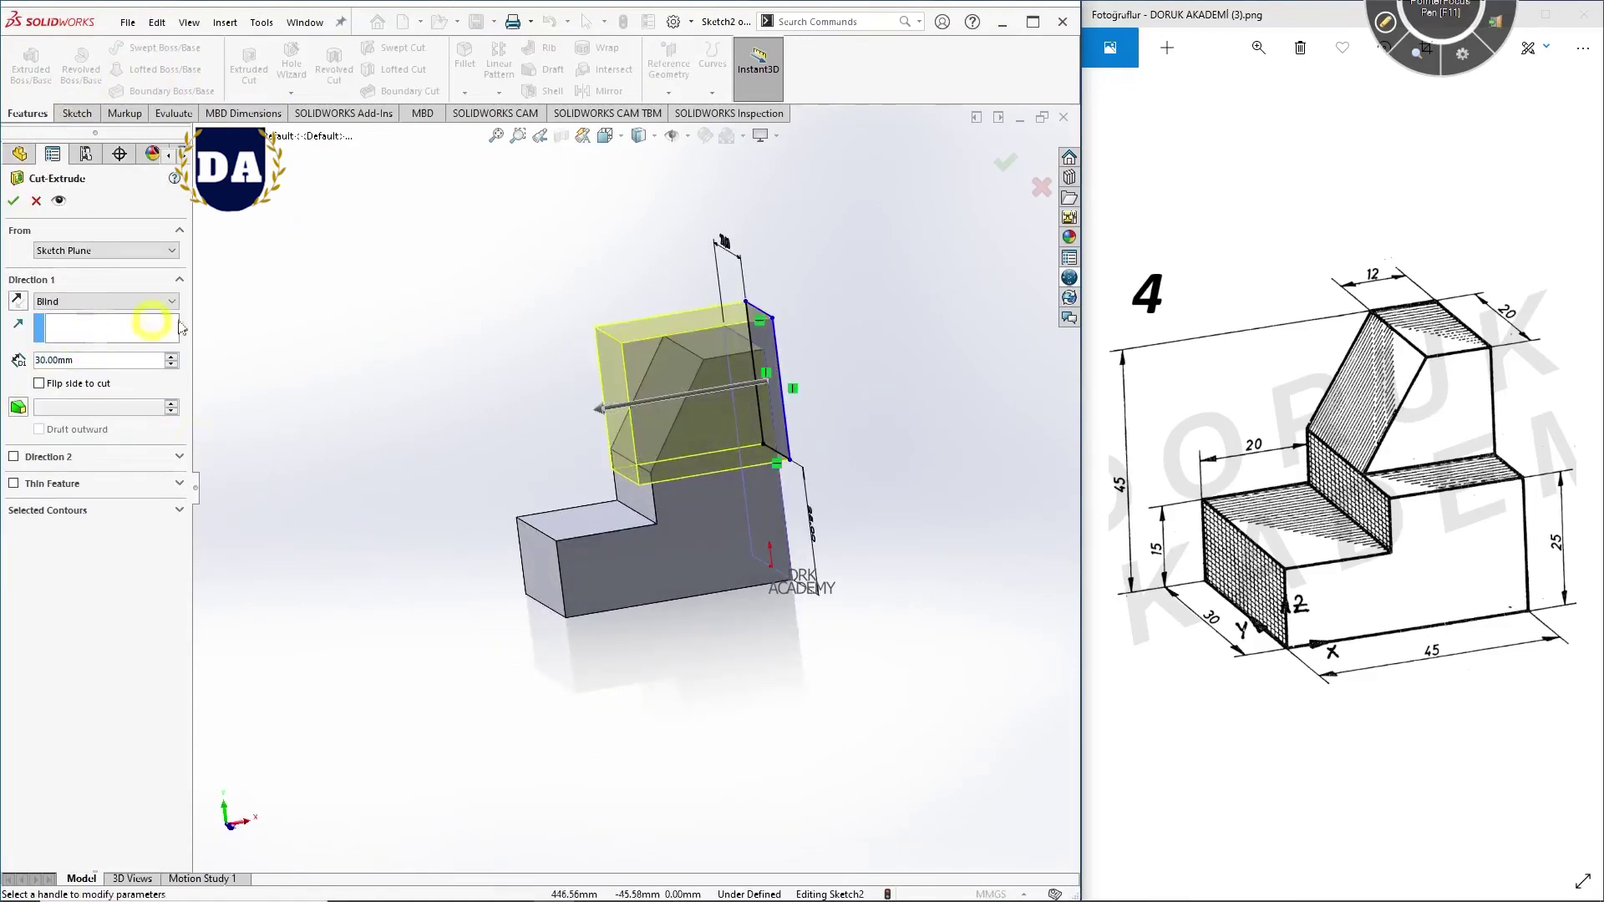
left_click_drag(598, 408, 487, 427)
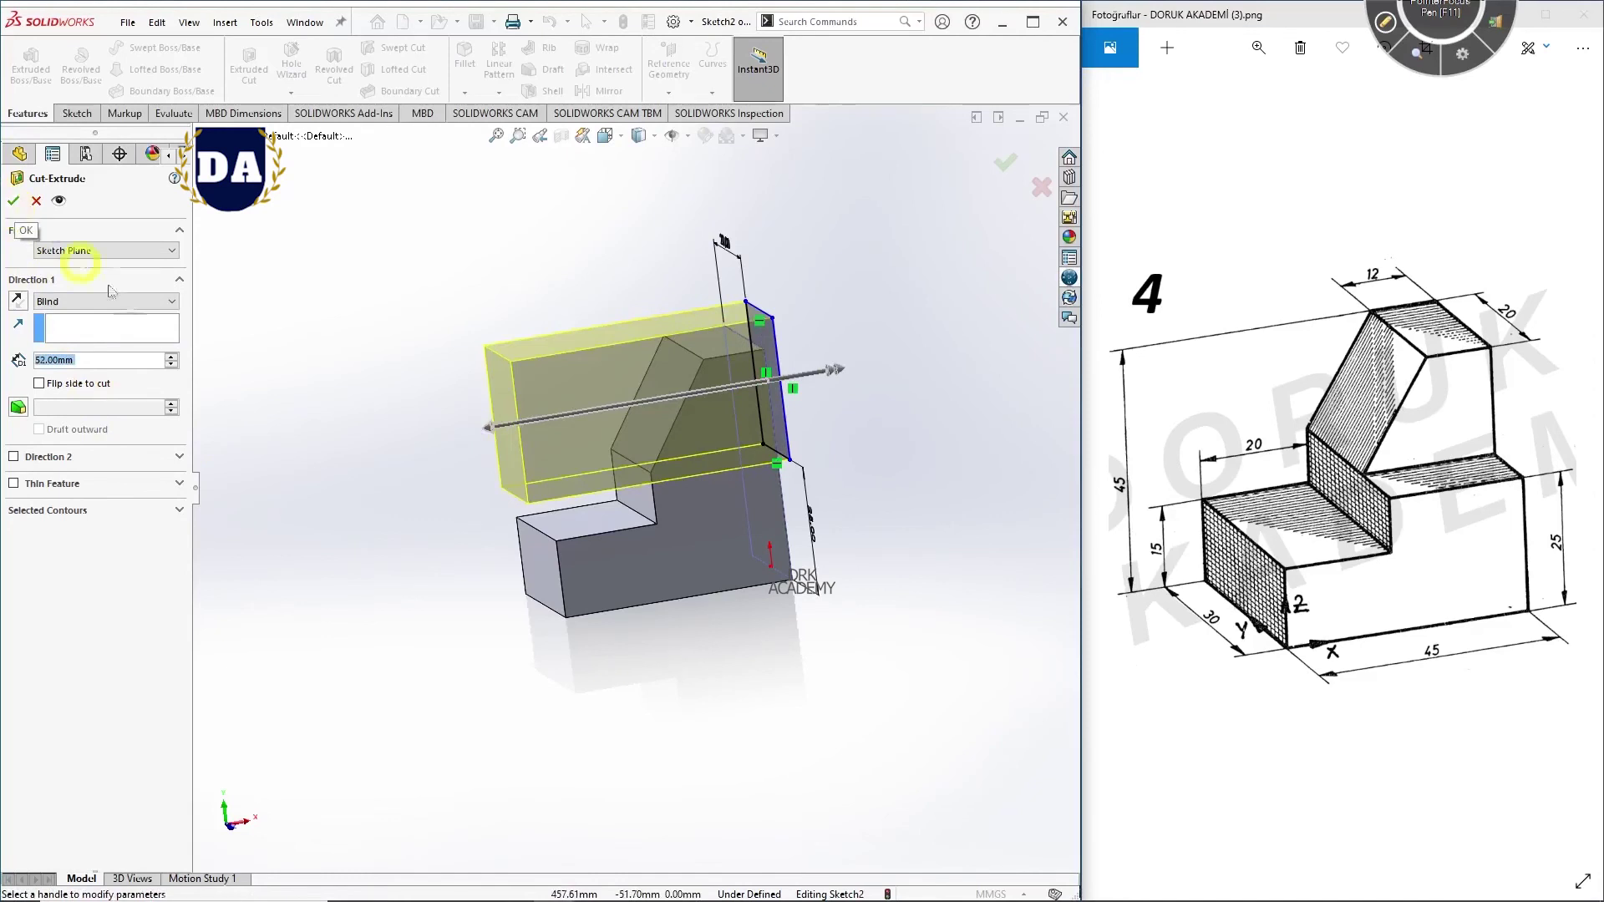
left_click_drag(488, 426, 618, 426)
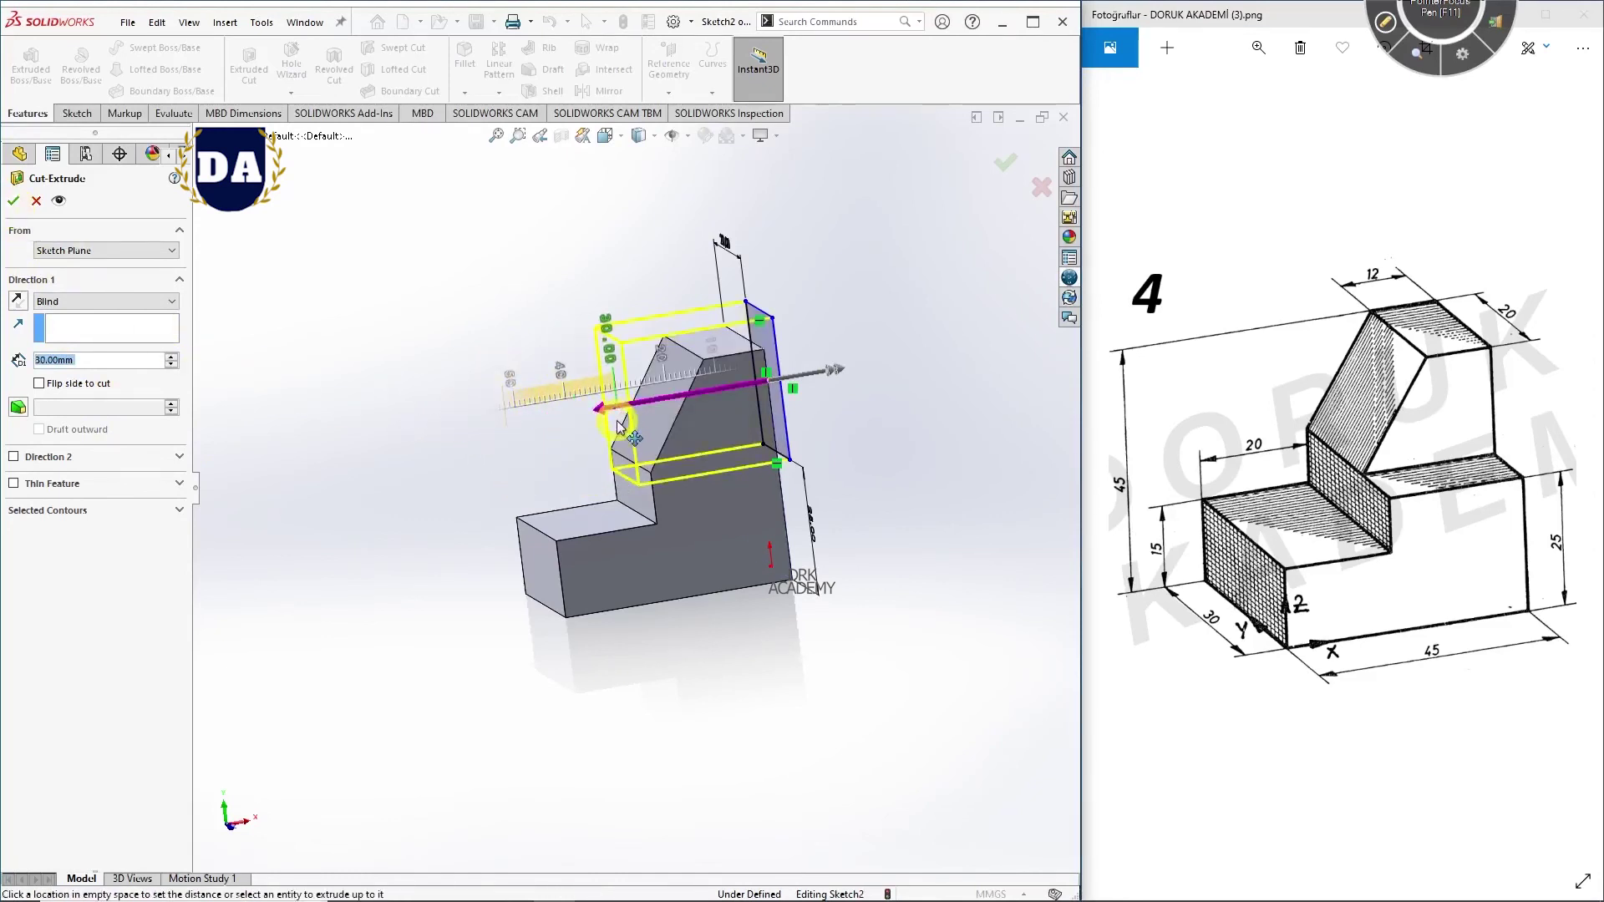
mouse_move(554, 490)
middle_mouse_down()
mouse_move(894, 543)
mouse_move(763, 459)
mouse_move(448, 423)
mouse_move(516, 467)
middle_mouse_up()
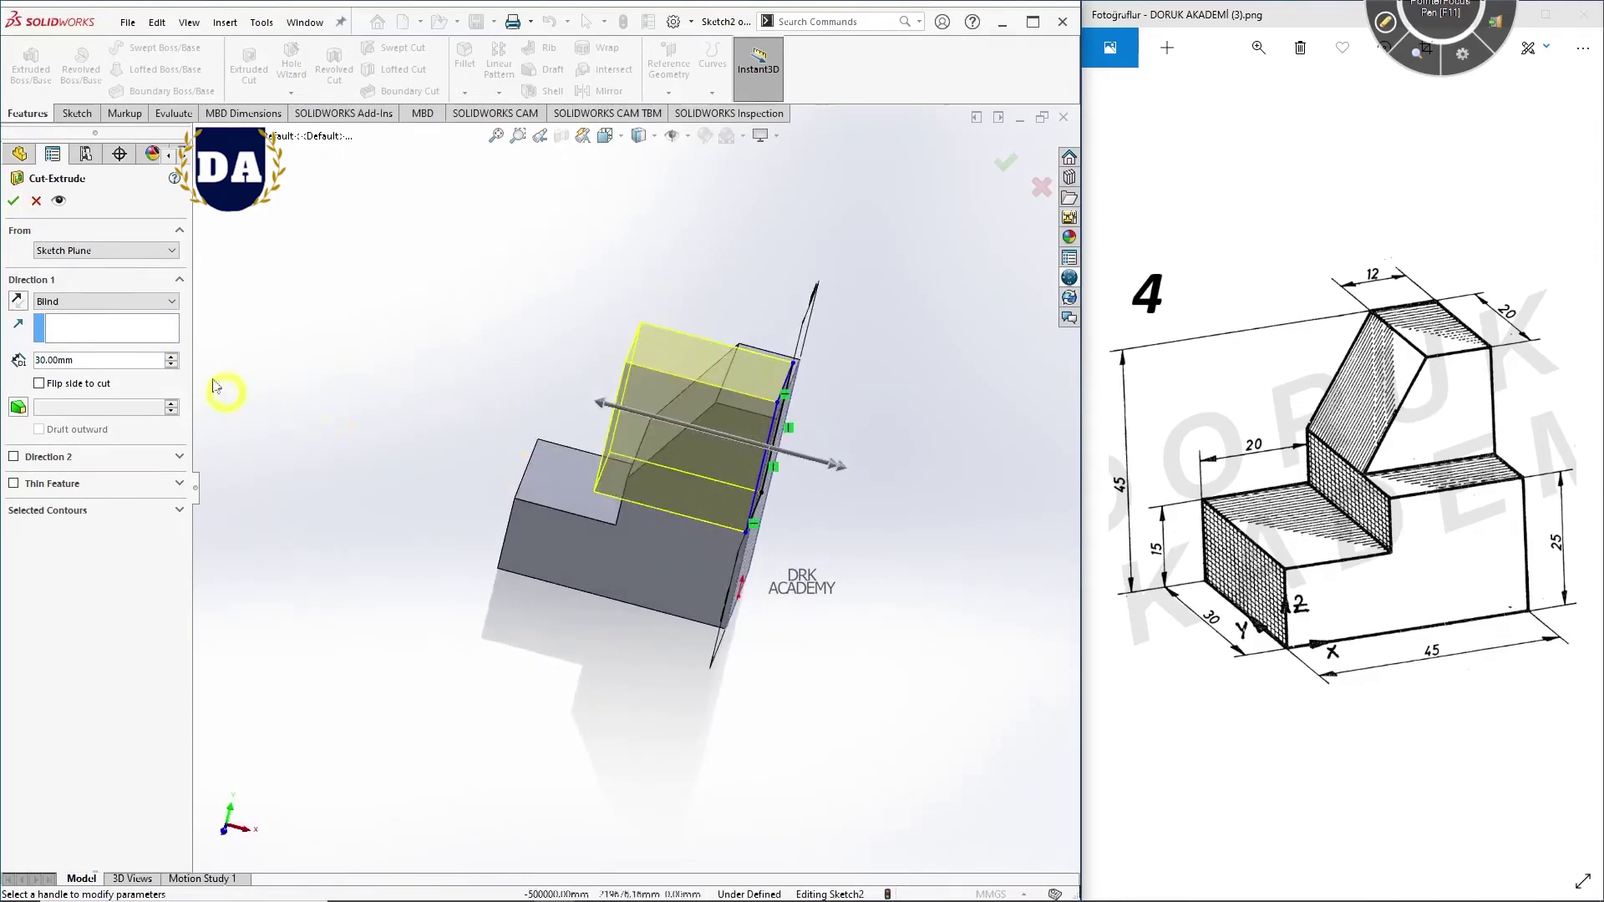
left_click(16, 201)
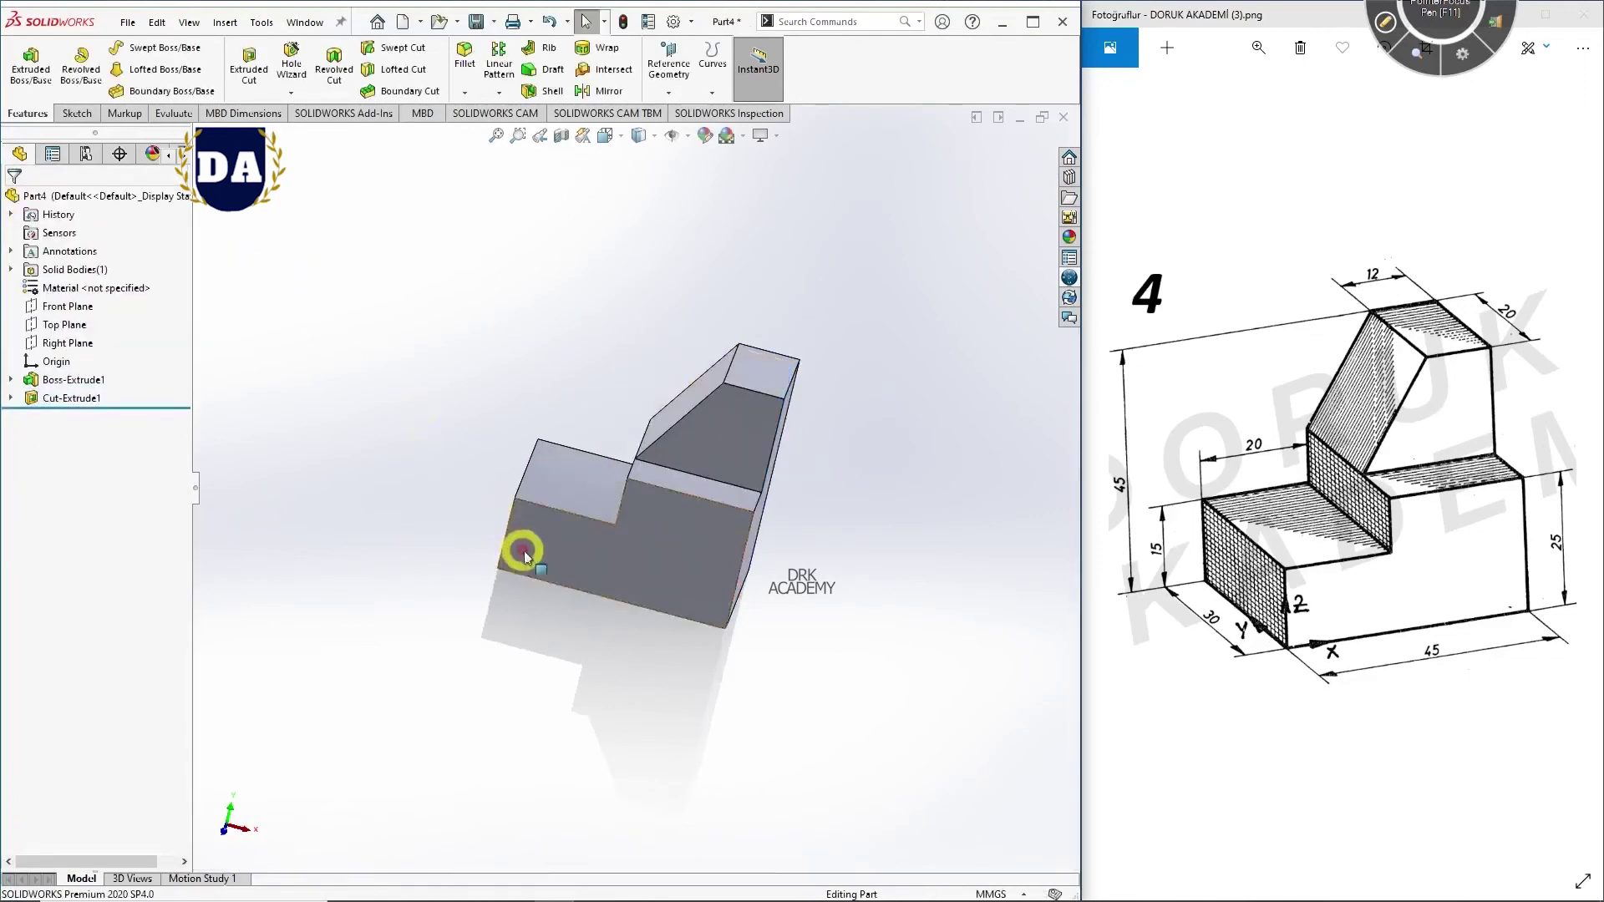
mouse_move(519, 555)
middle_mouse_down()
mouse_move(619, 620)
mouse_move(662, 615)
mouse_move(705, 694)
mouse_move(573, 688)
mouse_move(585, 633)
mouse_move(614, 639)
middle_mouse_up()
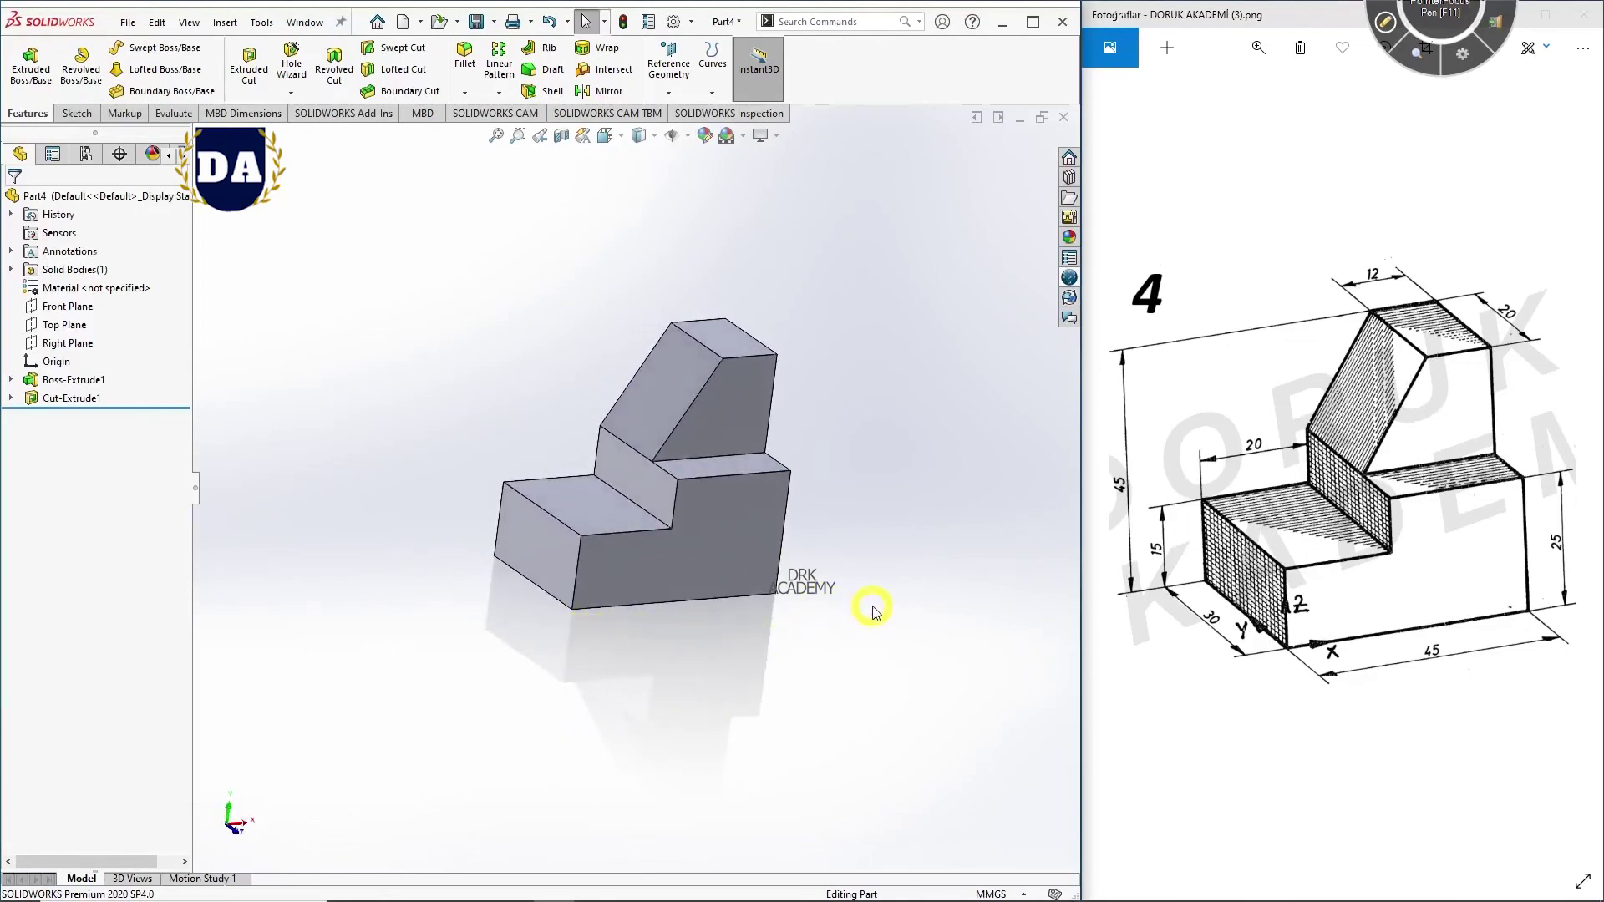